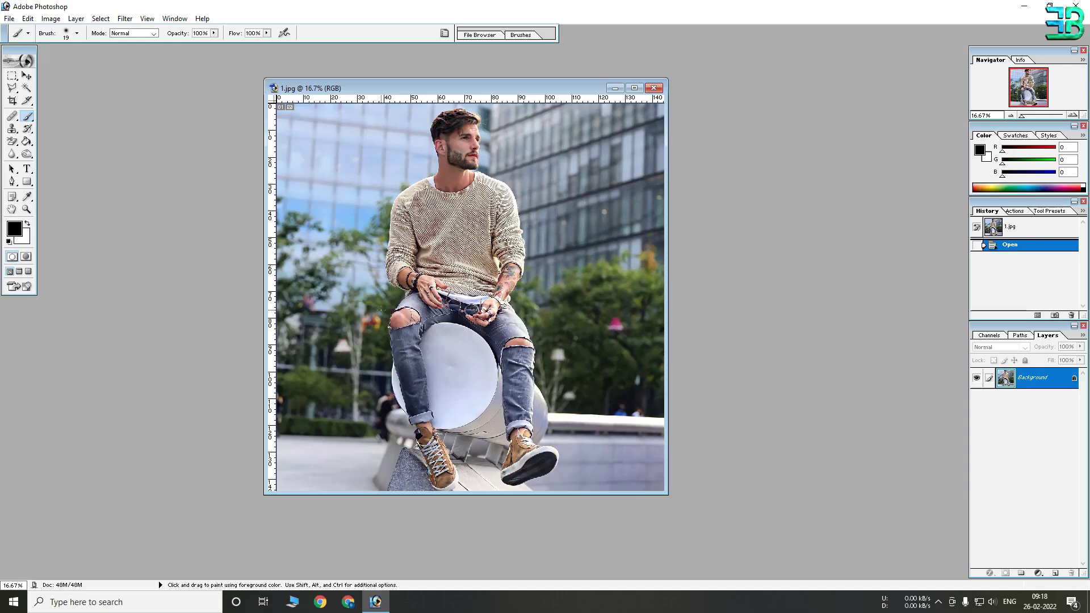
- Maximize the photo's document window so it fills the workspace
left_click_drag(401, 92, 398, 105)
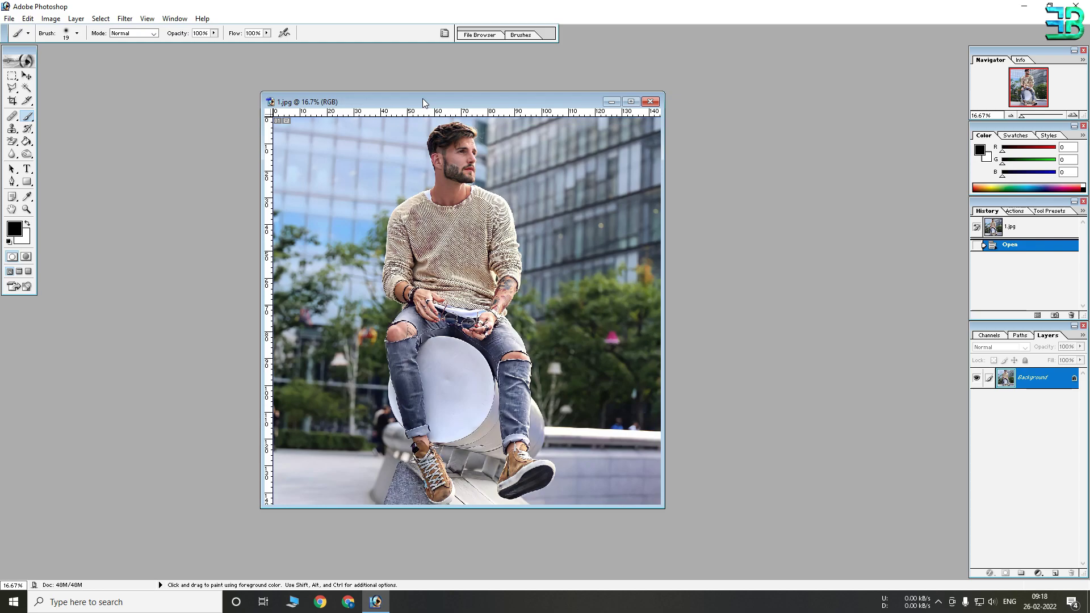
left_click_drag(423, 102, 470, 101)
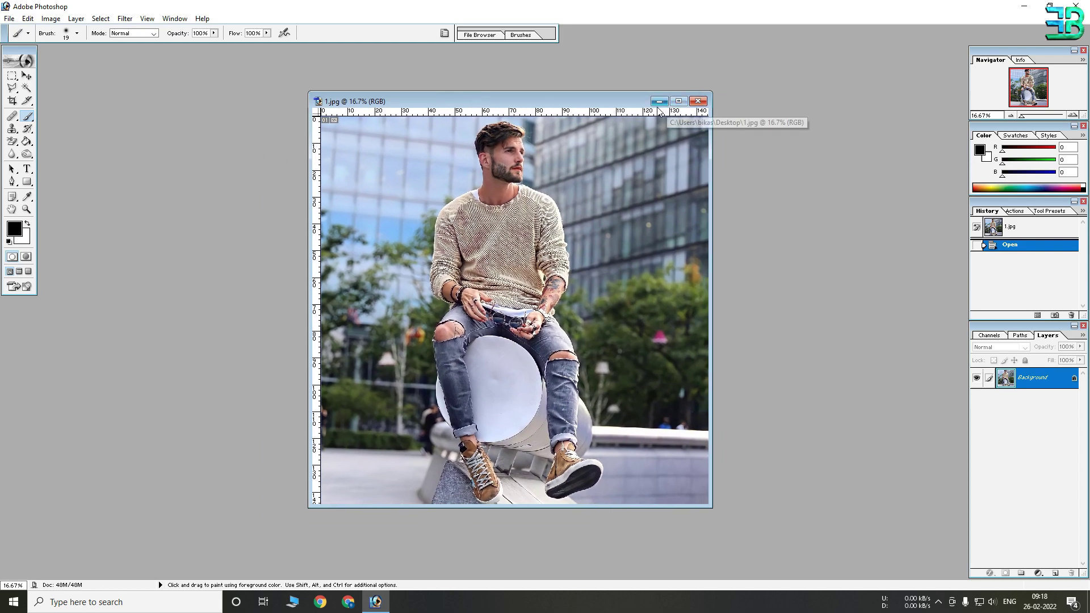
right_click(495, 100)
left_click(519, 118)
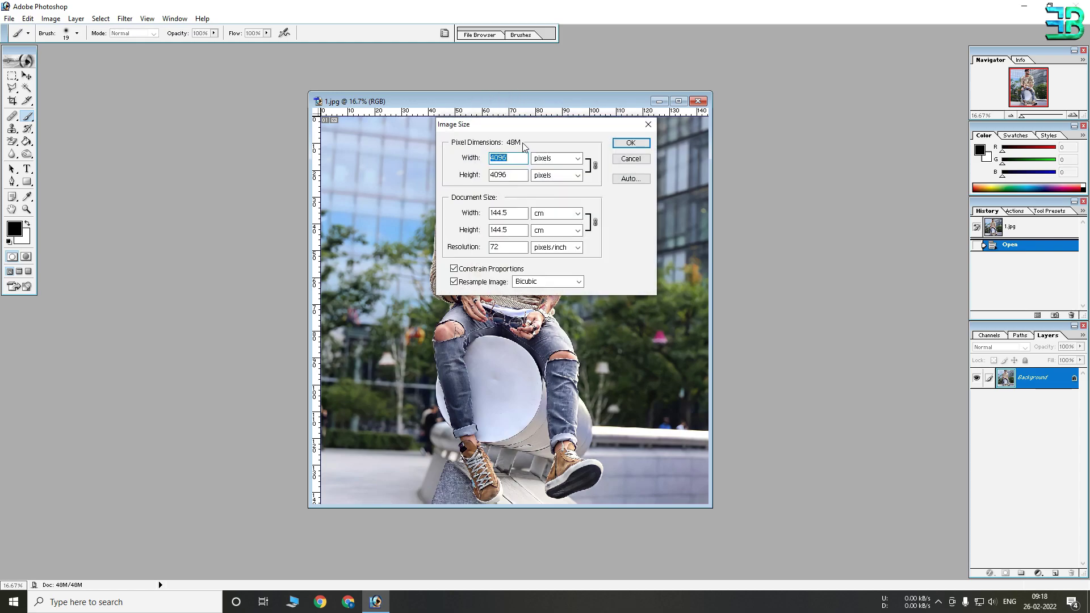
left_click(631, 159)
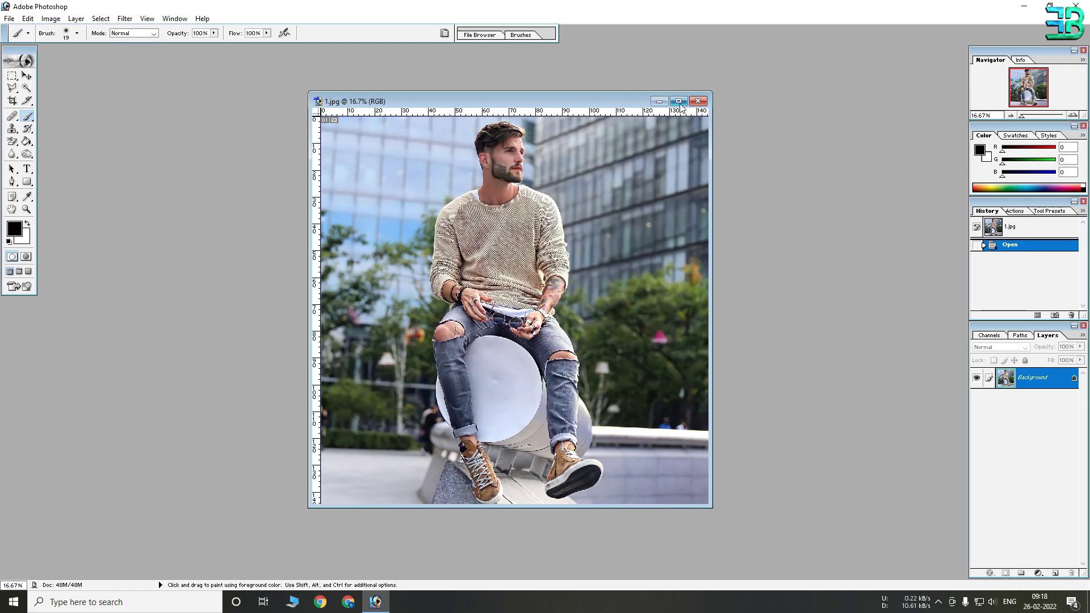
left_click(680, 103)
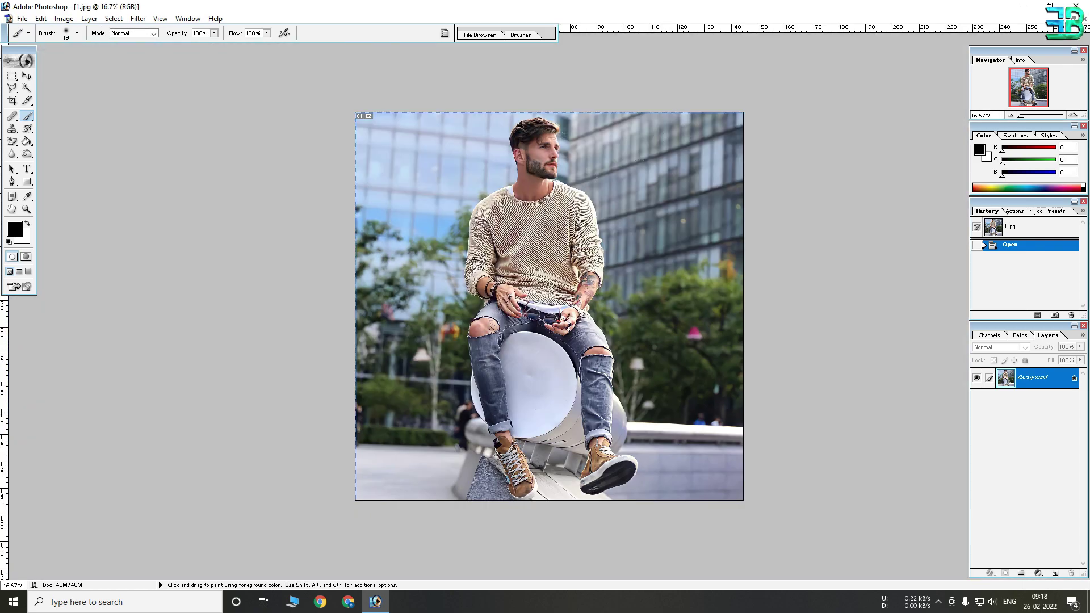
- With the Move tool active, duplicate the Background layer into a Background copy
left_click(27, 75)
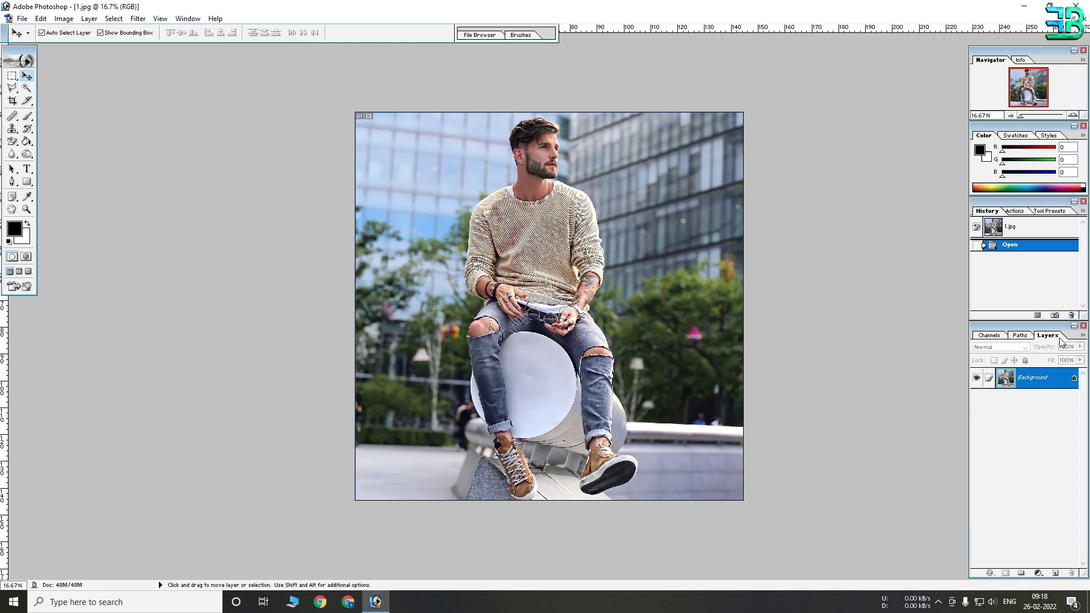
right_click(1051, 380)
left_click(1002, 415)
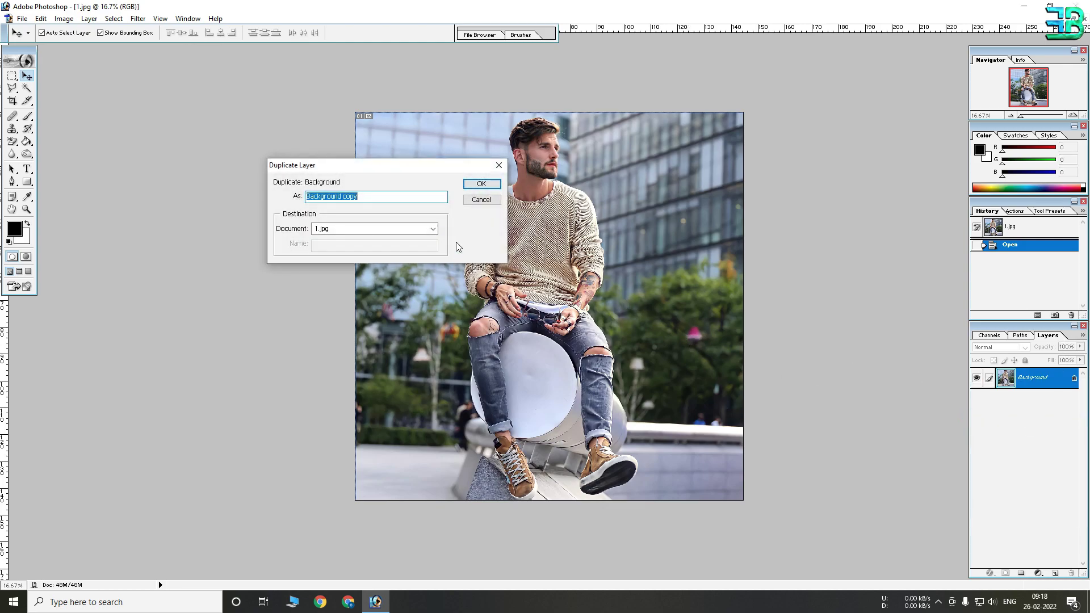
left_click(480, 184)
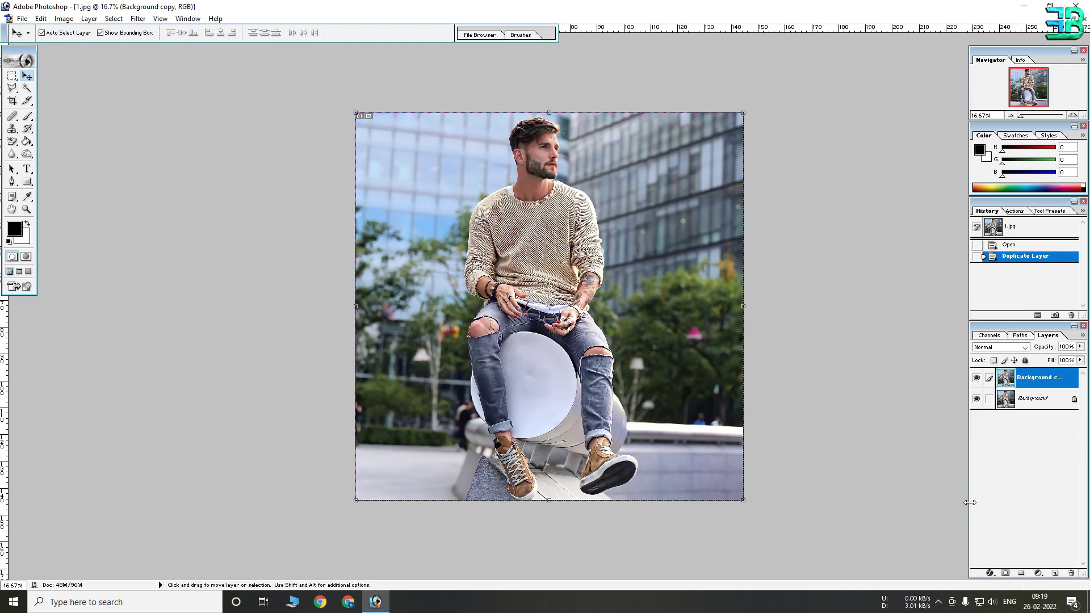
- Add a Hue/Saturation adjustment layer with Saturation set to 50
left_click(1038, 574)
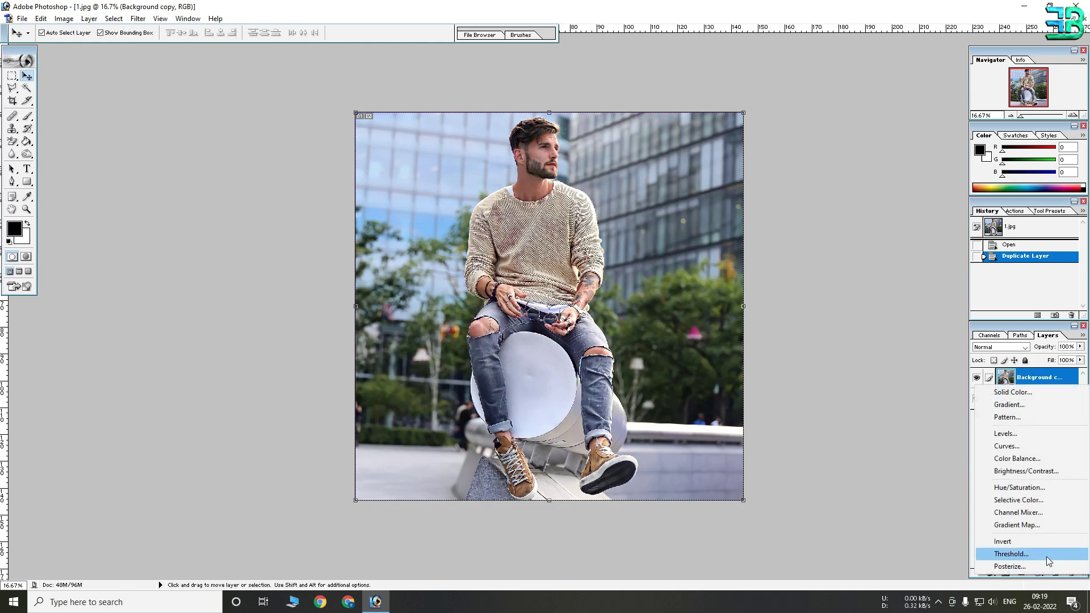
left_click(1020, 487)
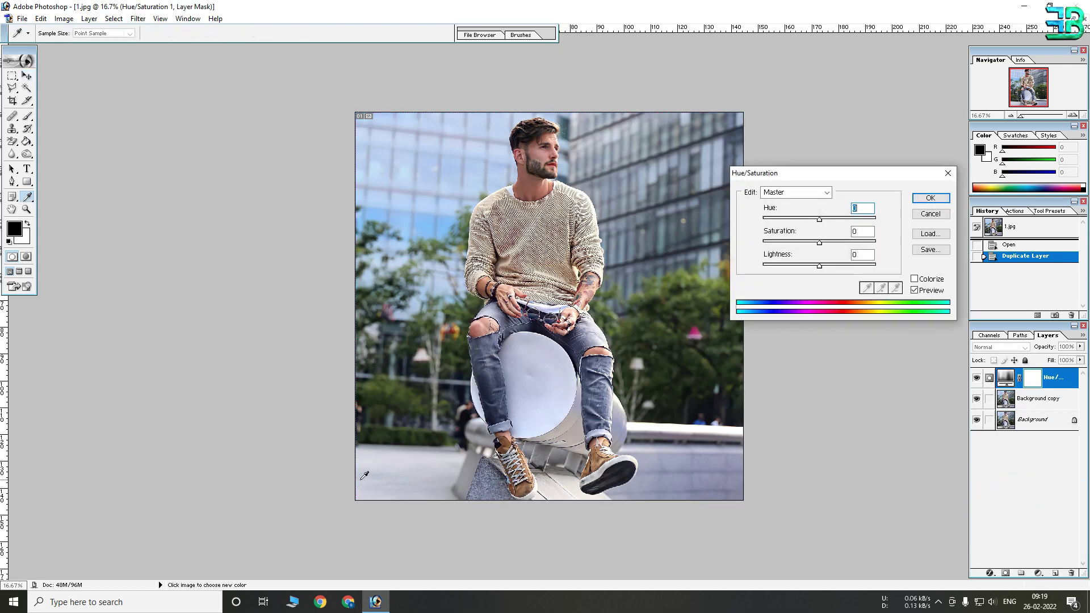
key("Tab")
type("50")
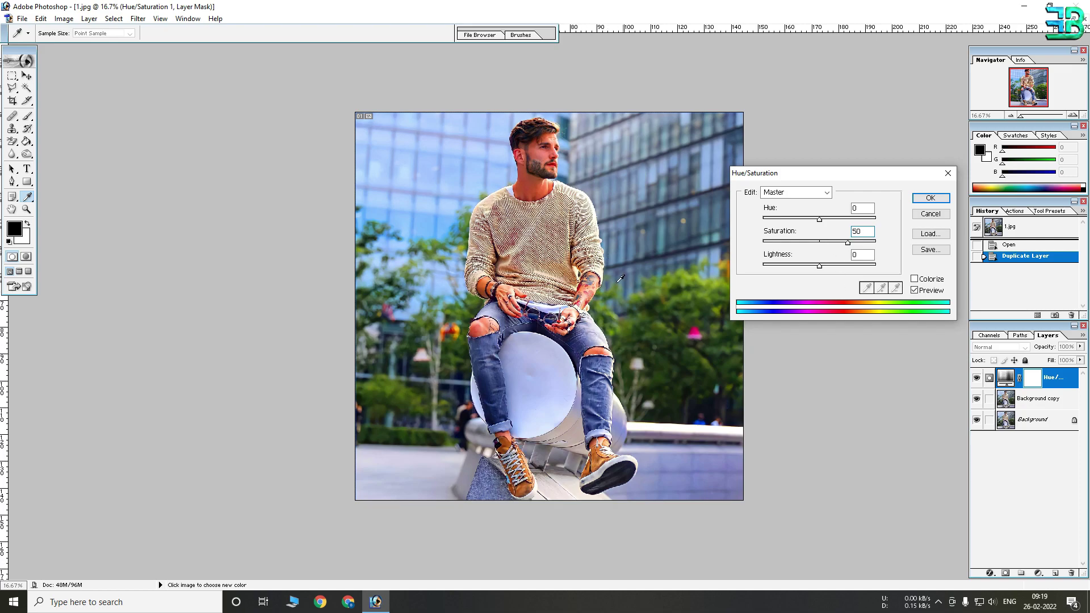
left_click(930, 199)
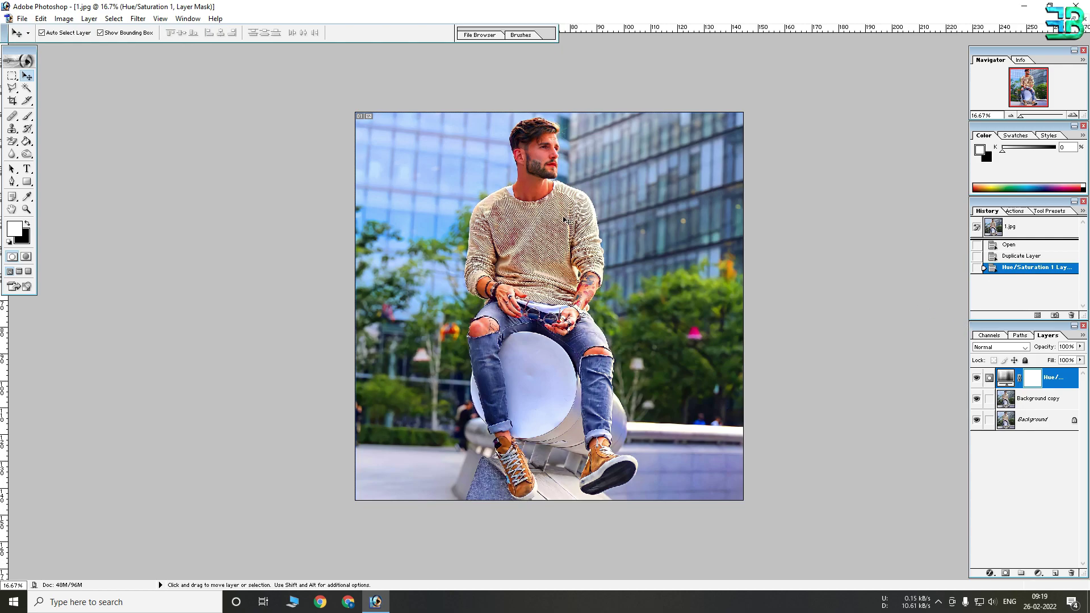
- Zoom the photo in to 25% and make black the foreground colour
key("ctrl+plus")
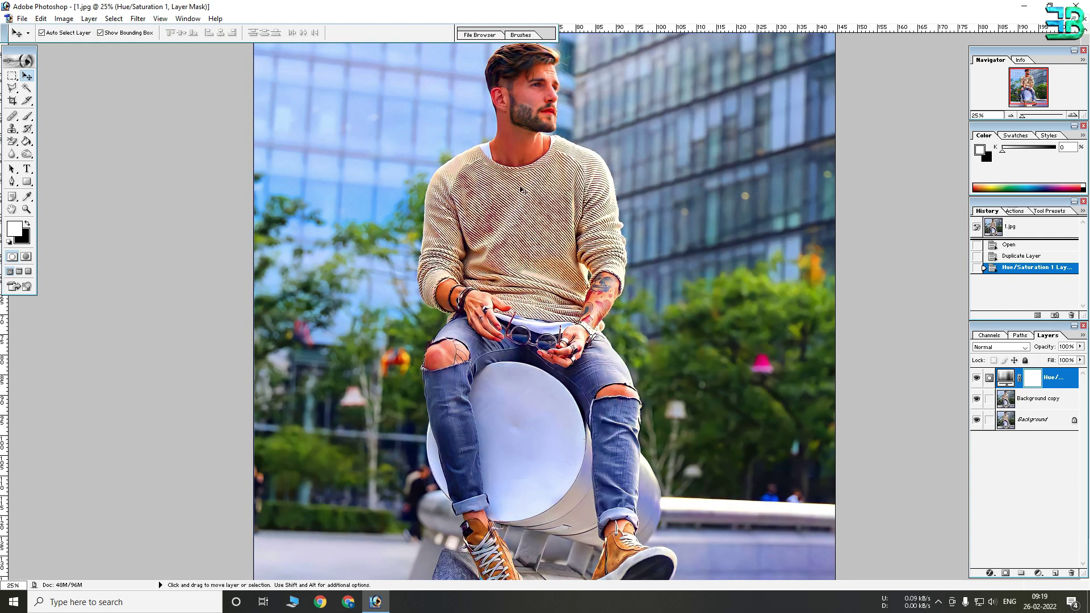
key("space")
left_click(31, 227)
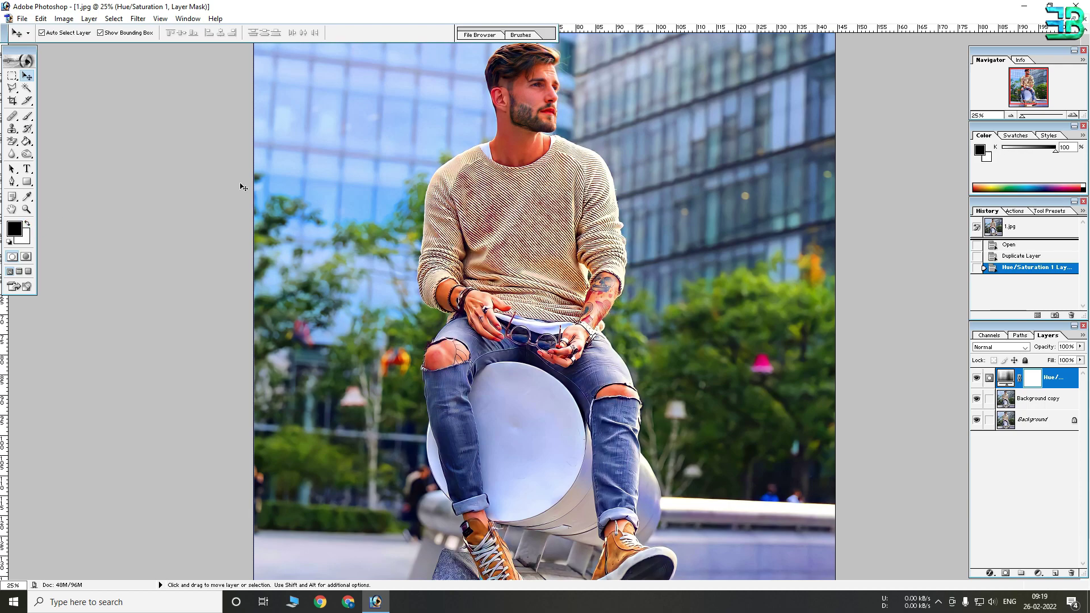
- Choose the Brush tool and set its size to 220 px
right_click(504, 121)
left_click(26, 117)
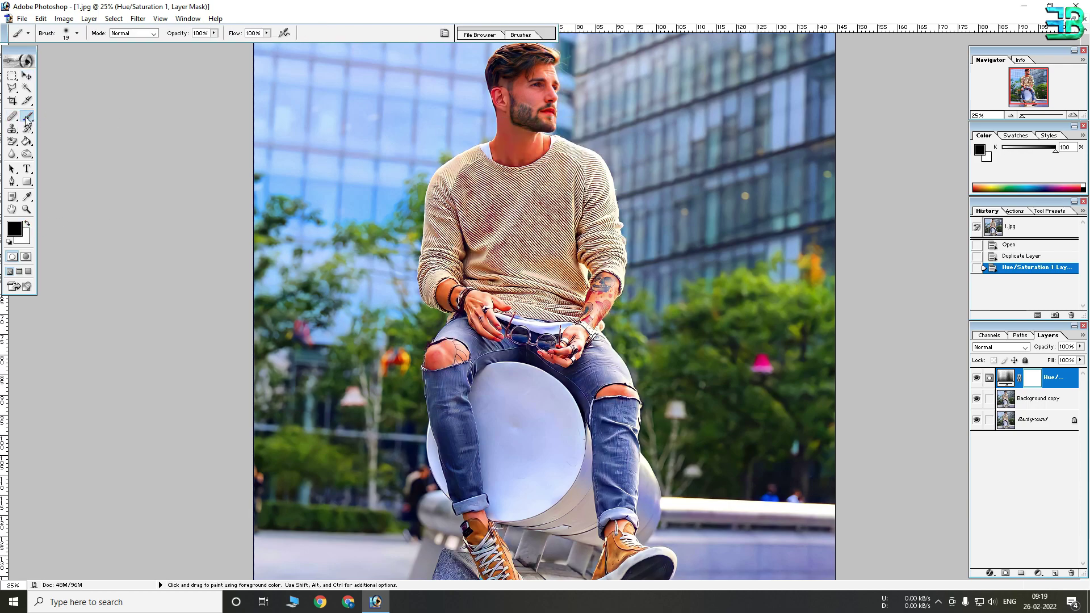
right_click(578, 111)
left_click_drag(599, 115, 631, 114)
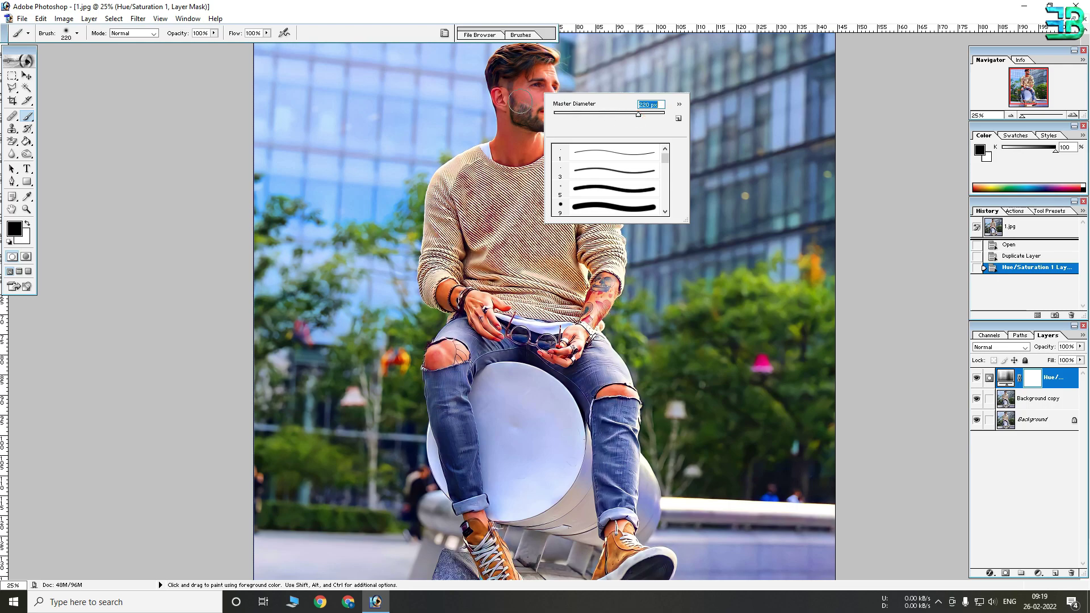
key("Return")
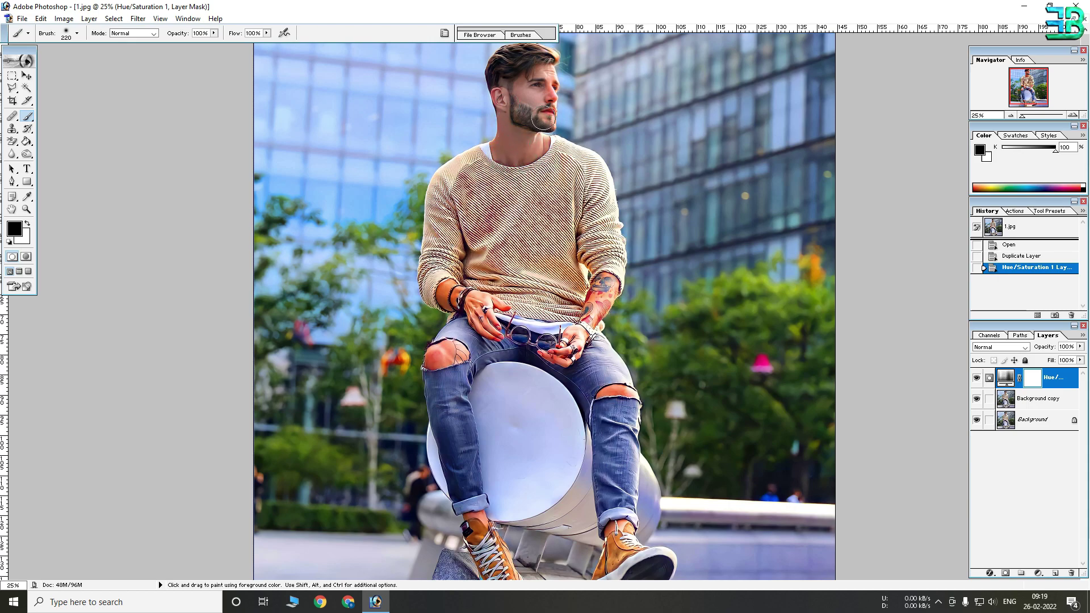
- Paint black on the Hue/Saturation mask over the man's neck, jeans, knees and thigh
left_click(523, 141)
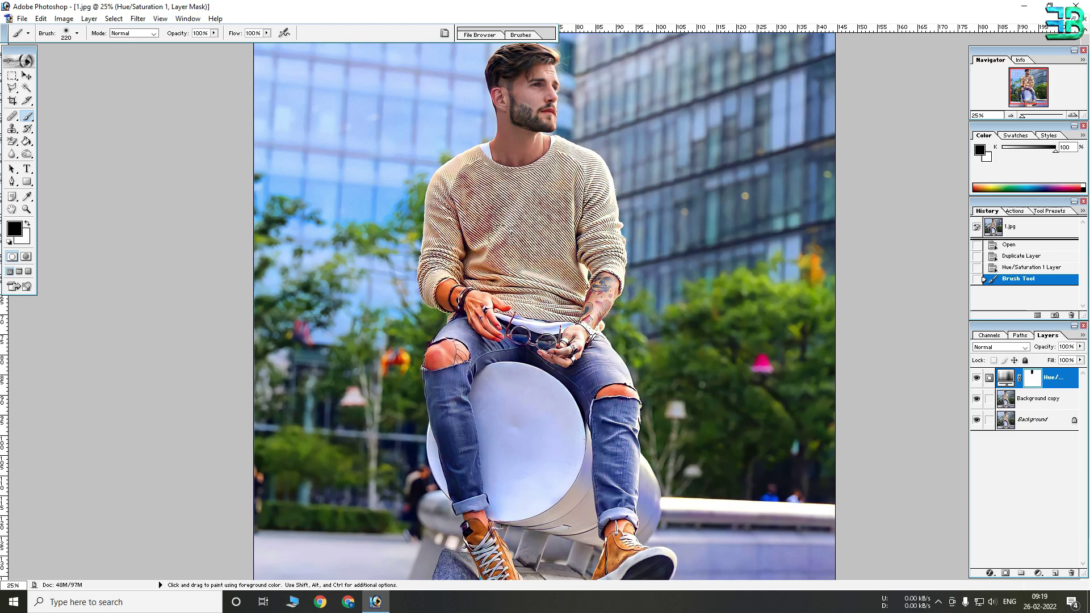
mouse_move(486, 296)
left_mouse_down()
mouse_move(620, 504)
mouse_move(474, 440)
left_mouse_up()
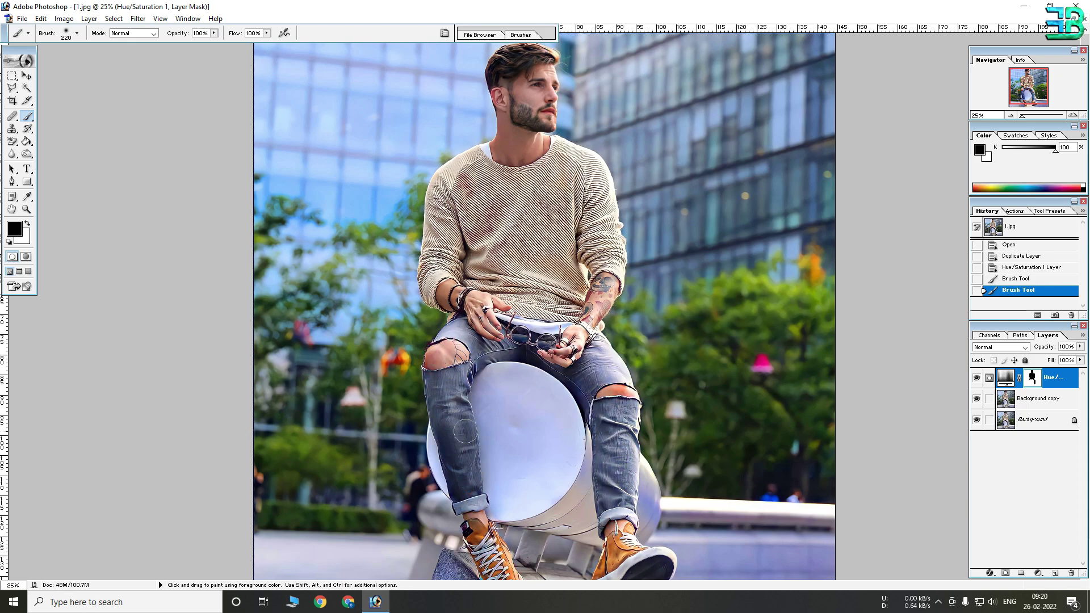
scroll(634, 454, "down", 1)
mouse_move(563, 338)
left_mouse_down()
mouse_move(635, 455)
mouse_move(616, 482)
left_mouse_up()
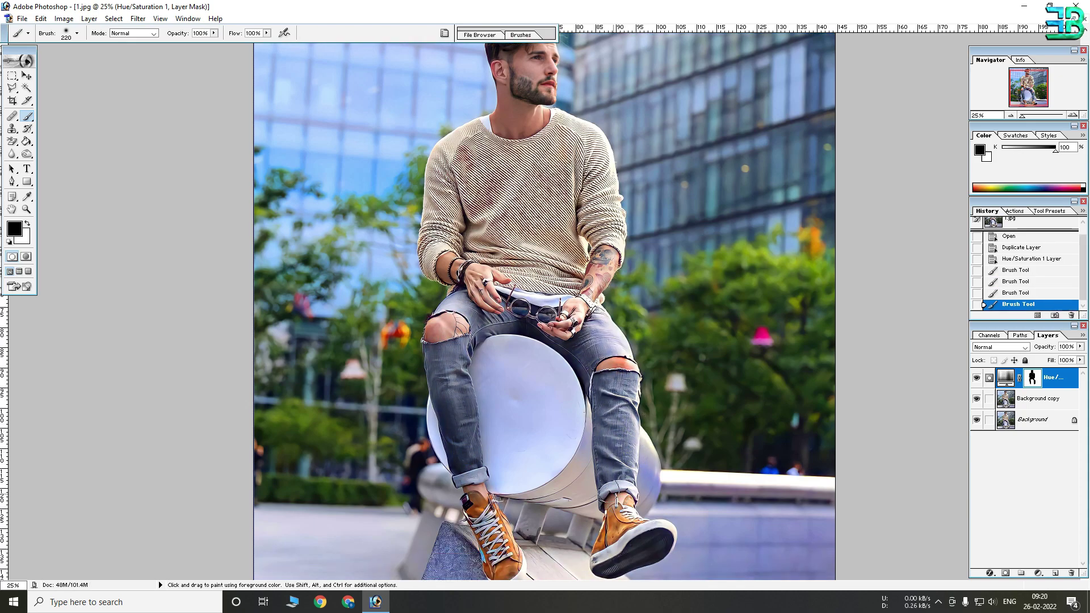
left_click(474, 495)
scroll(474, 494, "up", 1)
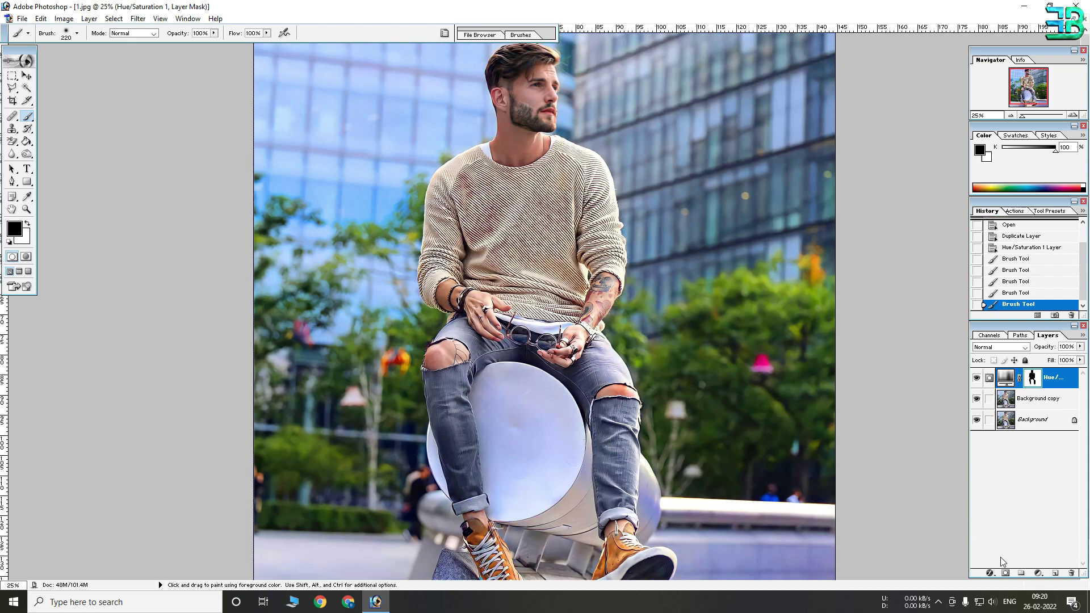
left_click(1038, 573)
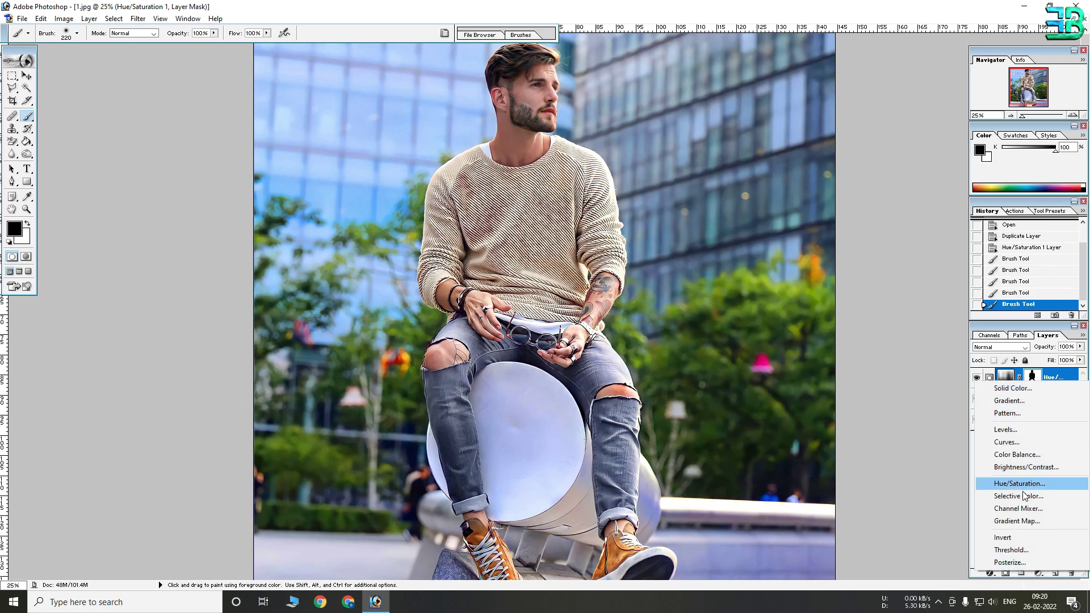
- Add a Selective Color layer: remove cyan from Reds; Yellows Cyan -100, Magenta -100, Yellow +100, some black
left_click(1022, 497)
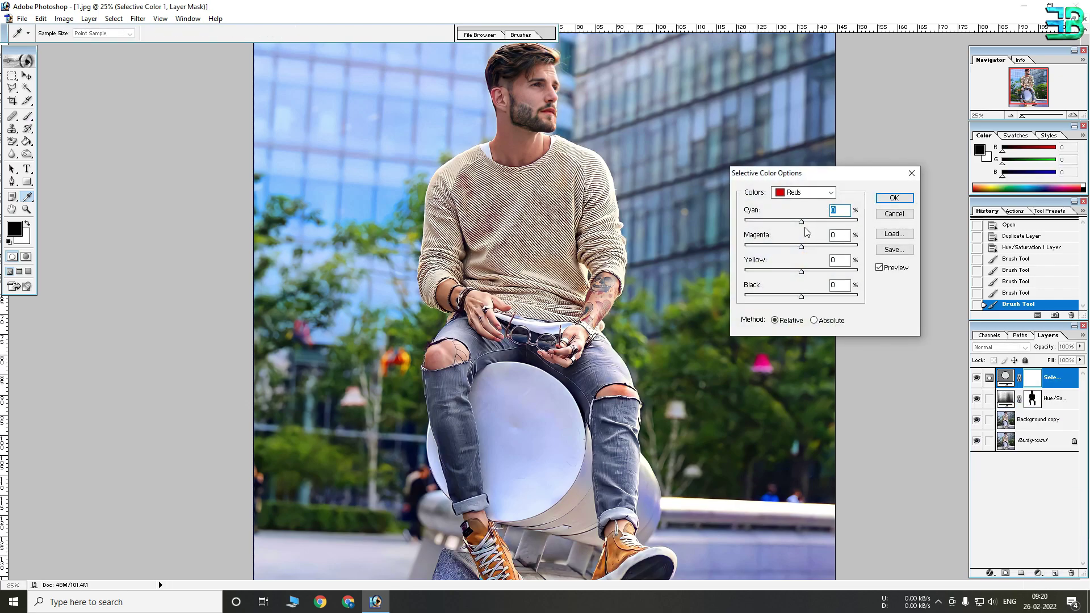
left_click_drag(802, 223, 725, 221)
left_click(801, 192)
left_click(791, 216)
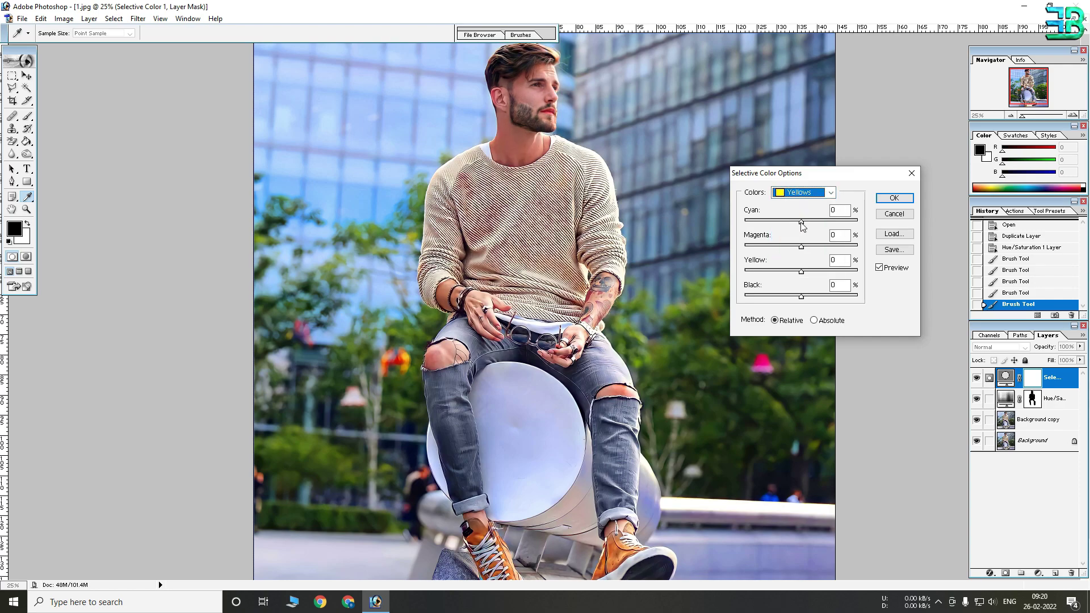
left_click_drag(801, 221, 722, 222)
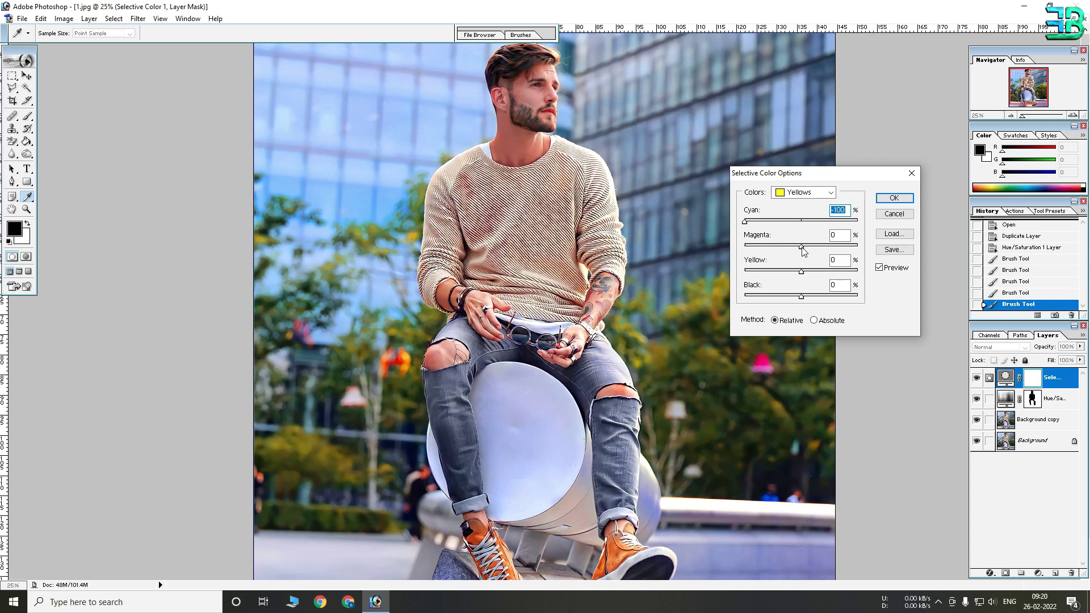
left_click_drag(802, 247, 698, 235)
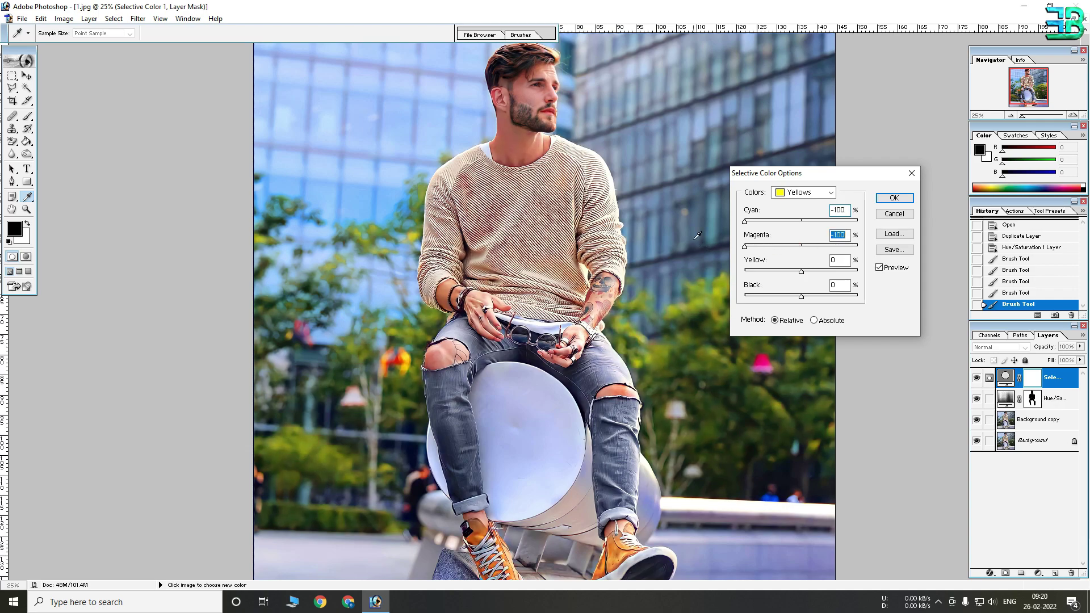
left_click_drag(802, 273, 903, 293)
left_click_drag(803, 300, 818, 304)
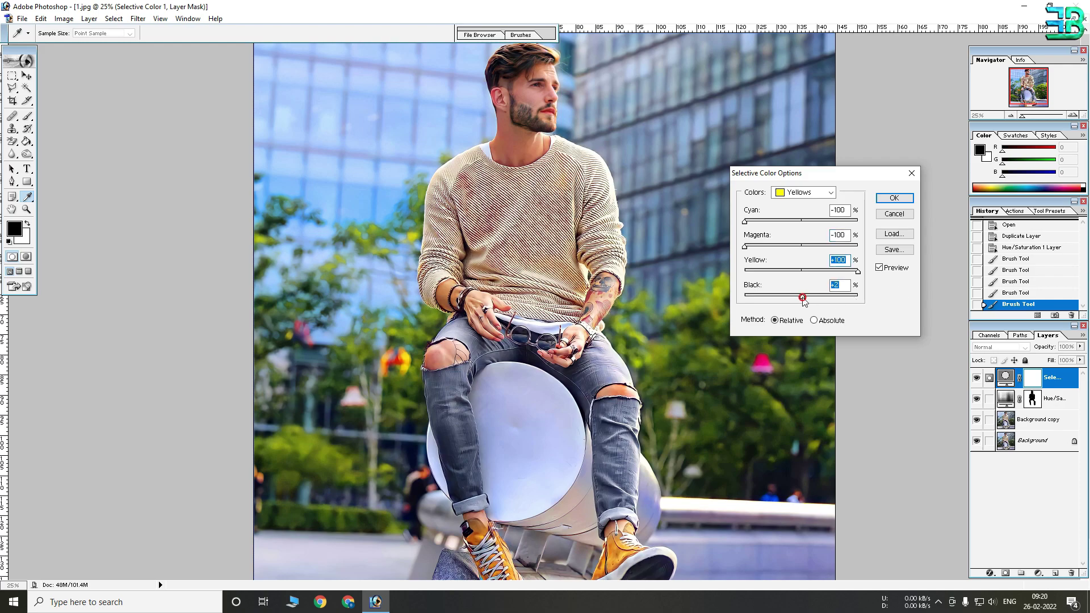
- Set Greens Magenta -100 and Yellow +100, Cyans Cyan +100, add cyan to Blues, and apply
left_click(806, 192)
left_click(796, 222)
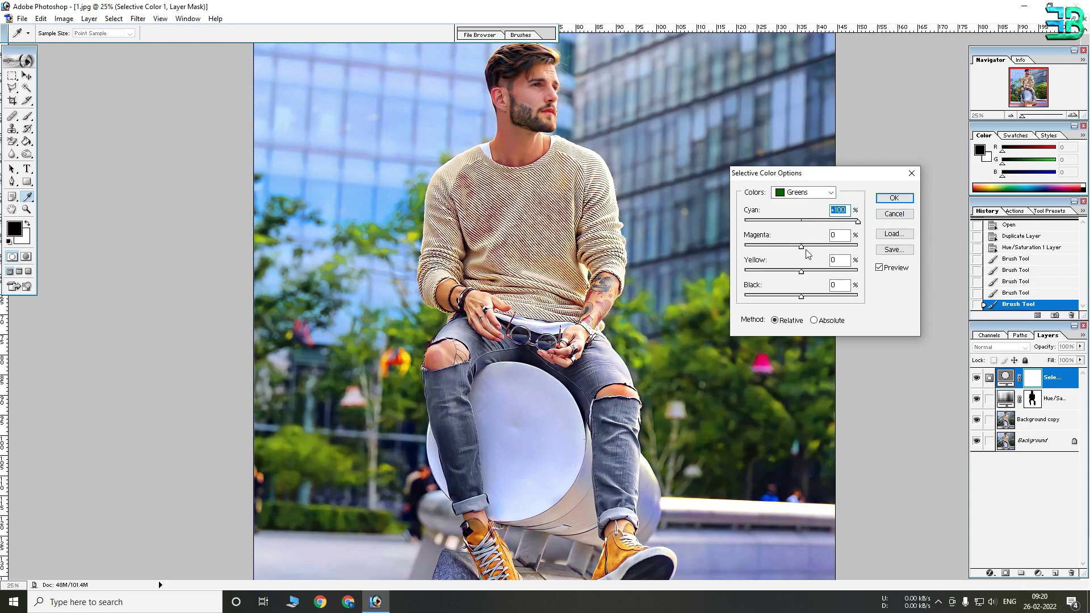
left_click_drag(801, 250, 744, 249)
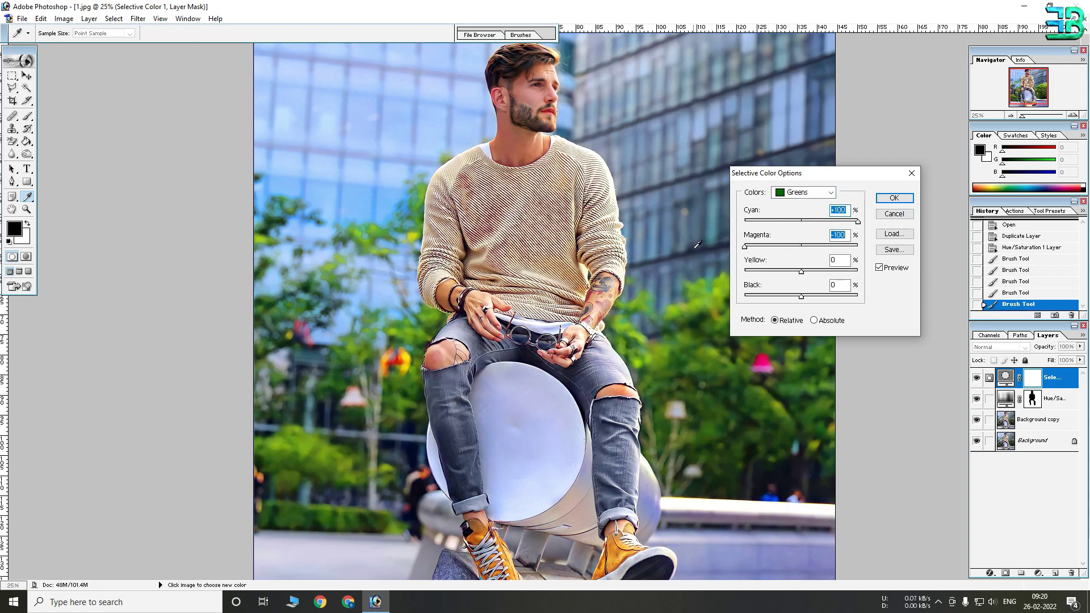
mouse_move(804, 271)
left_mouse_down()
mouse_move(860, 284)
mouse_move(811, 296)
left_mouse_up()
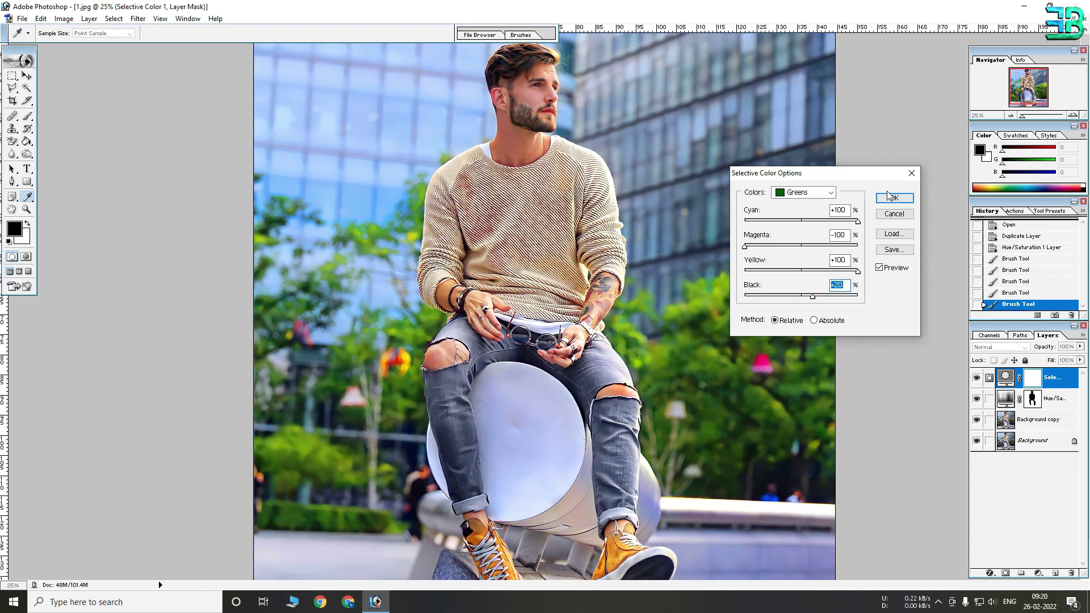
left_click(814, 193)
left_click(801, 230)
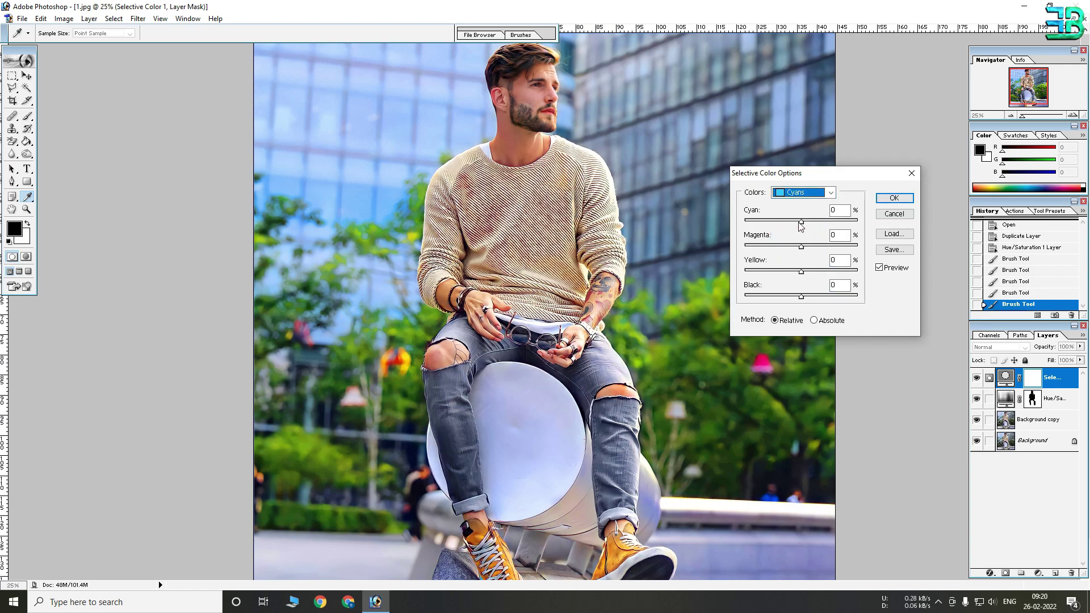
key("Up")
key("Up")
key("Up")
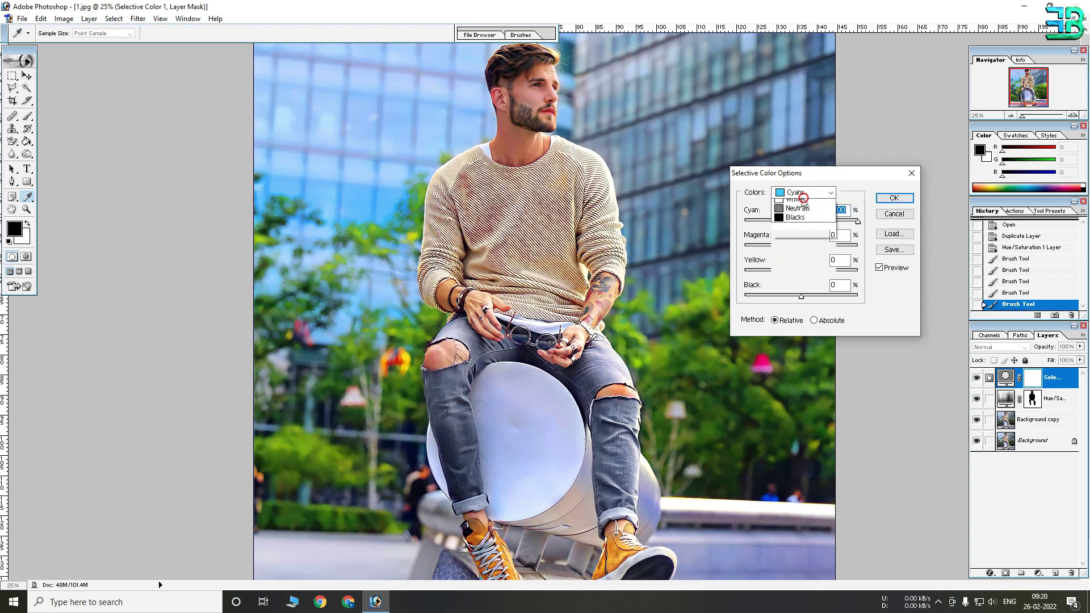
left_click(812, 192)
left_click(793, 239)
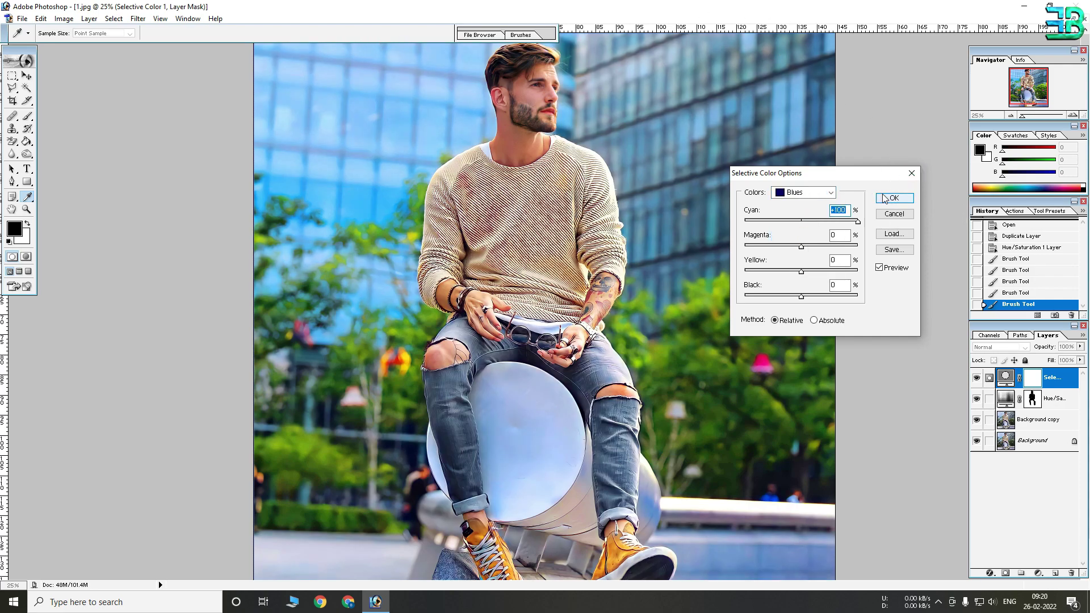
left_click(889, 198)
key("b")
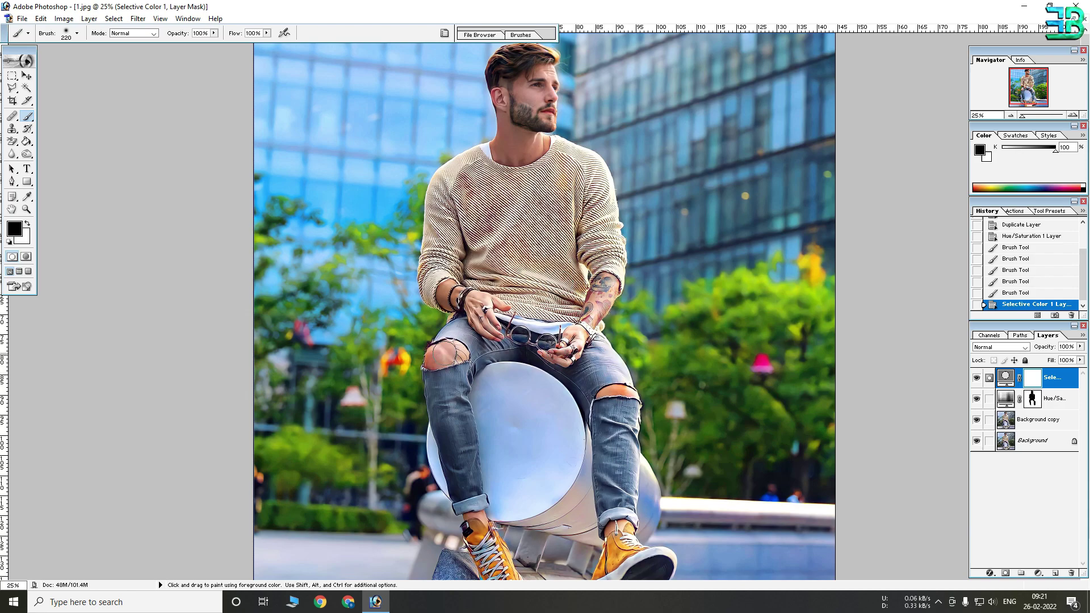
- Paint black on the Selective Color mask over the man's legs and right shoe
left_click_drag(631, 550, 622, 518)
key("x")
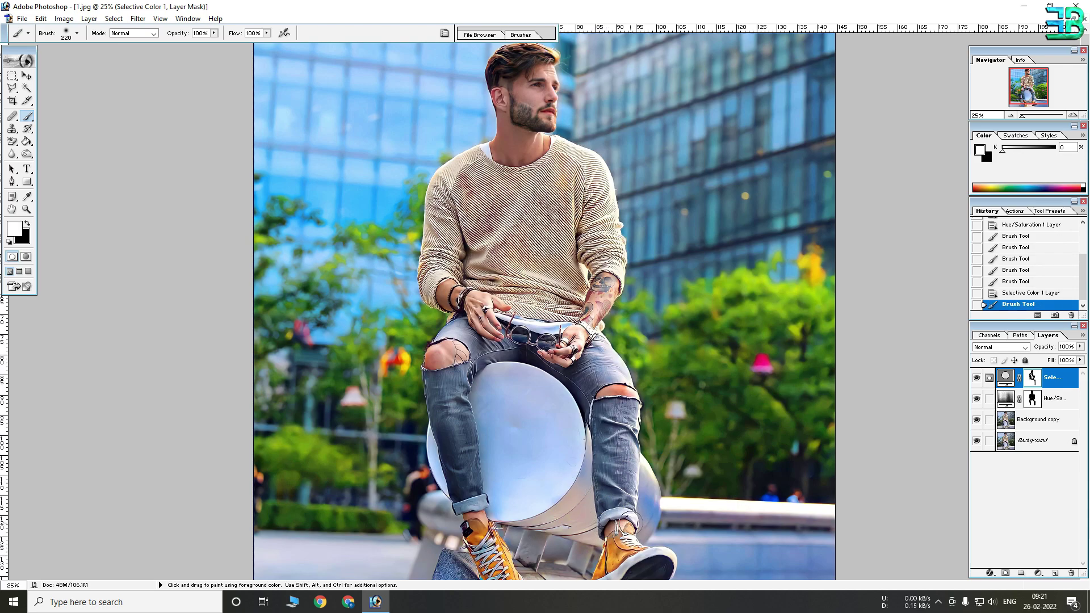
key("x")
left_click_drag(634, 548, 608, 514)
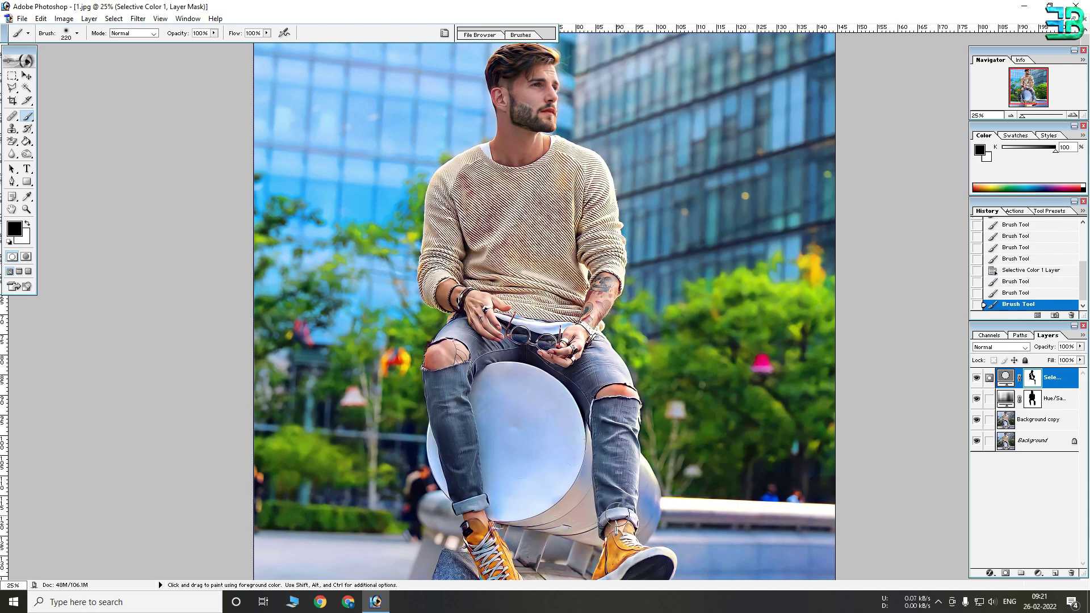
key("ctrl+minus")
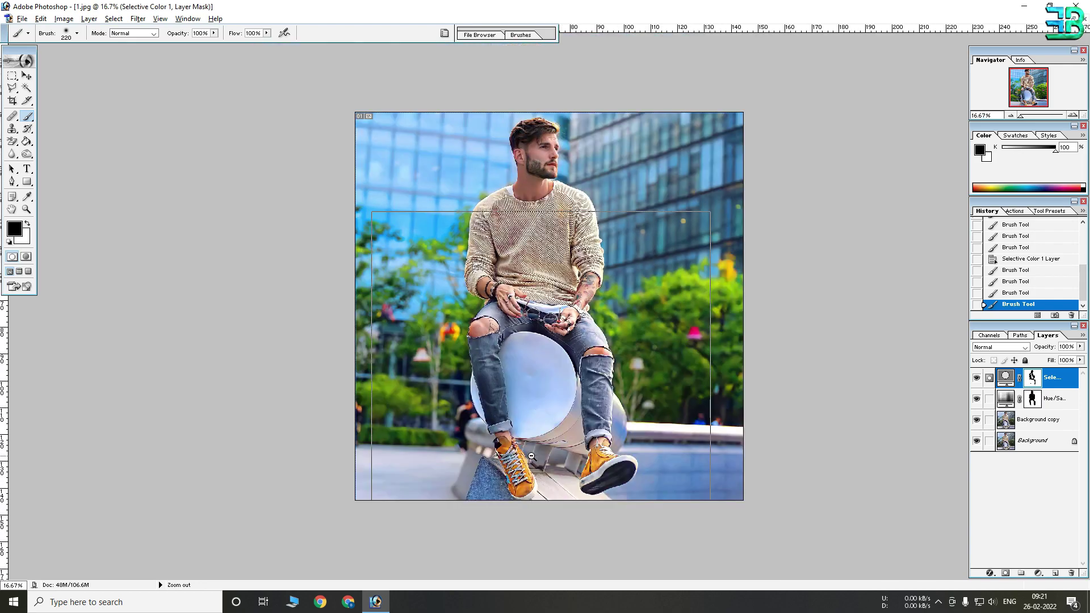
key("ctrl+minus")
key("ctrl+plus")
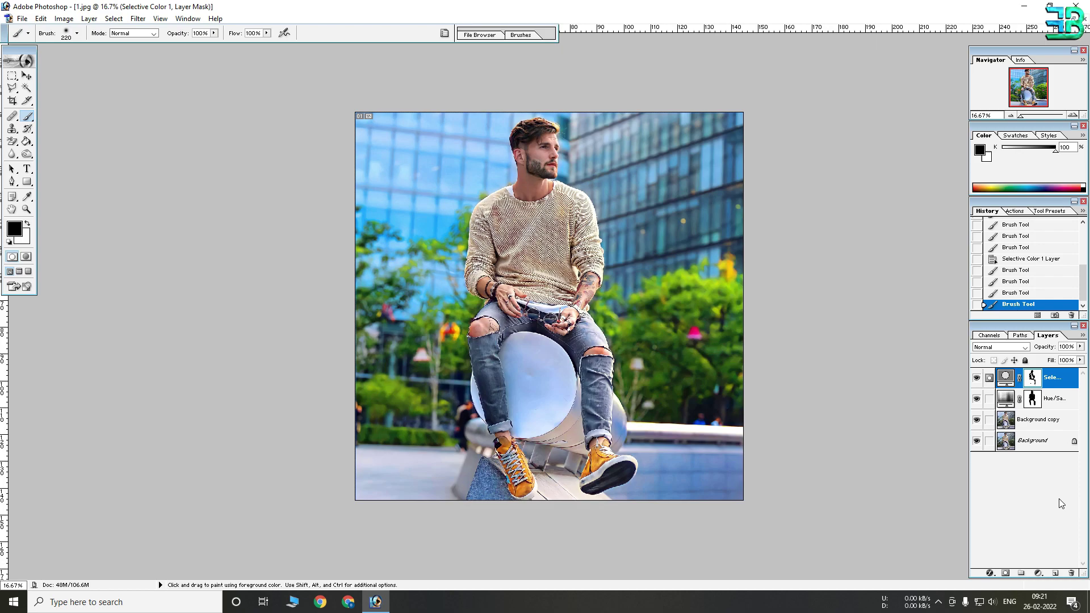
- Begin duplicating the Background copy layer
left_click(1045, 421)
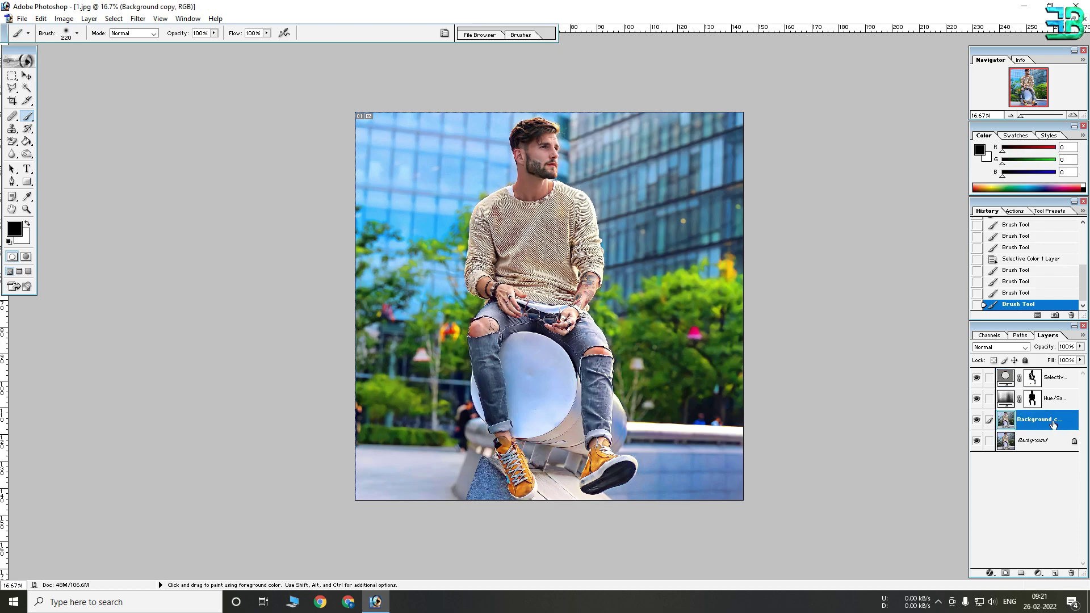
right_click(1045, 424)
left_click(1014, 457)
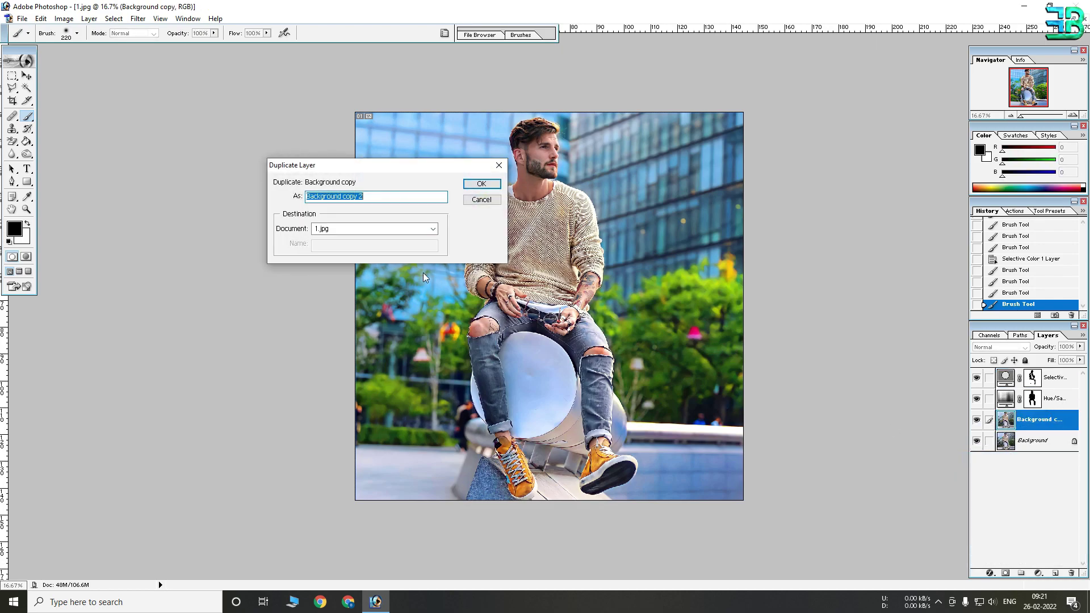
- Merge the Hue/Saturation and Selective Color layers into Background copy 2, then compare before/after
left_click(480, 184)
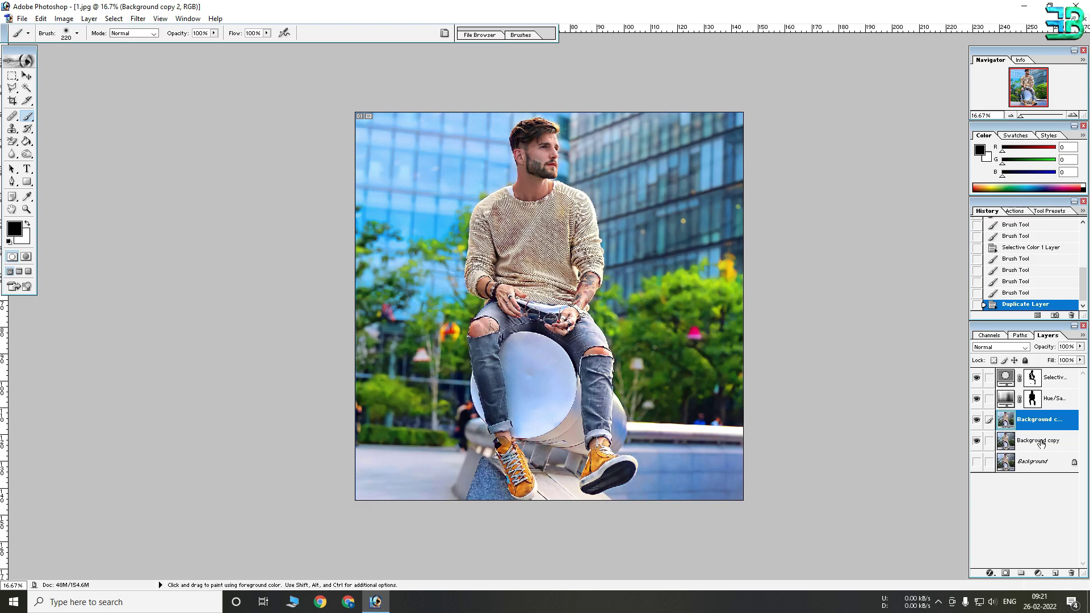
left_click(1057, 398)
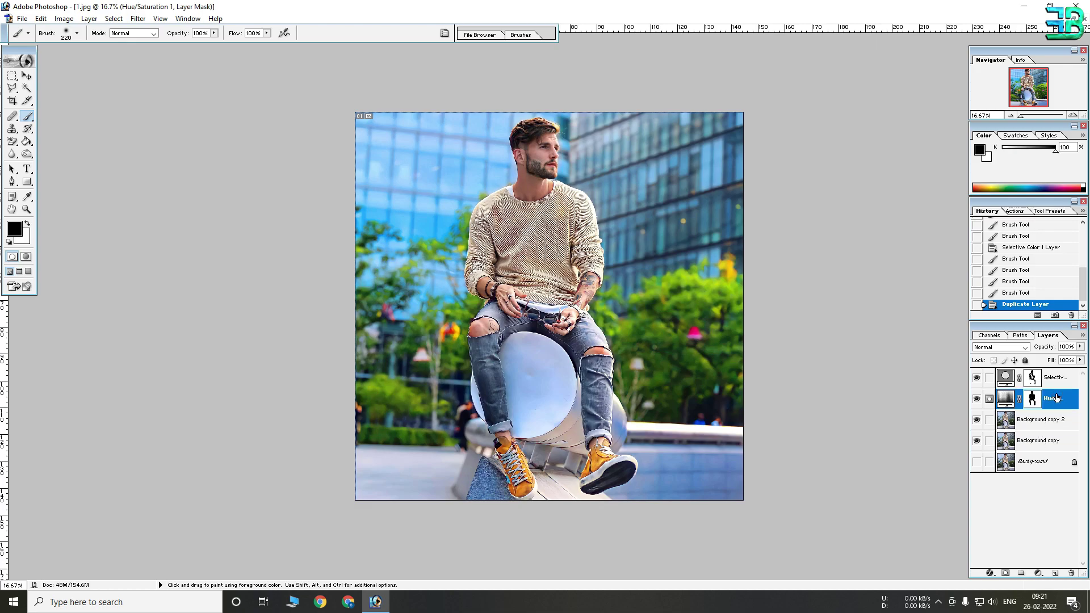
key("ctrl+e")
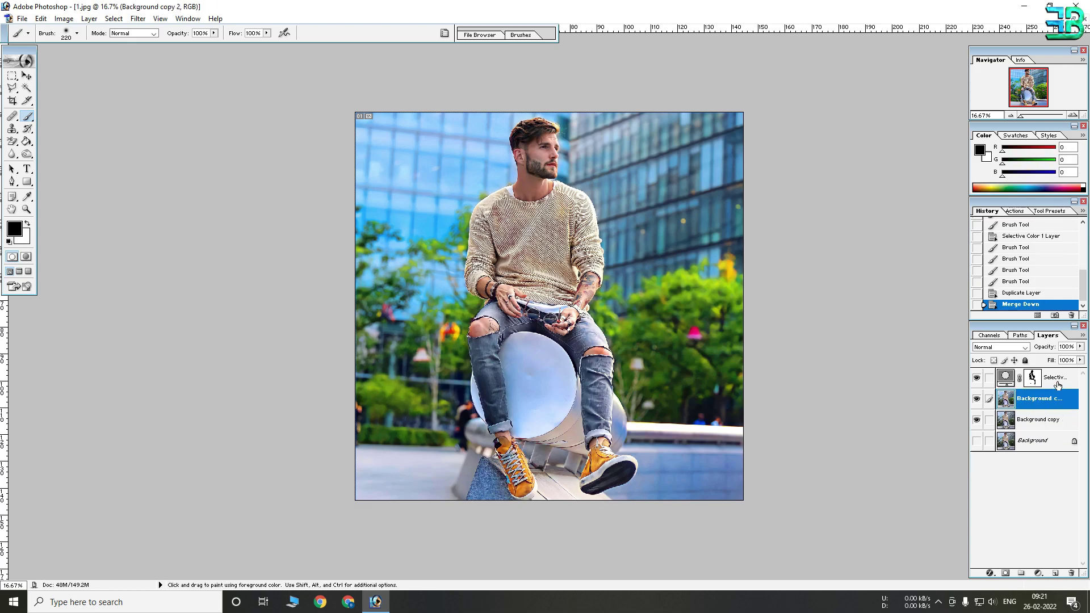
left_click(1057, 385)
key("ctrl+e")
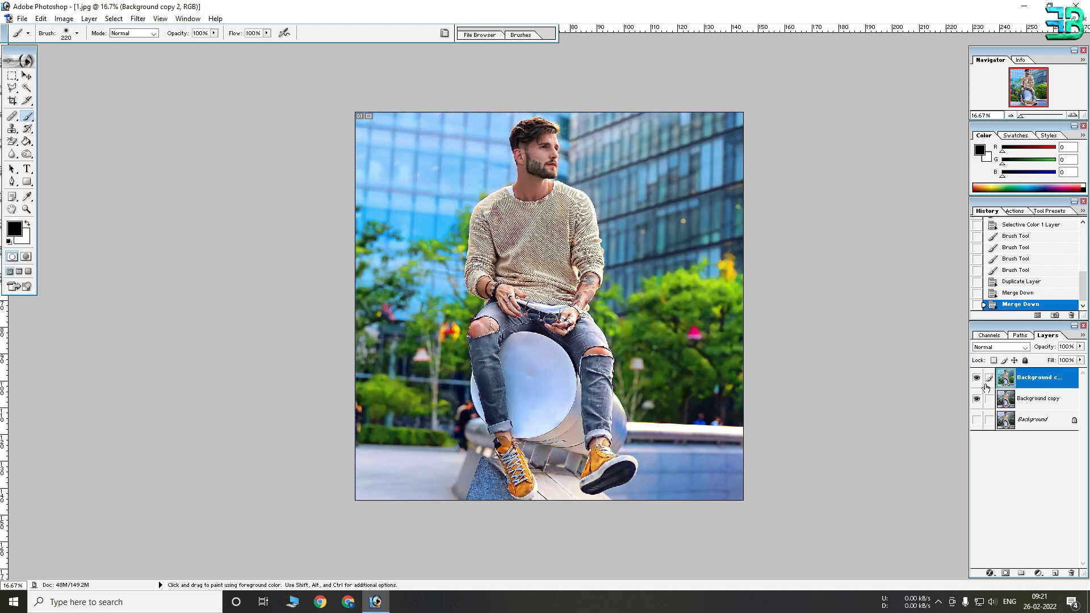
left_click(976, 379)
left_click(976, 380)
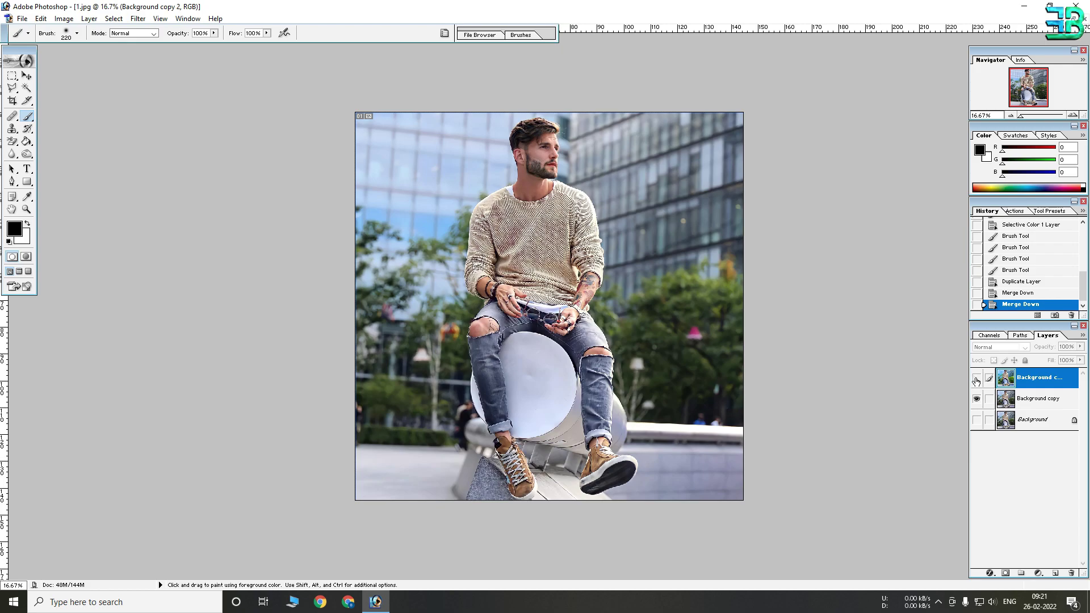
left_click(977, 379)
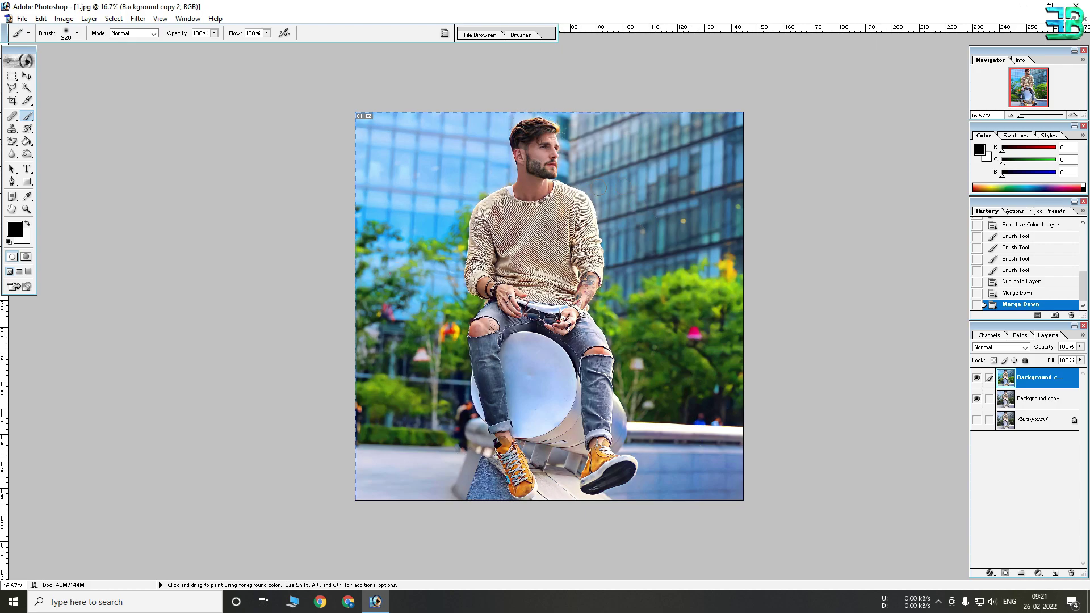
- Duplicate the merged layer and name the new copy 'Blur'
right_click(1033, 378)
left_click(1005, 414)
left_click(483, 184)
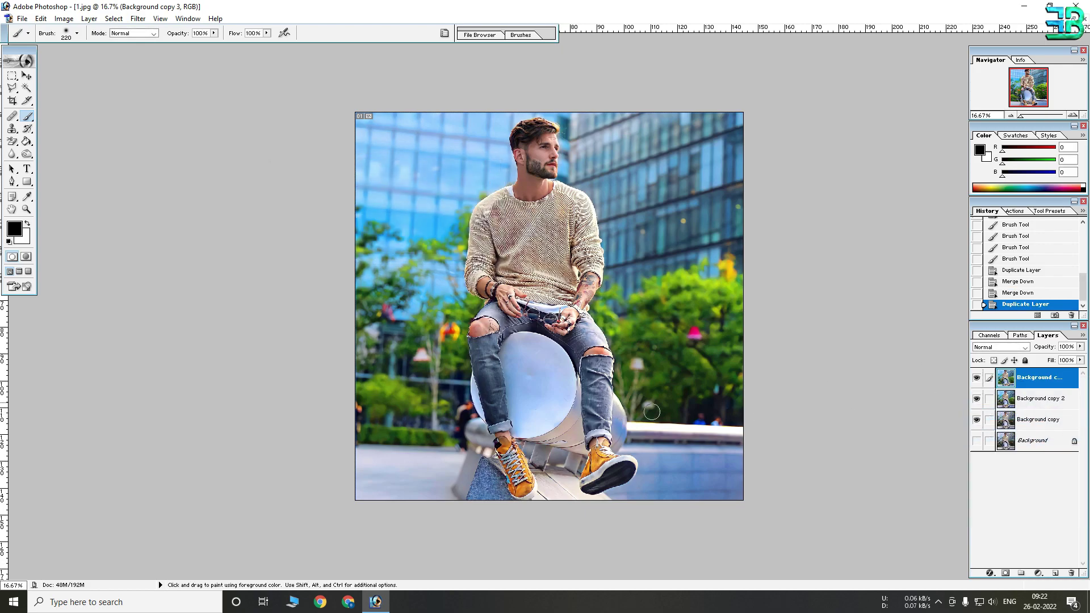
double_click(1042, 378)
type("Blur")
key("Return")
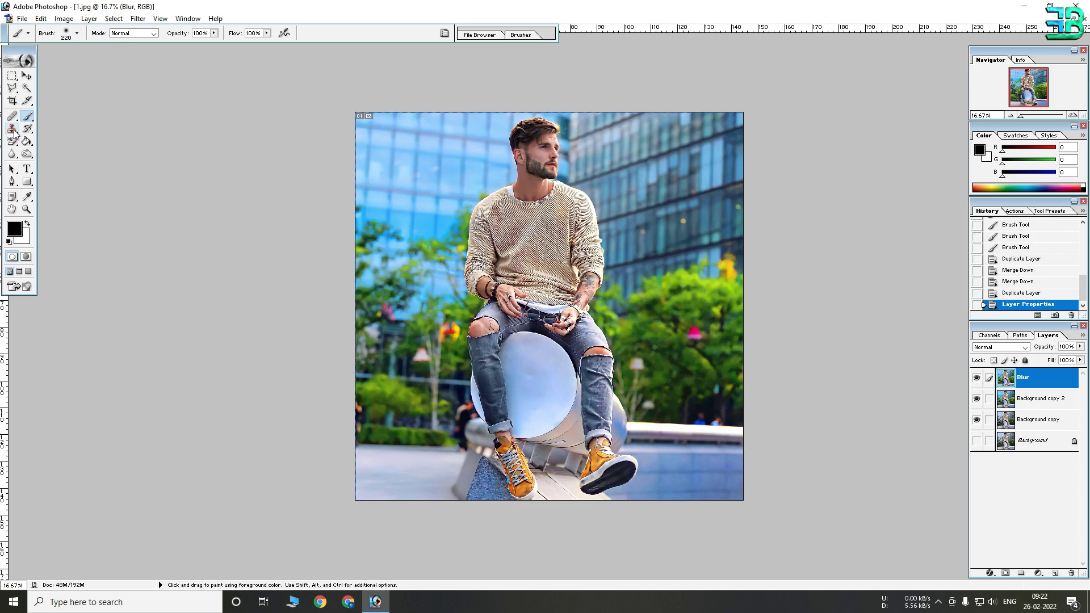
left_click_drag(15, 132, 55, 133)
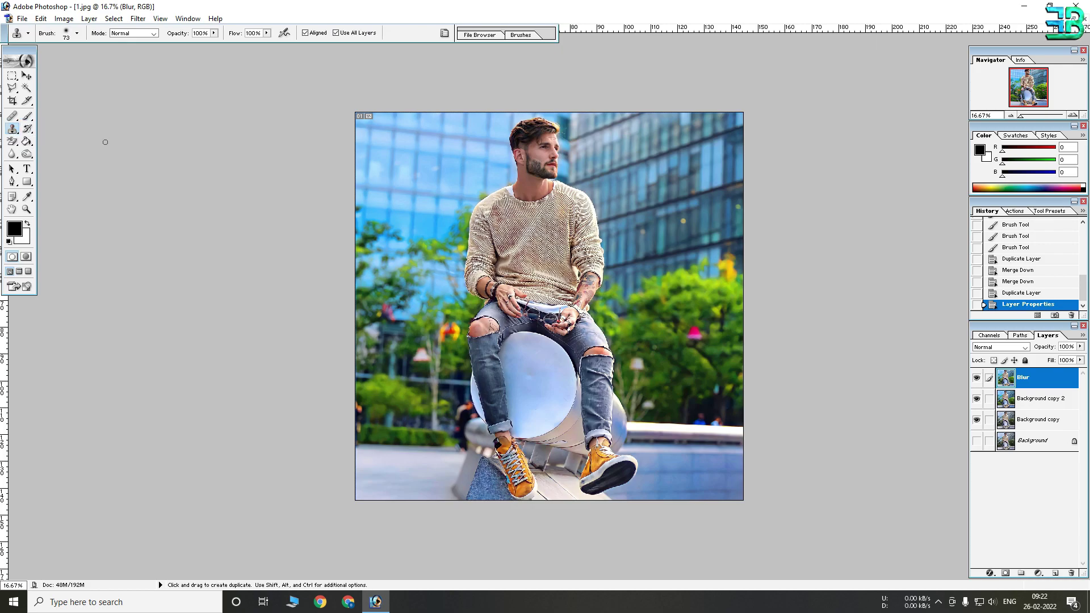
- Sample sky with a 176 px Clone Stamp and clone it over the man's head and hair
left_click(504, 154)
left_click(503, 153)
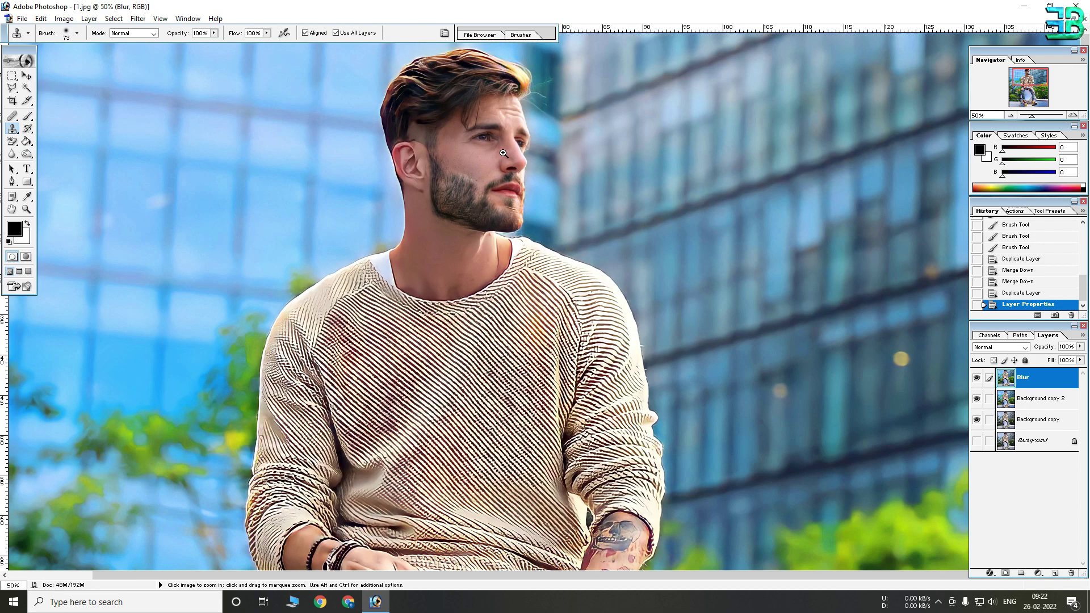
scroll(455, 161, "left", 1)
right_click(412, 169)
left_click(481, 189)
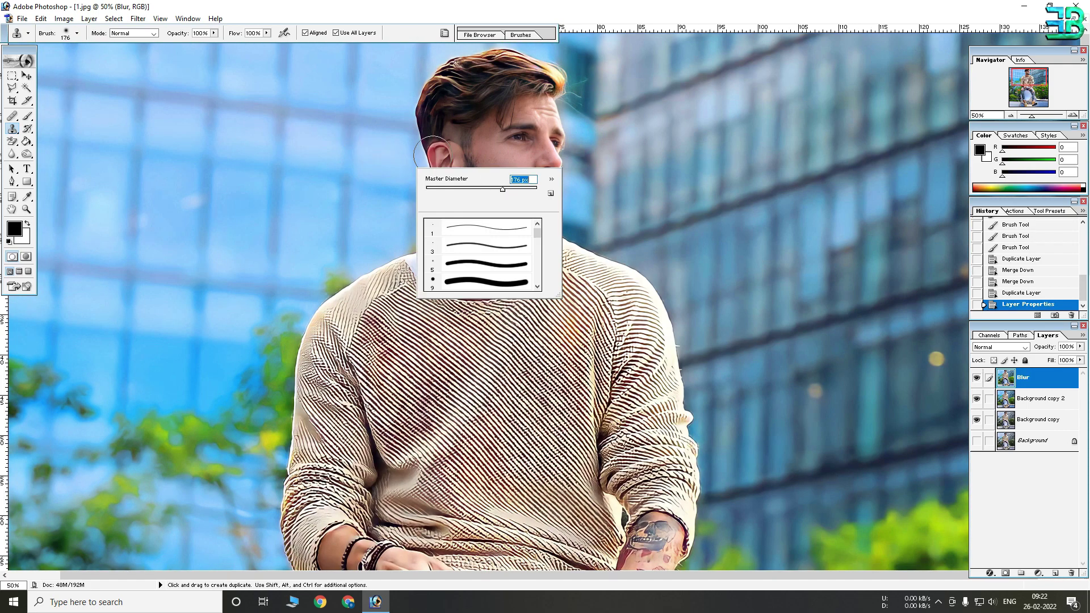
key("alt")
left_click(290, 112, "alt")
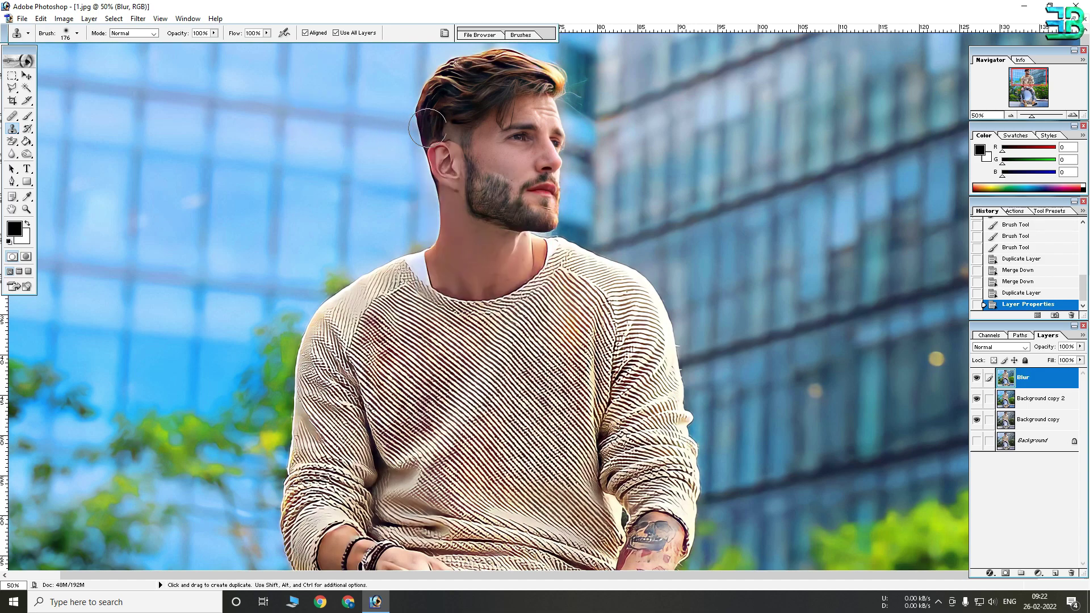
mouse_move(438, 131)
left_mouse_down()
mouse_move(411, 112)
mouse_move(438, 136)
mouse_move(458, 94)
mouse_move(517, 62)
mouse_move(553, 96)
mouse_move(438, 216)
mouse_move(488, 221)
mouse_move(521, 151)
mouse_move(499, 244)
mouse_move(465, 279)
mouse_move(397, 243)
mouse_move(352, 297)
mouse_move(317, 317)
mouse_move(443, 287)
mouse_move(463, 295)
left_mouse_up()
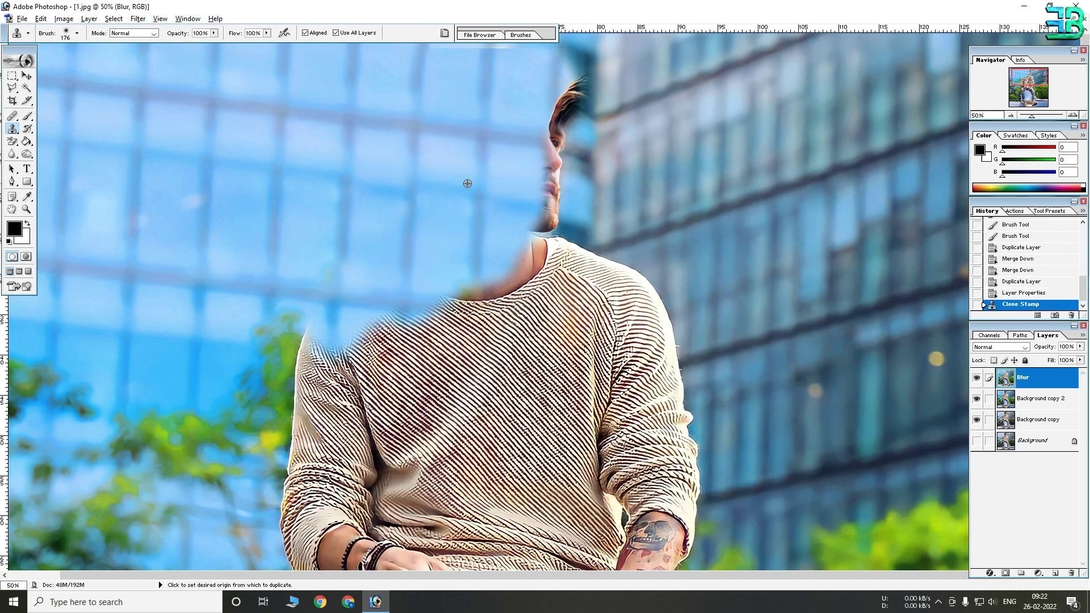
left_click(470, 134, "alt")
mouse_move(554, 142)
left_mouse_down()
mouse_move(538, 220)
mouse_move(425, 295)
left_mouse_up()
left_click_drag(665, 250, 629, 229)
- Clone background over the man's shoulder, arm, jeans and the sweater's left edge
mouse_move(563, 245)
left_mouse_down()
mouse_move(630, 340)
mouse_move(642, 162)
mouse_move(574, 318)
left_mouse_up()
mouse_move(653, 318)
left_mouse_down()
mouse_move(596, 369)
mouse_move(588, 193)
mouse_move(653, 392)
left_mouse_up()
left_click_drag(625, 341, 710, 545)
left_click_drag(363, 147, 368, 302)
scroll(368, 303, "down", 5)
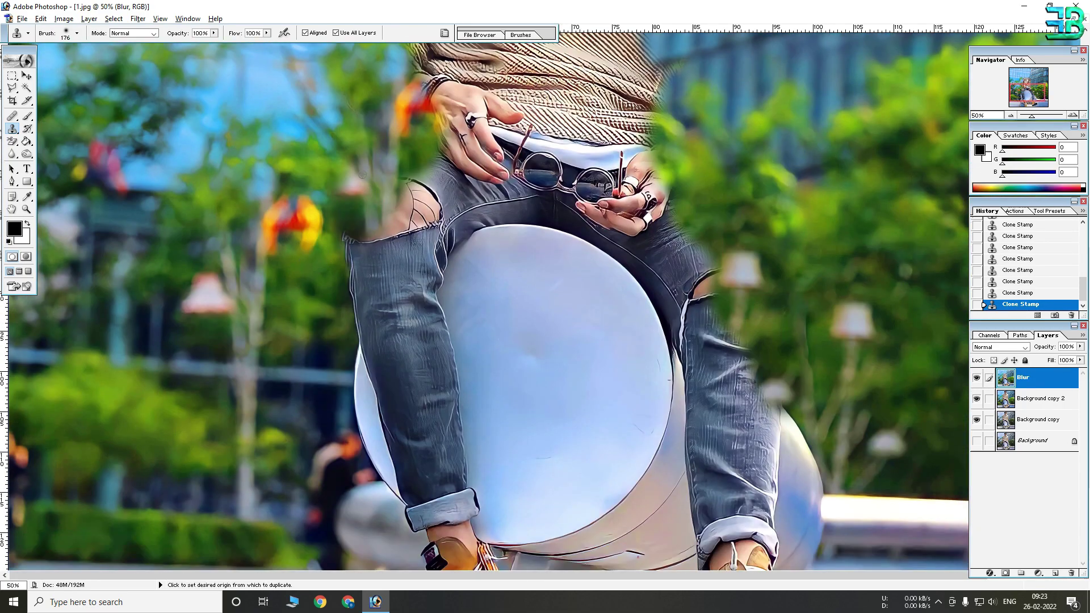
key("ctrl+minus")
key("ctrl+minus")
key("ctrl+minus")
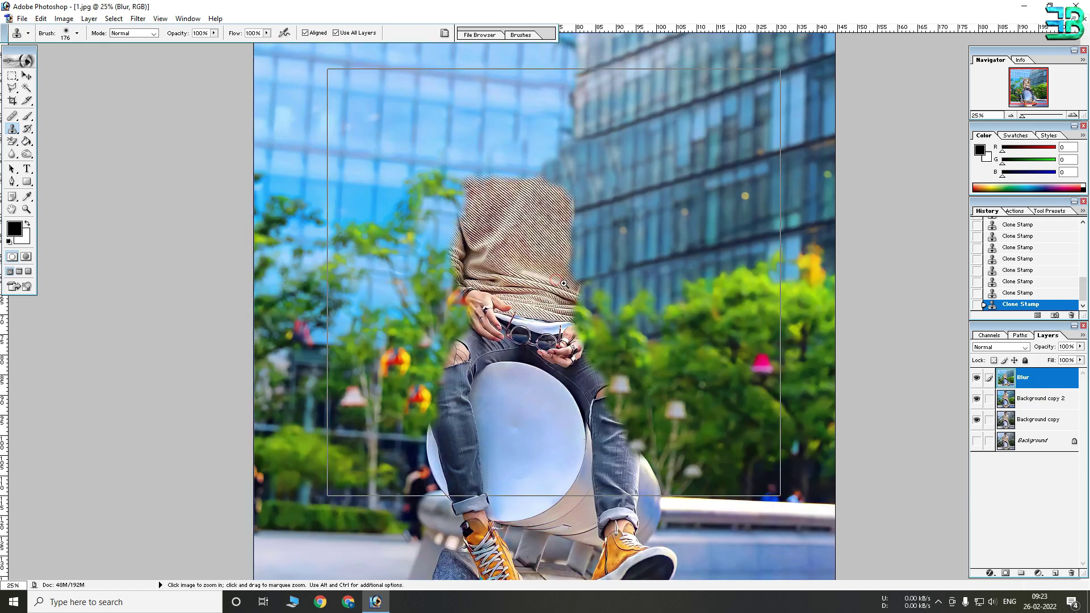
key("ctrl+plus")
key("ctrl+plus")
left_click_drag(549, 366, 519, 185)
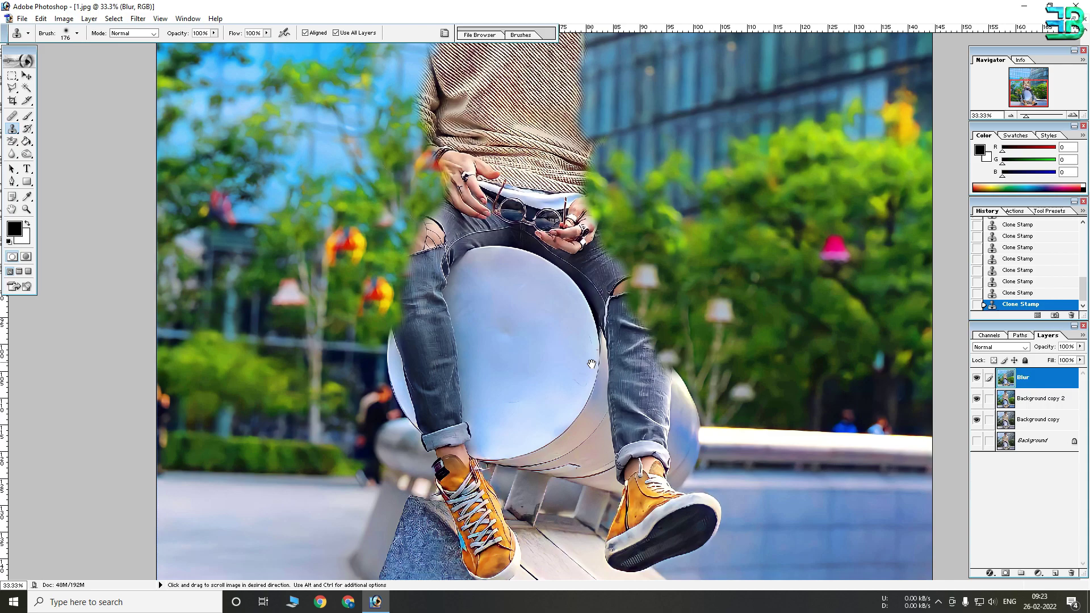
left_click_drag(550, 99, 551, 195)
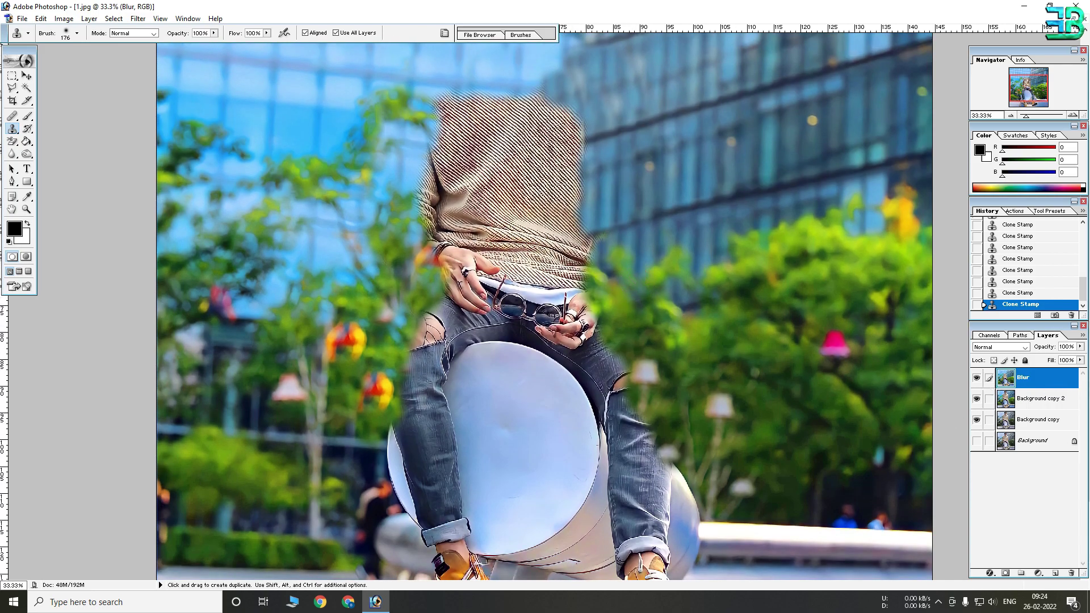
- Toggle the Blur layer's visibility to compare, leave it shown, and zoom out to the whole image
left_click(976, 377)
scroll(694, 316, "up", 3)
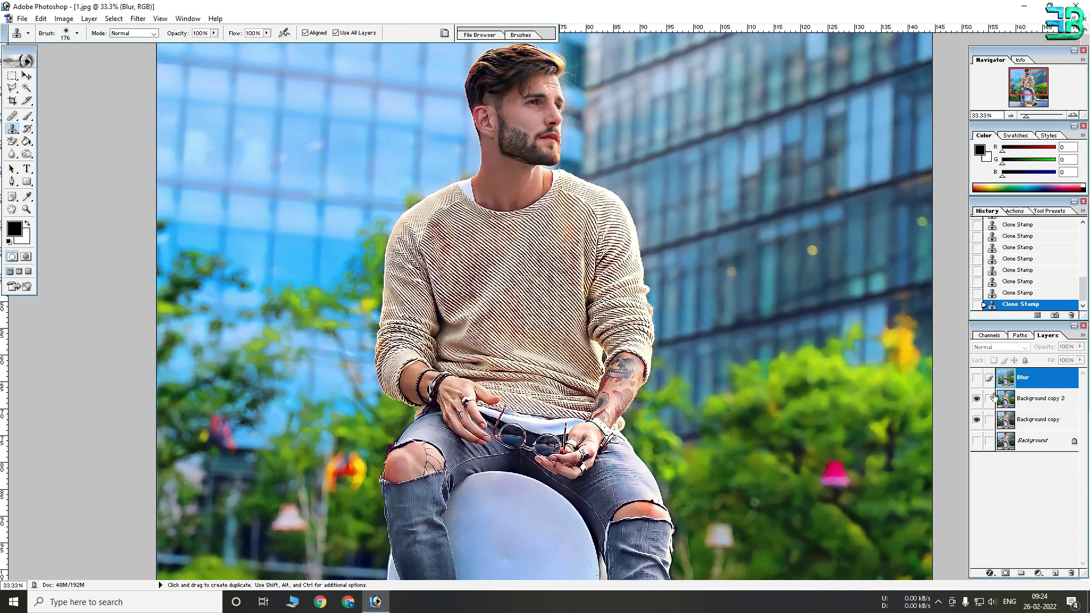
left_click(976, 377)
key("ctrl+minus")
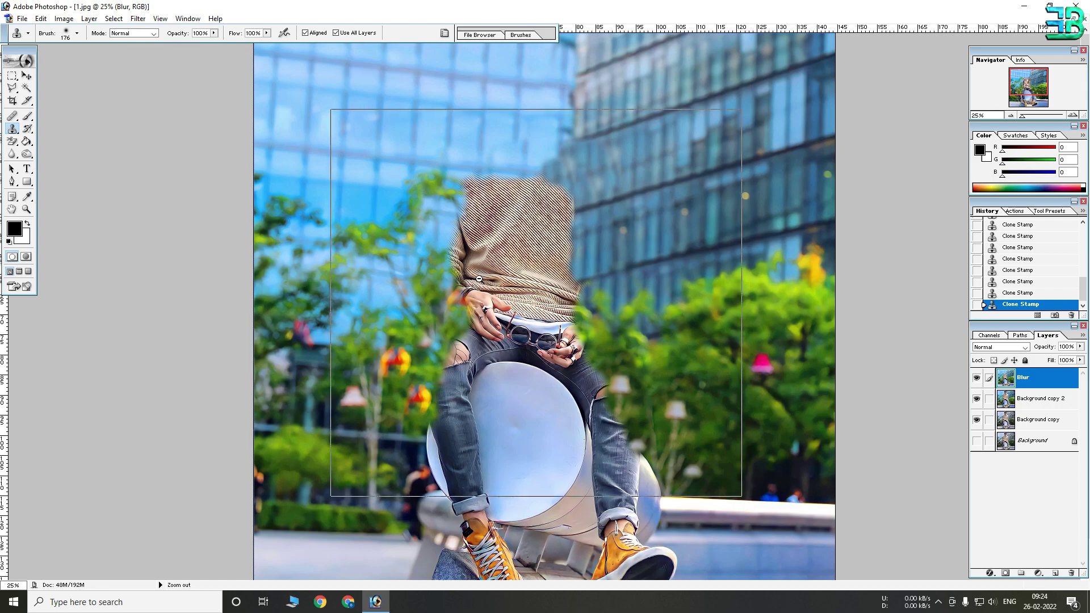
key("ctrl+minus")
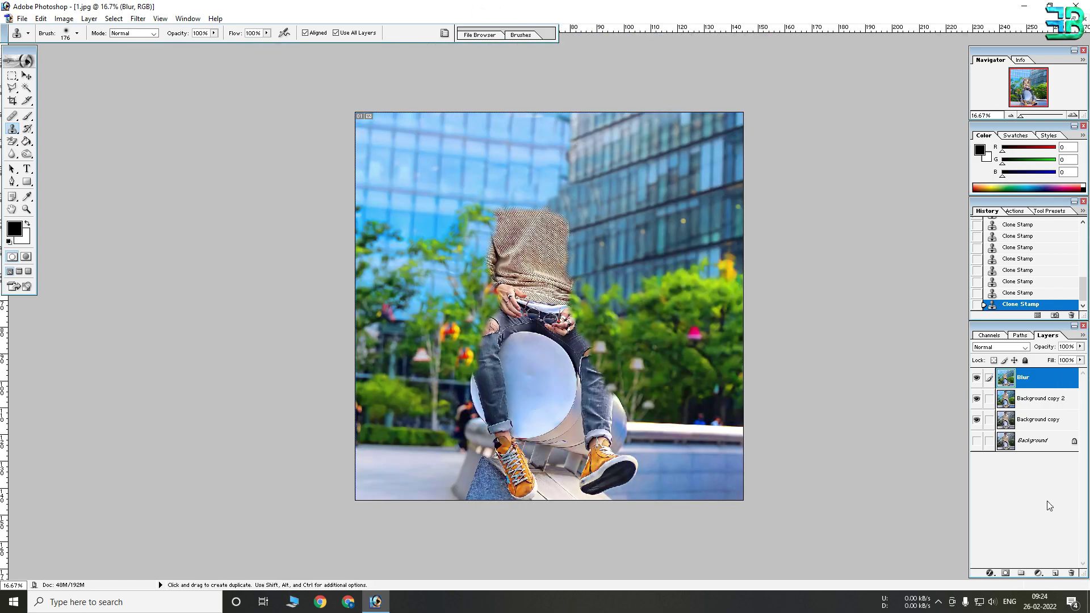
left_click(138, 18)
mouse_move(153, 101)
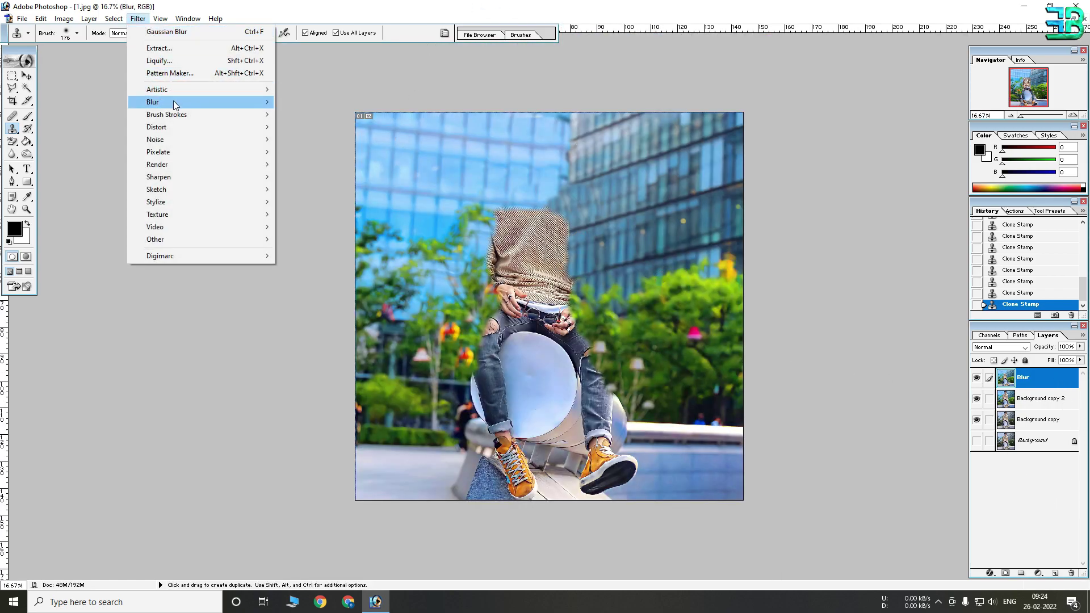
- Apply Filter > Blur > Gaussian Blur to the Blur layer with a 45-pixel radius
left_click(314, 126)
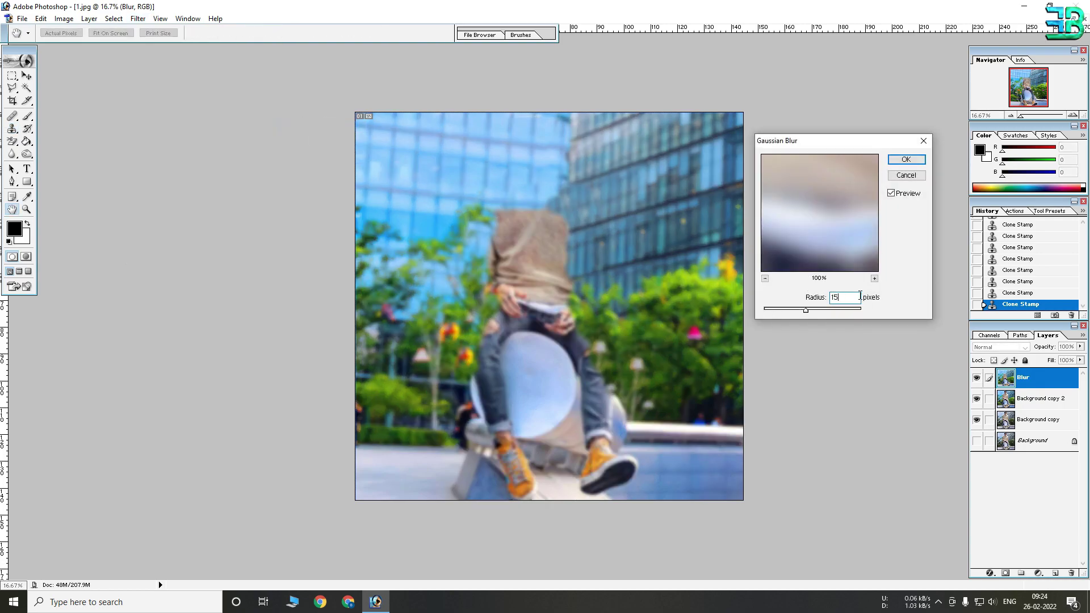
type("25")
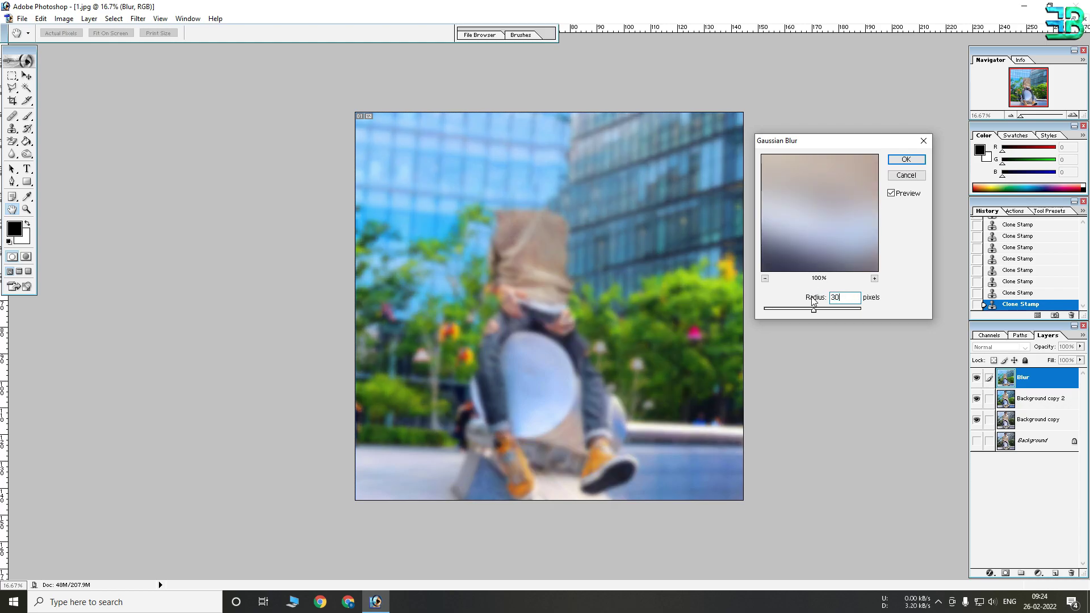
double_click(848, 301)
type("4")
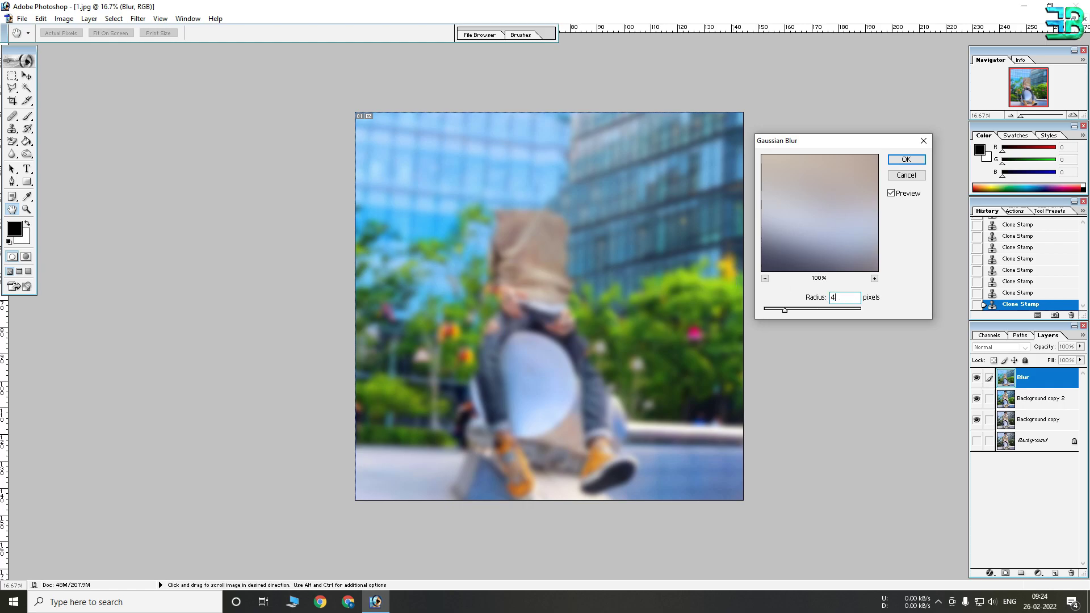
type("0")
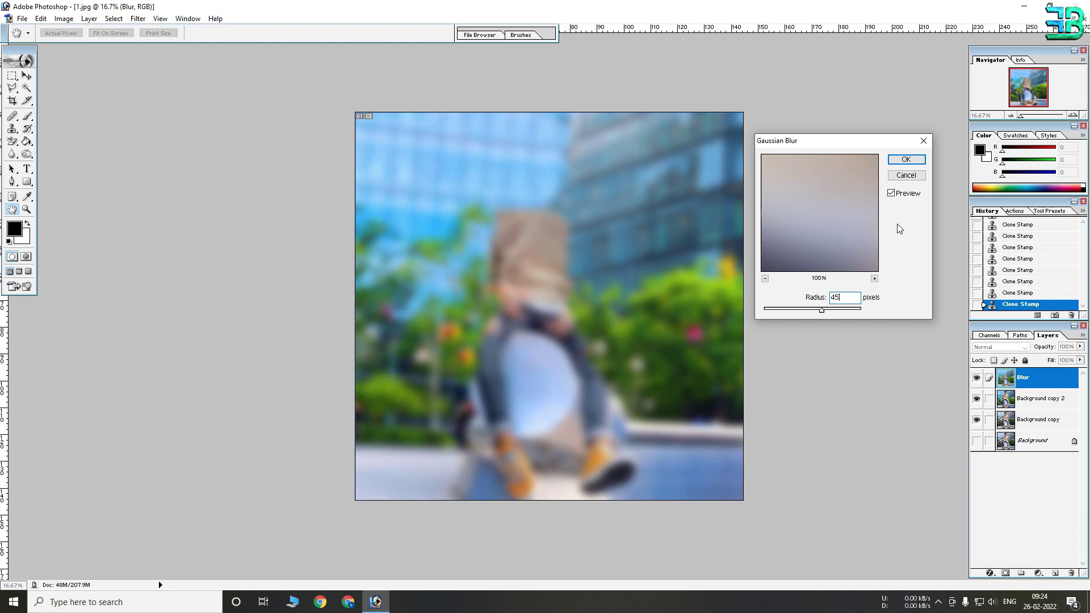
left_click(906, 159)
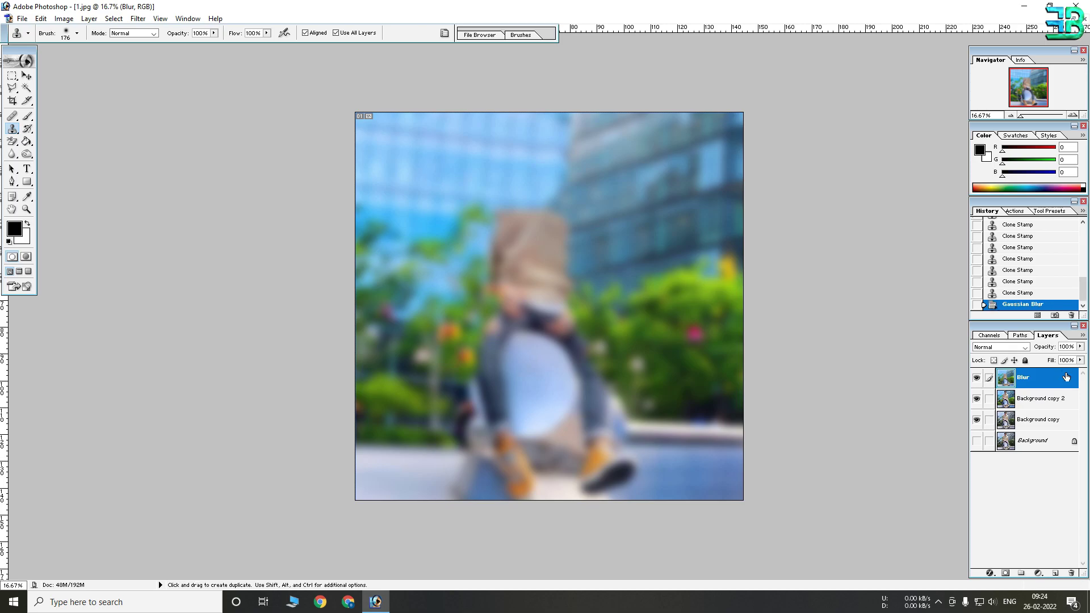
- Add an inverted layer mask to Blur and set up a ~435 px white brush
left_click(1007, 574)
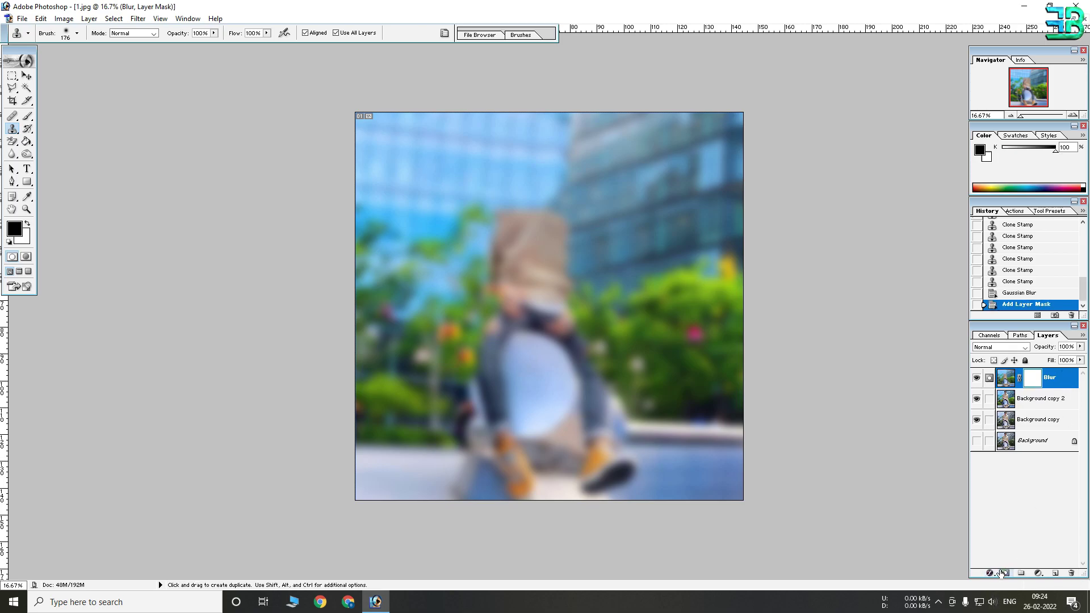
key("ctrl+i")
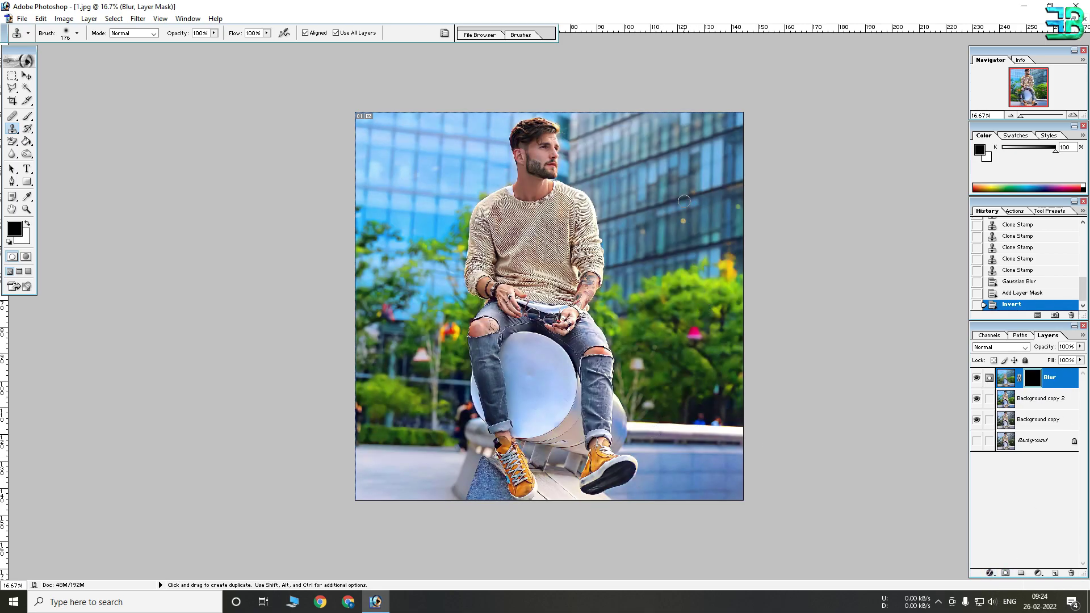
right_click(725, 136)
left_click(838, 155)
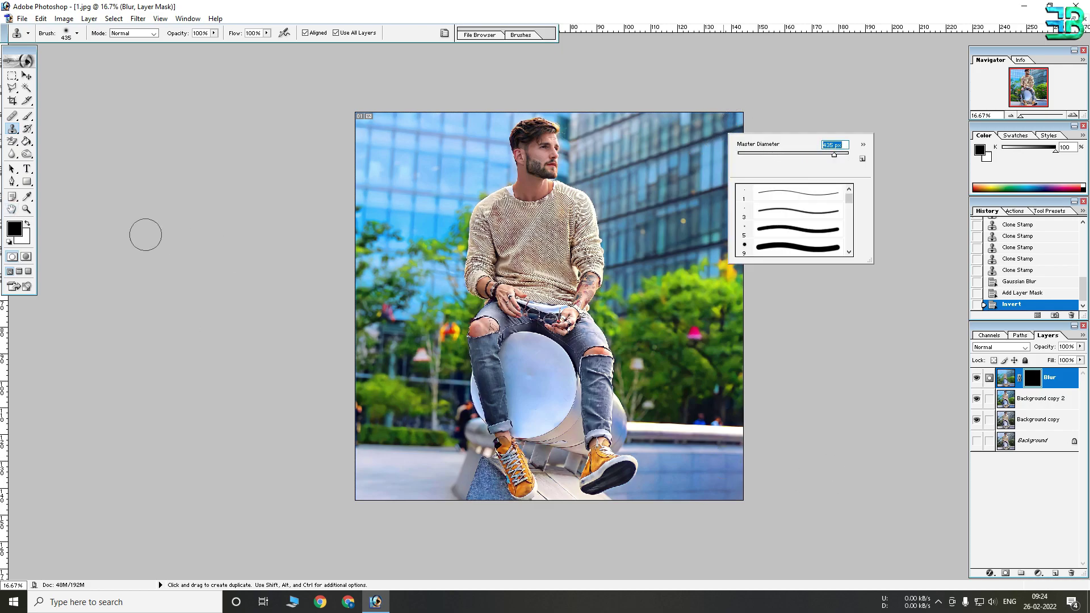
left_click(27, 225)
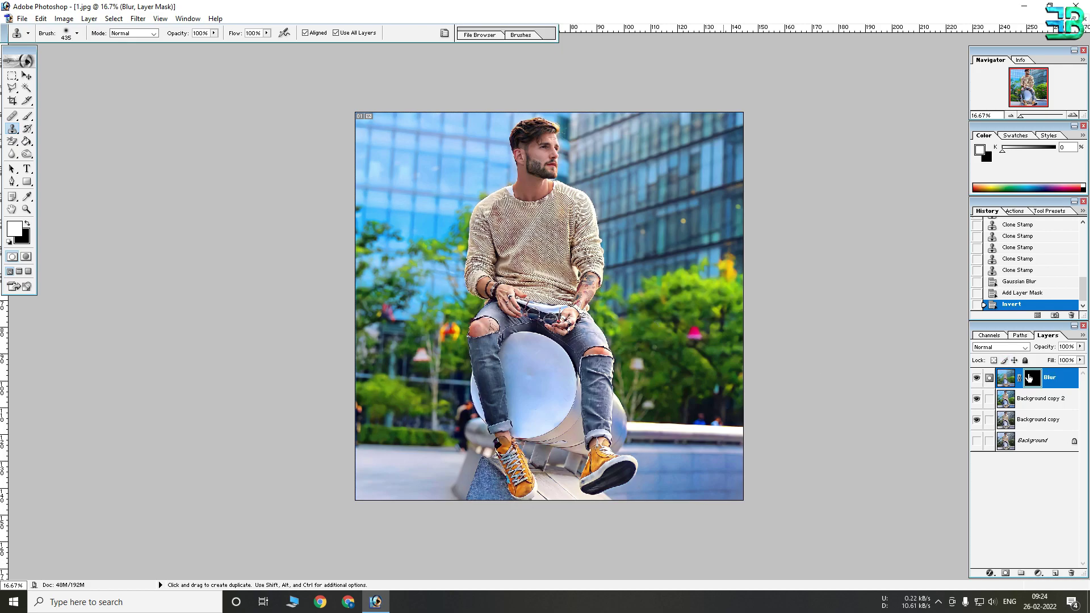
left_click(660, 129)
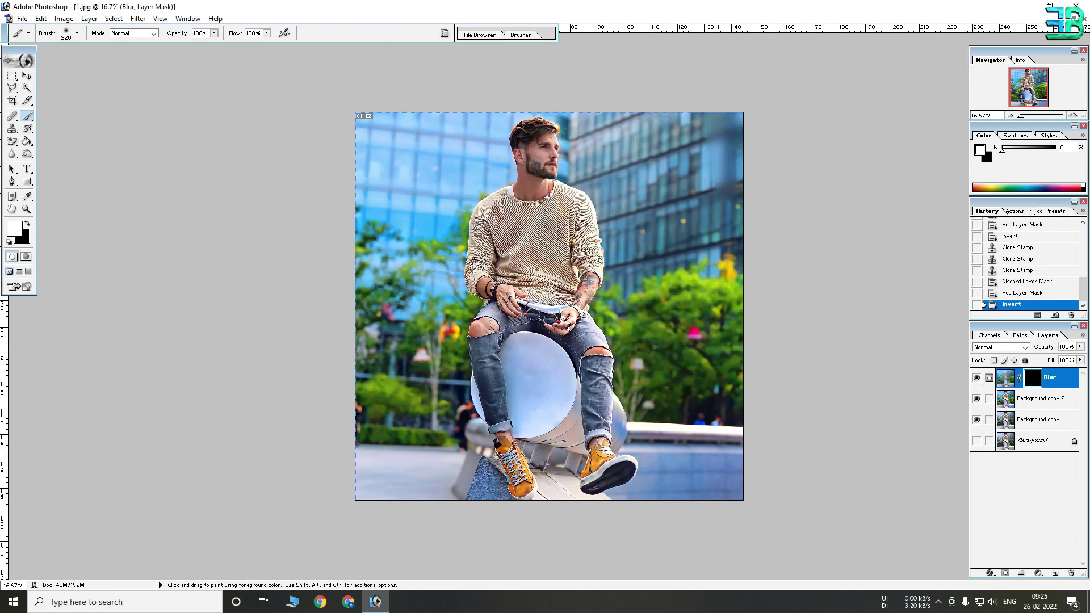
- Paint white over the right, top and left background to reveal the blur
left_click_drag(750, 193, 729, 390)
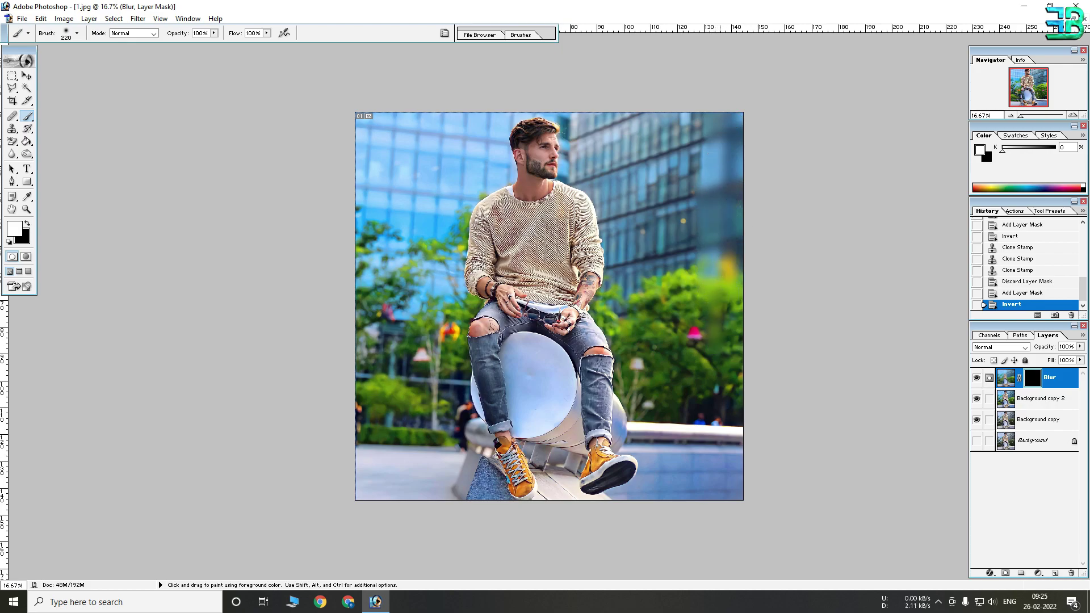
right_click(729, 311)
left_click(818, 232)
left_click_drag(820, 234, 822, 234)
mouse_move(681, 227)
left_mouse_down()
mouse_move(621, 108)
mouse_move(712, 310)
mouse_move(717, 407)
mouse_move(747, 355)
mouse_move(711, 218)
left_mouse_up()
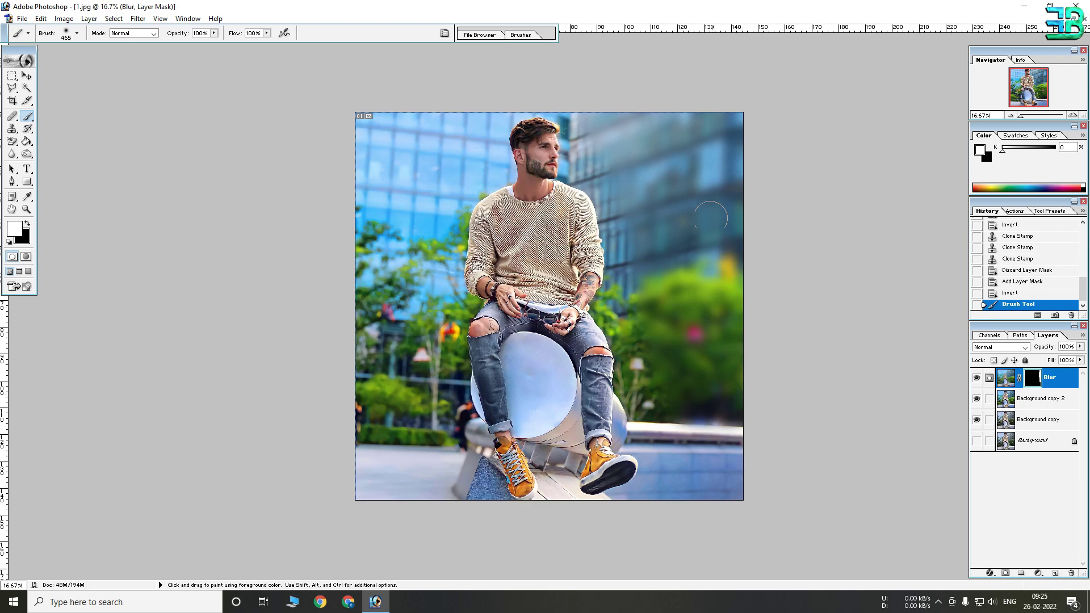
left_click_drag(683, 139, 684, 140)
left_click_drag(521, 102, 428, 136)
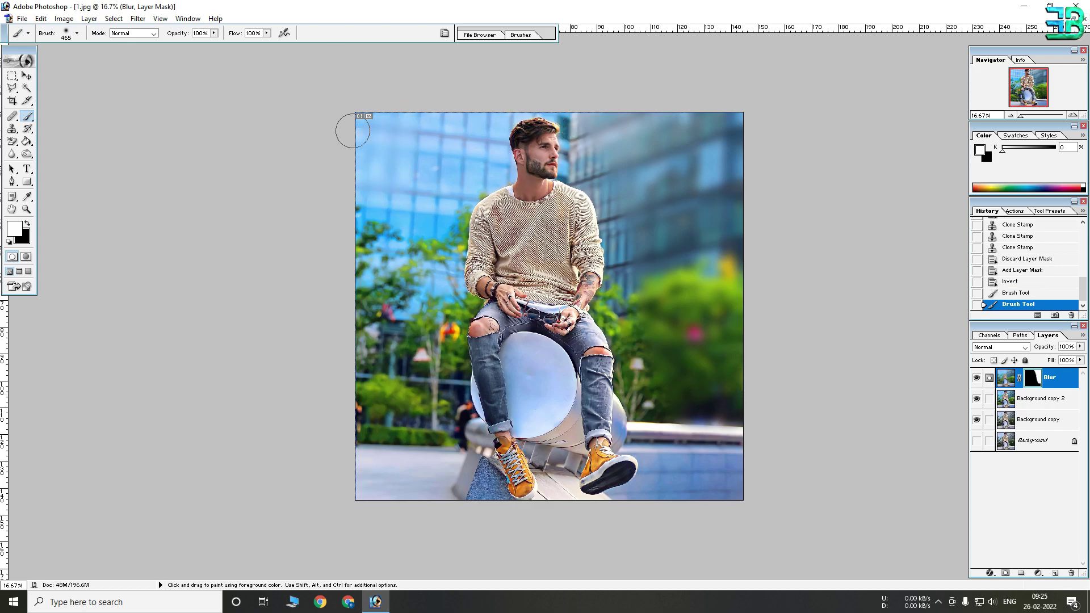
mouse_move(429, 137)
left_mouse_down()
mouse_move(397, 290)
mouse_move(403, 431)
mouse_move(418, 407)
left_mouse_up()
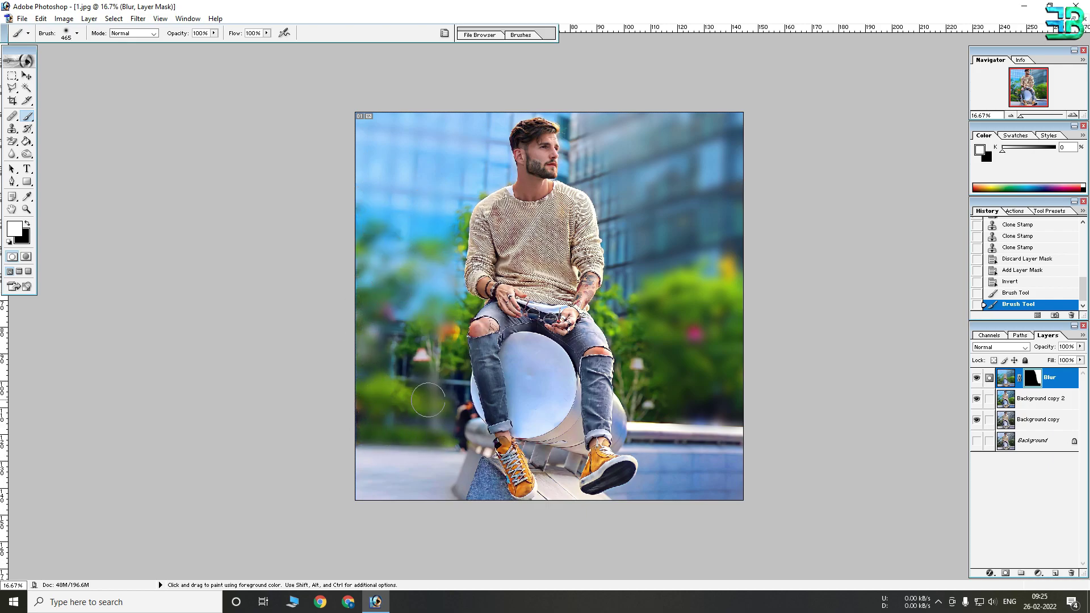
mouse_move(426, 290)
left_mouse_down()
mouse_move(441, 356)
mouse_move(382, 427)
left_mouse_up()
- Zoom in on the head and, with an ~81 px brush, paint near the hair and shoulder
key("ctrl+space")
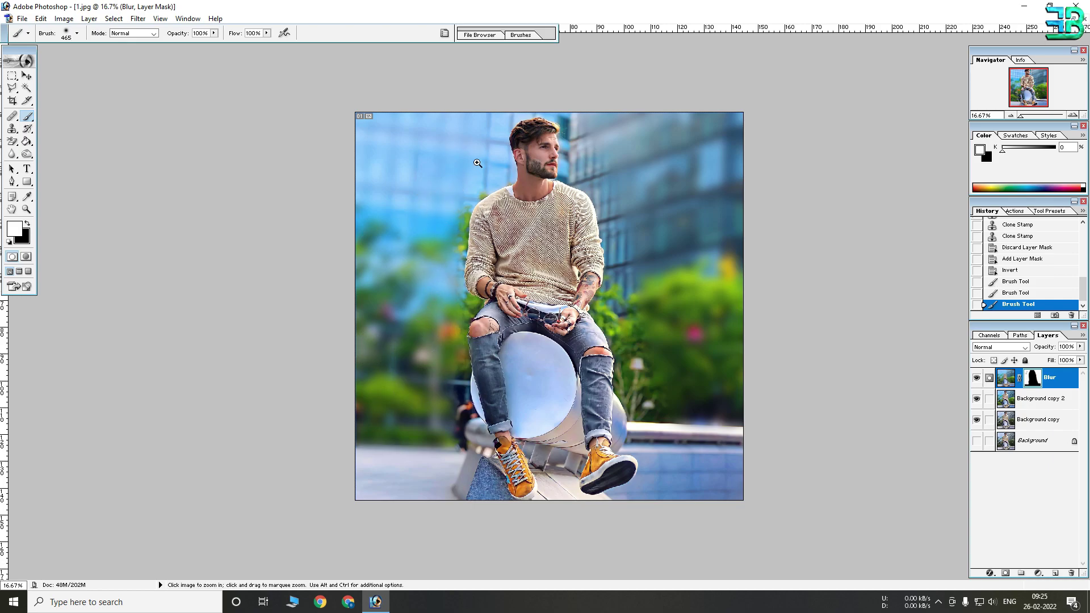
left_click(477, 163)
left_click(465, 142)
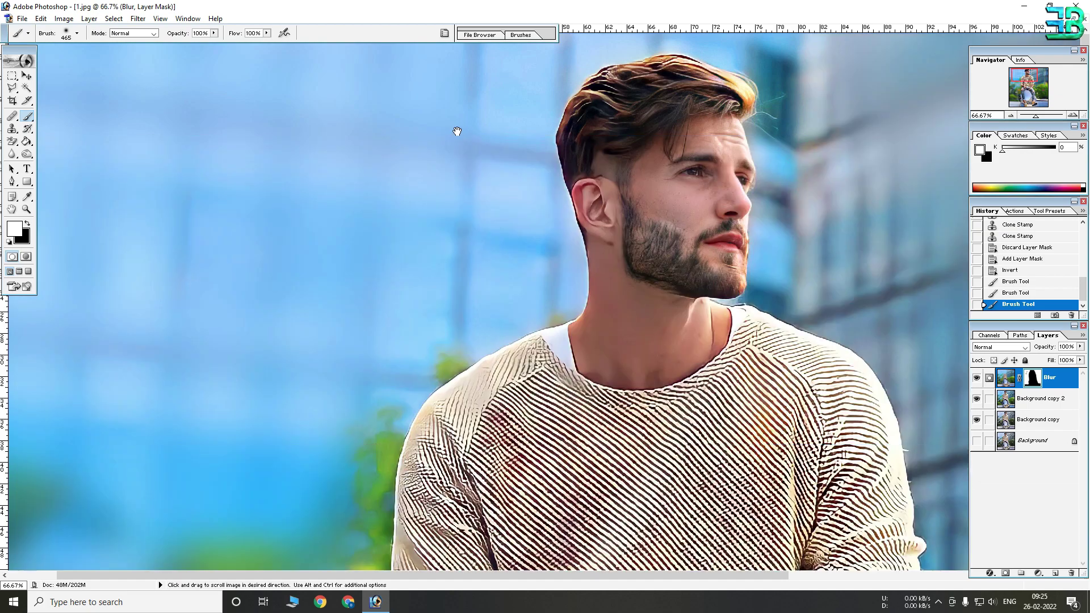
right_click(481, 164)
left_click_drag(514, 184, 537, 189)
left_click(544, 105)
left_click_drag(544, 122, 540, 155)
key("ctrl+z")
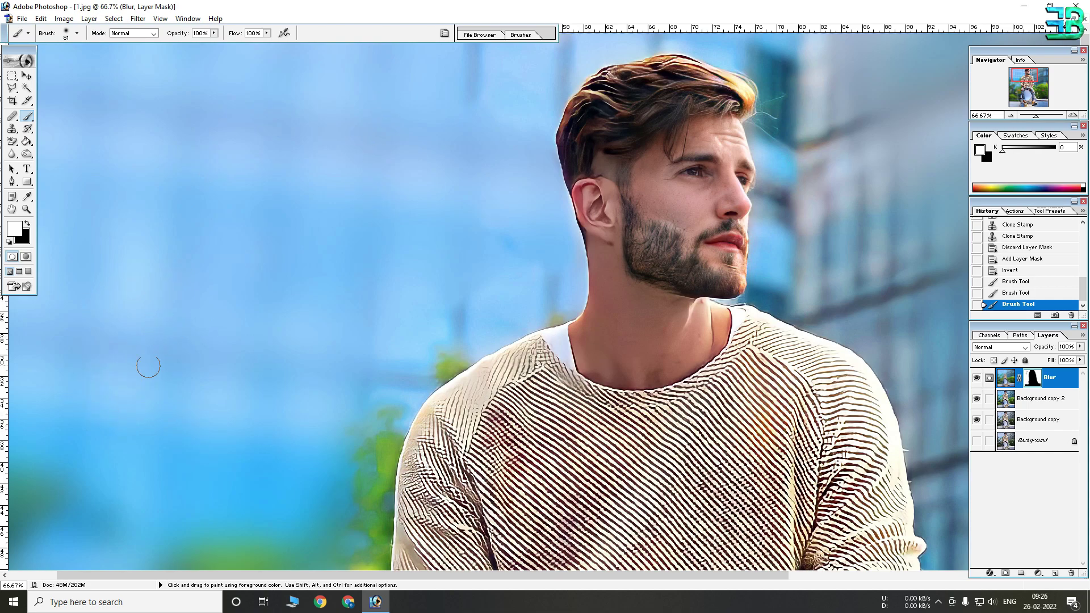
left_click_drag(523, 324, 537, 322)
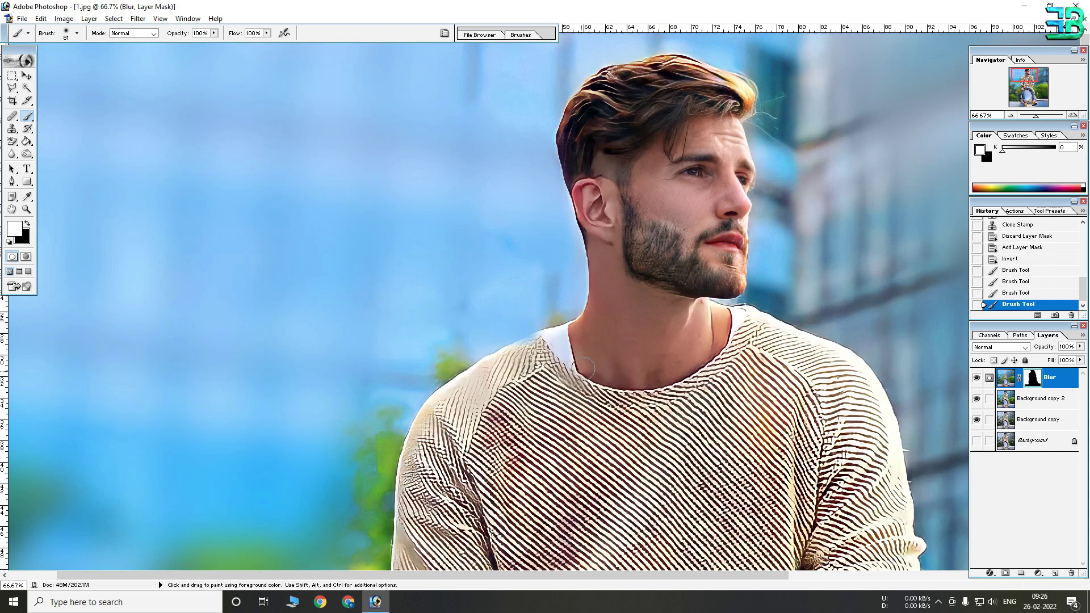
- Refine the shoulder edge alternating black and white, then fit the image and compare the blur
key("x")
left_click_drag(522, 349, 531, 355)
key("x")
key("ctrl+plus")
left_click_drag(383, 358, 332, 302)
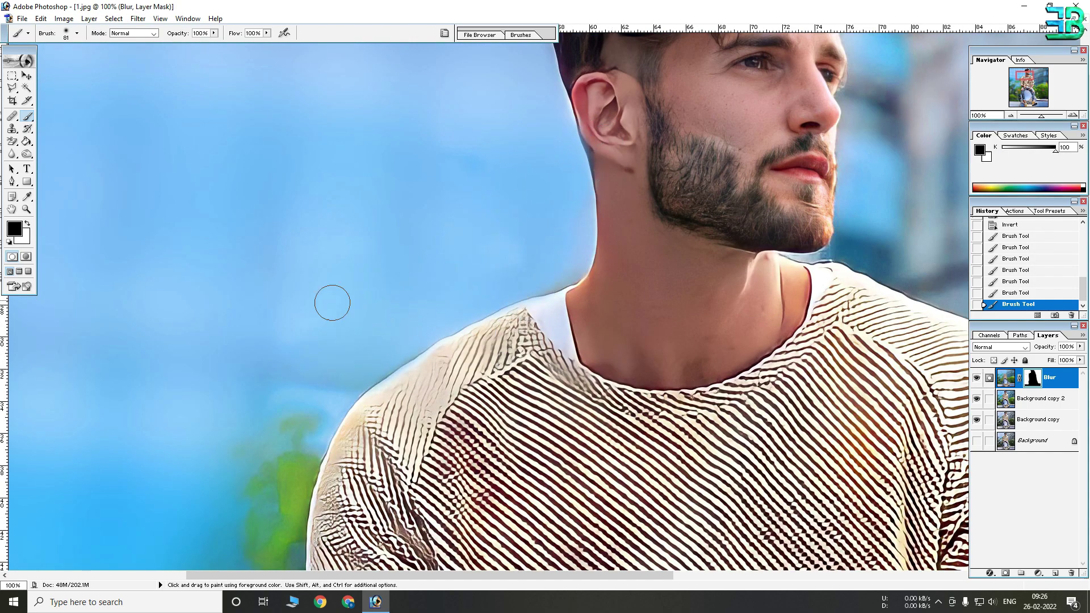
key("x")
left_click_drag(273, 387, 318, 545)
scroll(306, 335, "down", 5)
left_click_drag(310, 304, 490, 230)
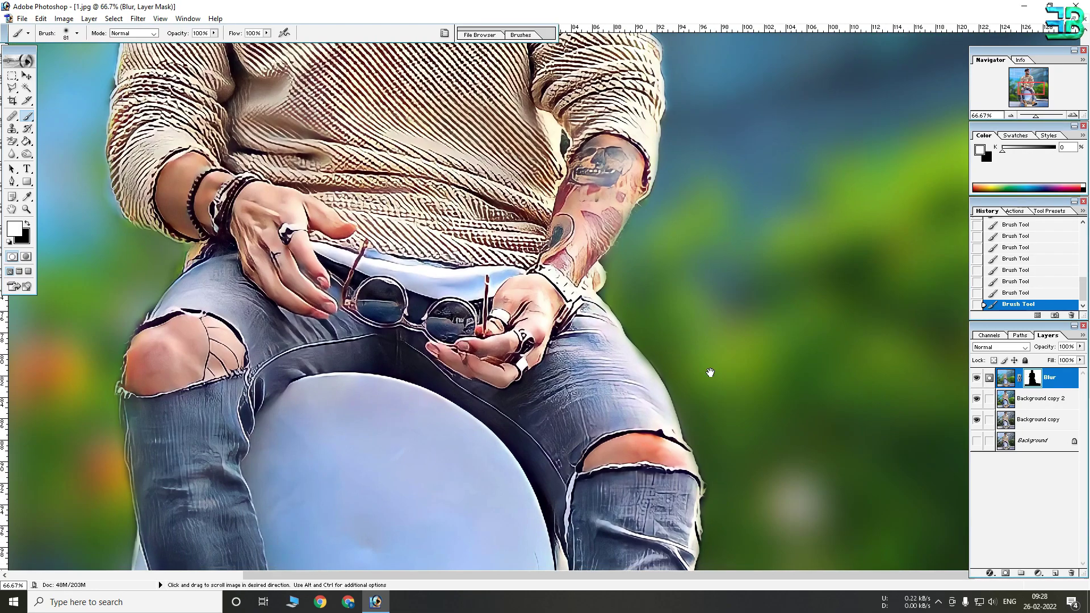
key("ctrl+0")
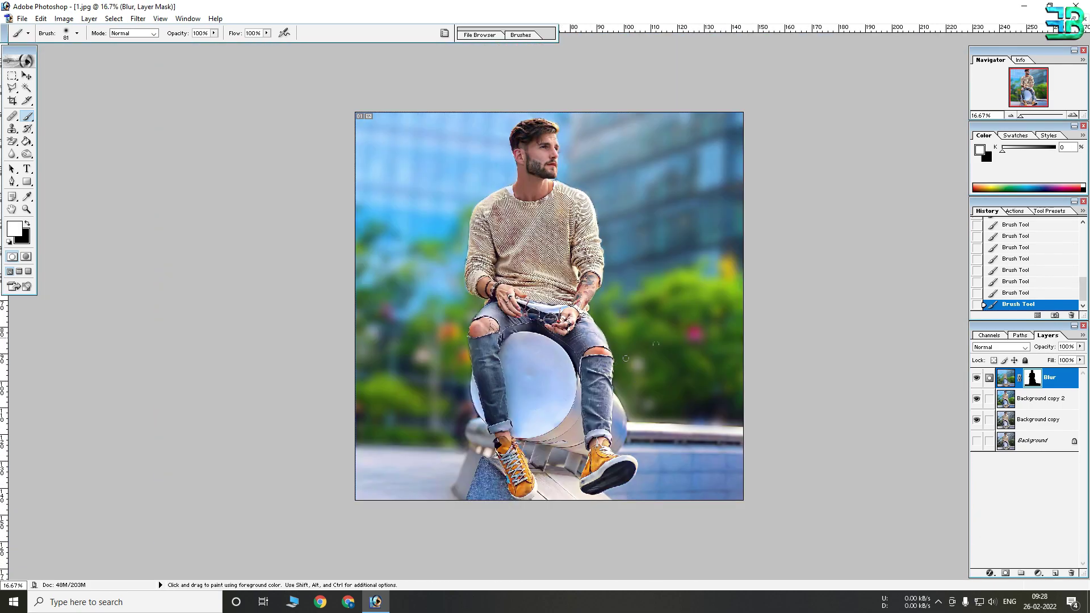
left_click(977, 379)
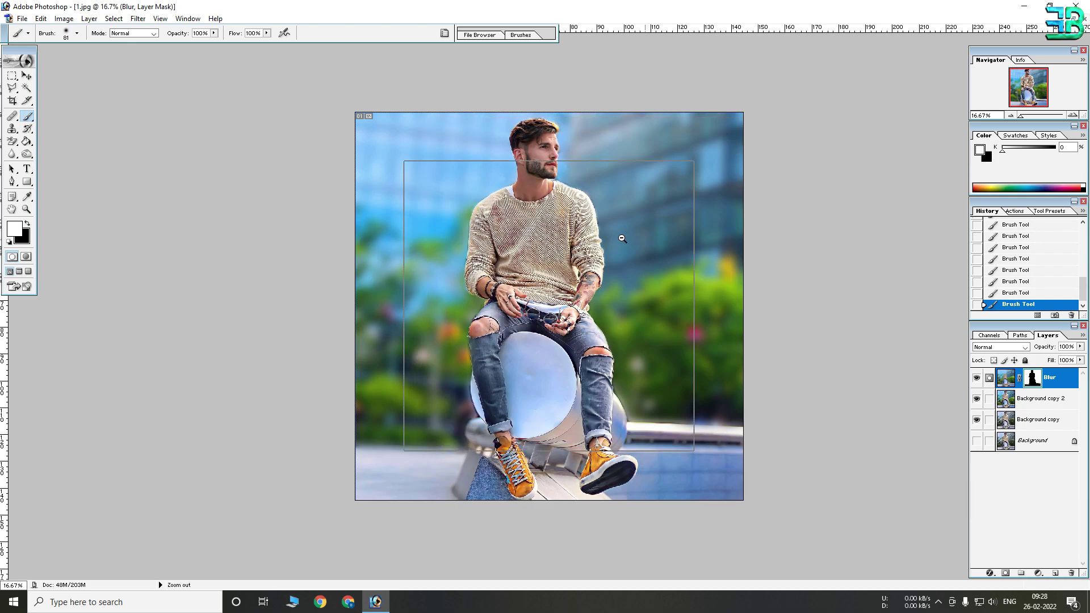
key("ctrl+minus")
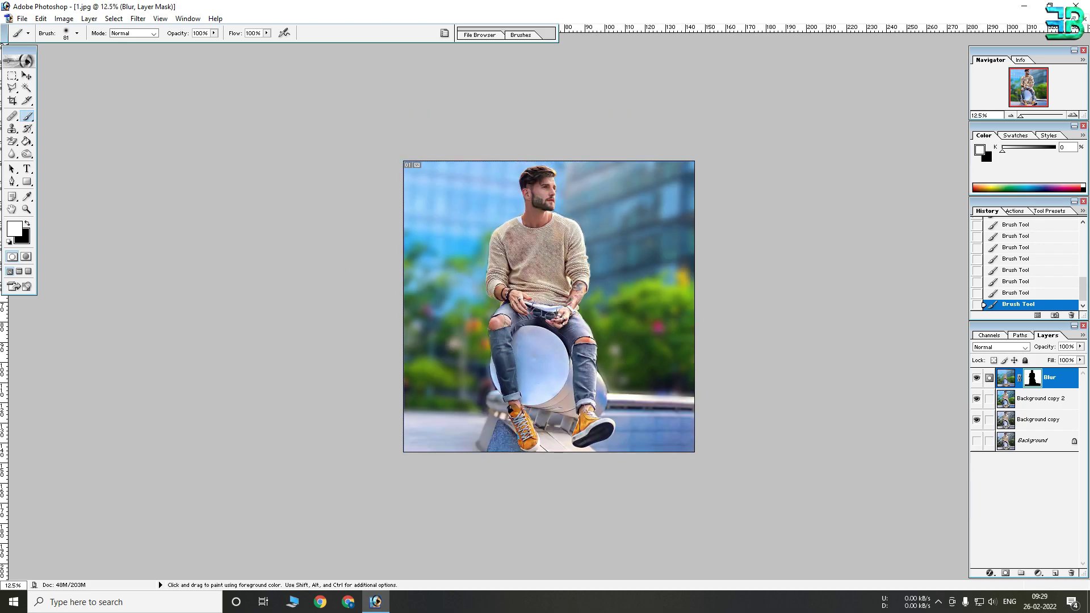
- Add a Brightness/Contrast adjustment with Brightness 10 and Contrast 10, then zoom to 25%
left_click(1038, 575)
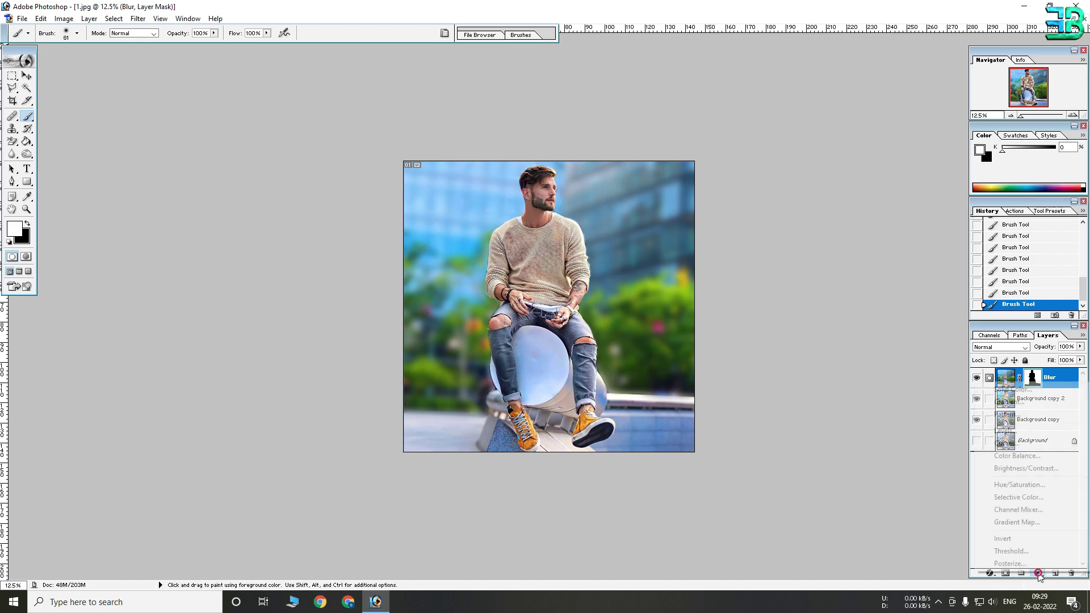
left_click(1016, 479)
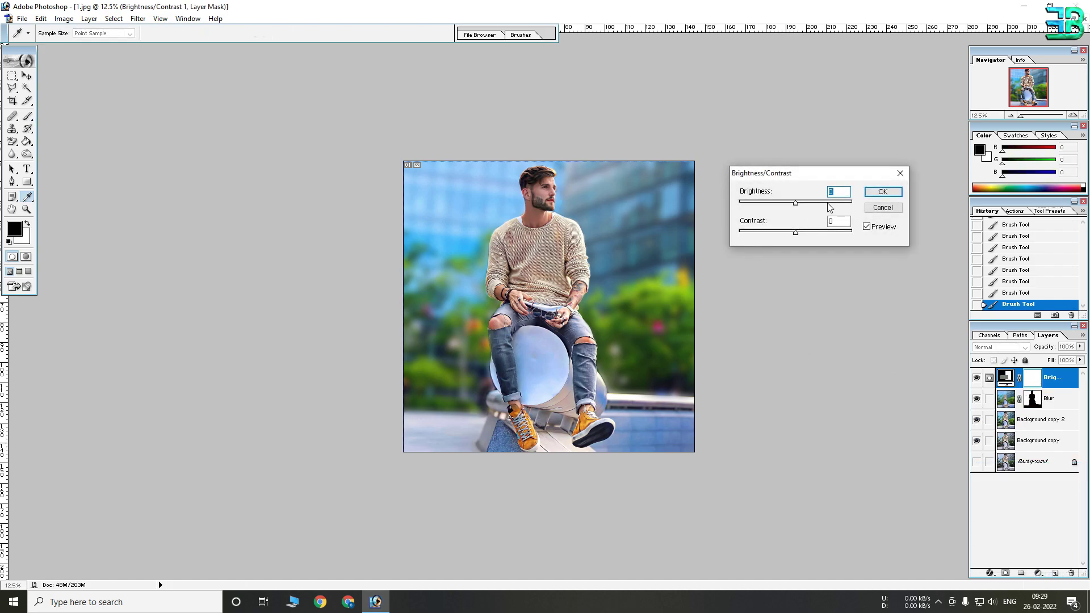
type("10")
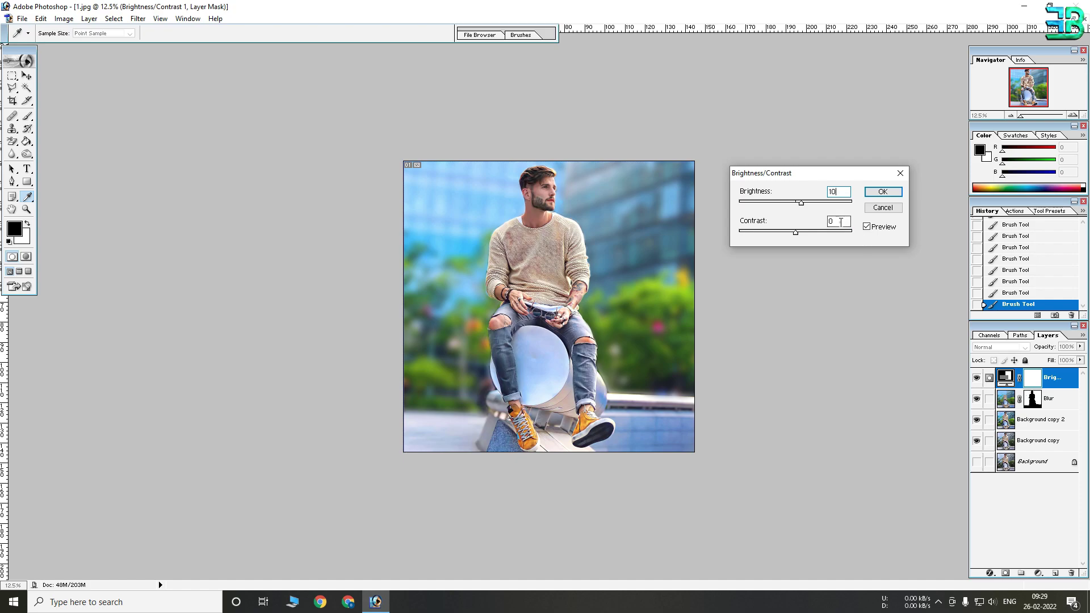
type("10")
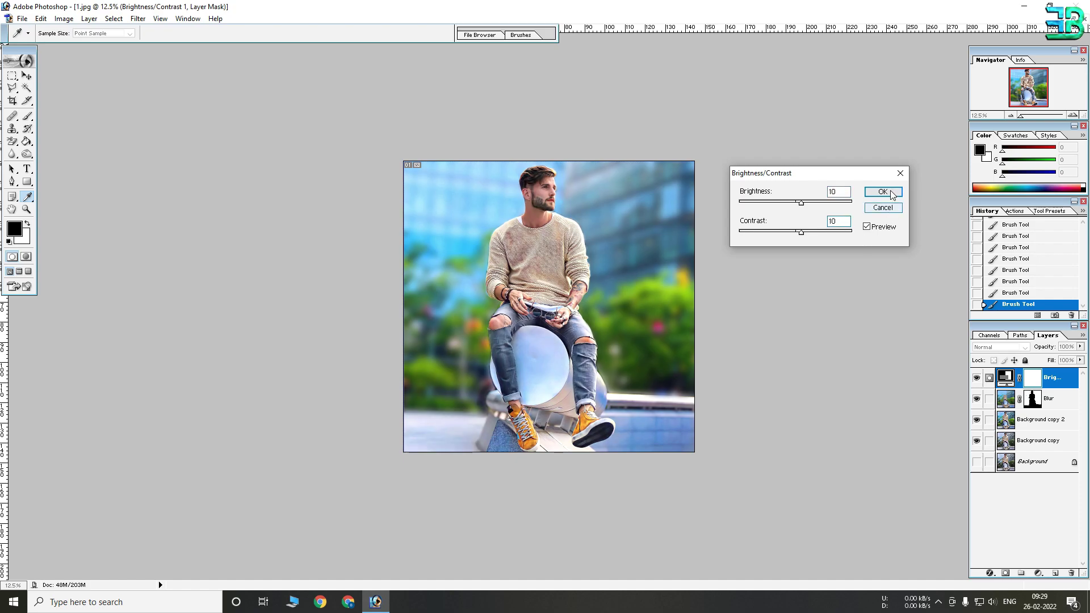
left_click(883, 191)
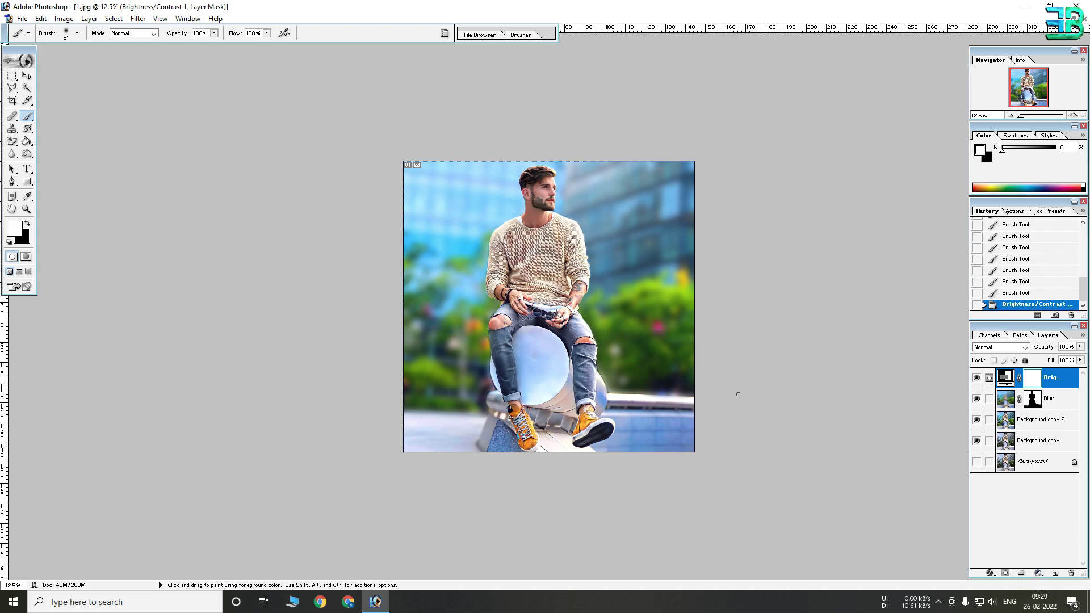
key("ctrl+plus")
key("ctrl+plus")
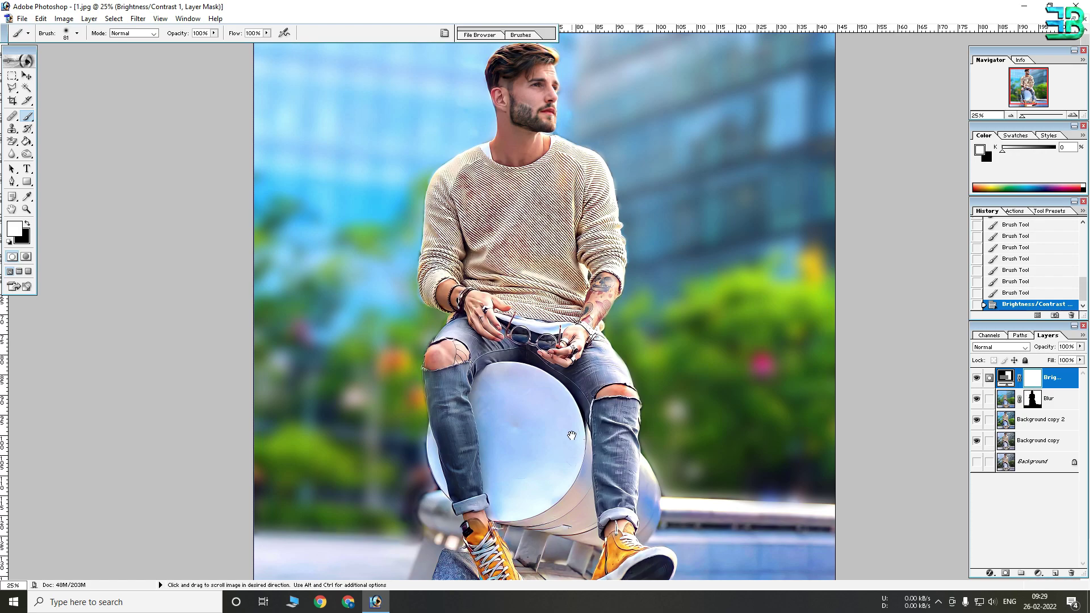
scroll(573, 436, "down", 1)
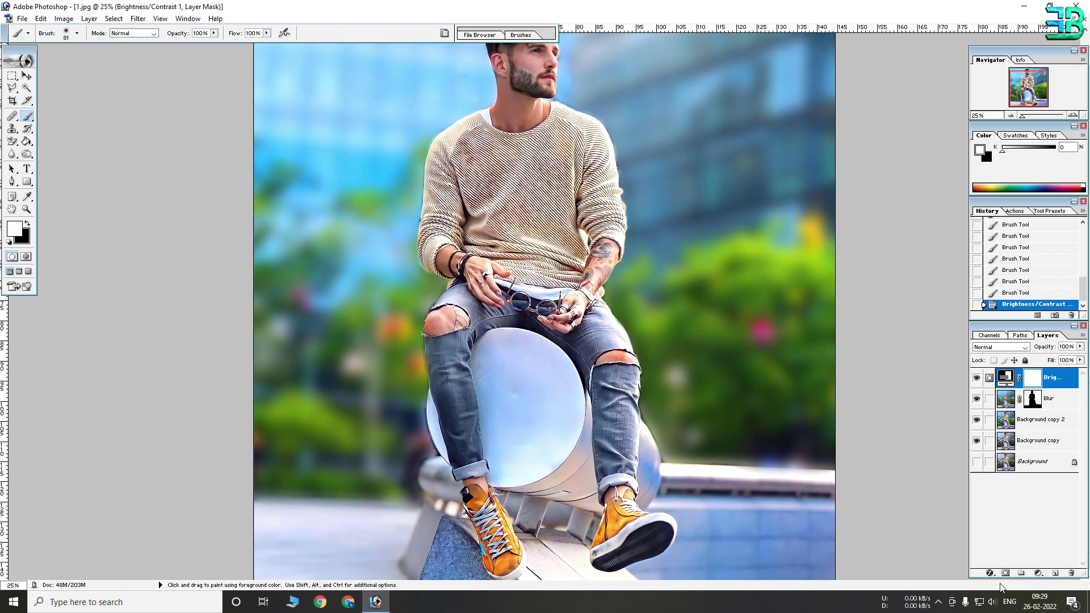
- Add a Selective Color layer setting Cyans to Cyan +100, Magenta +100, Yellow -100
left_click(1044, 573)
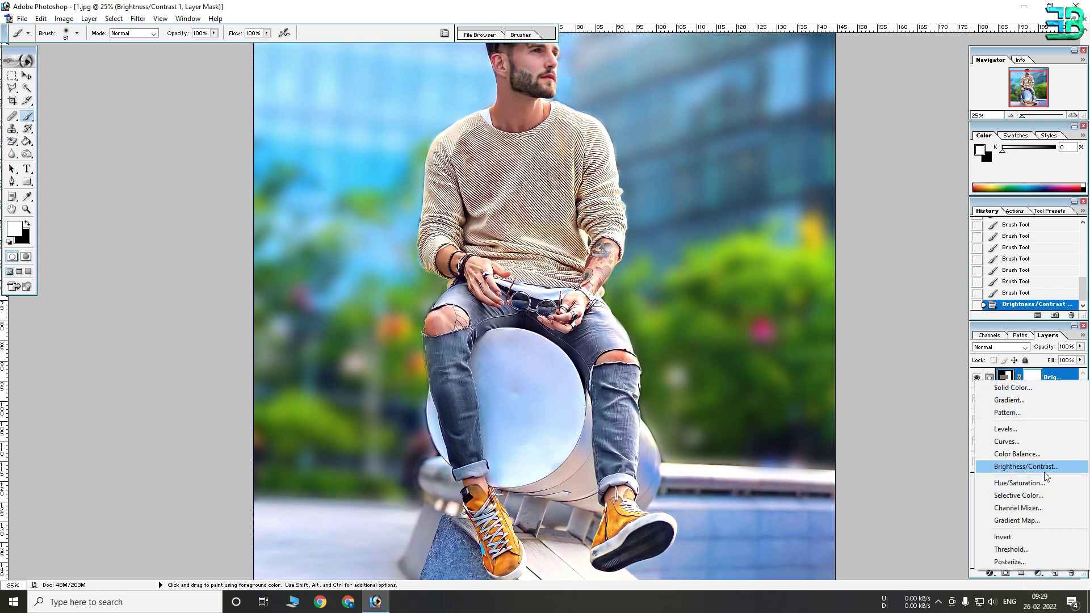
left_click(1022, 496)
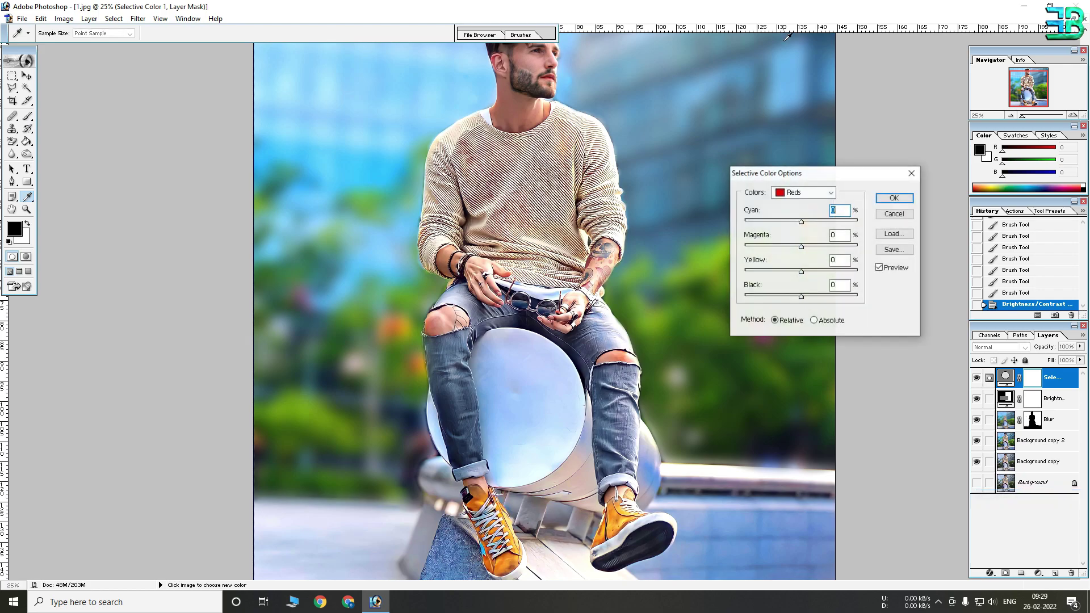
left_click(830, 193)
left_click(816, 231)
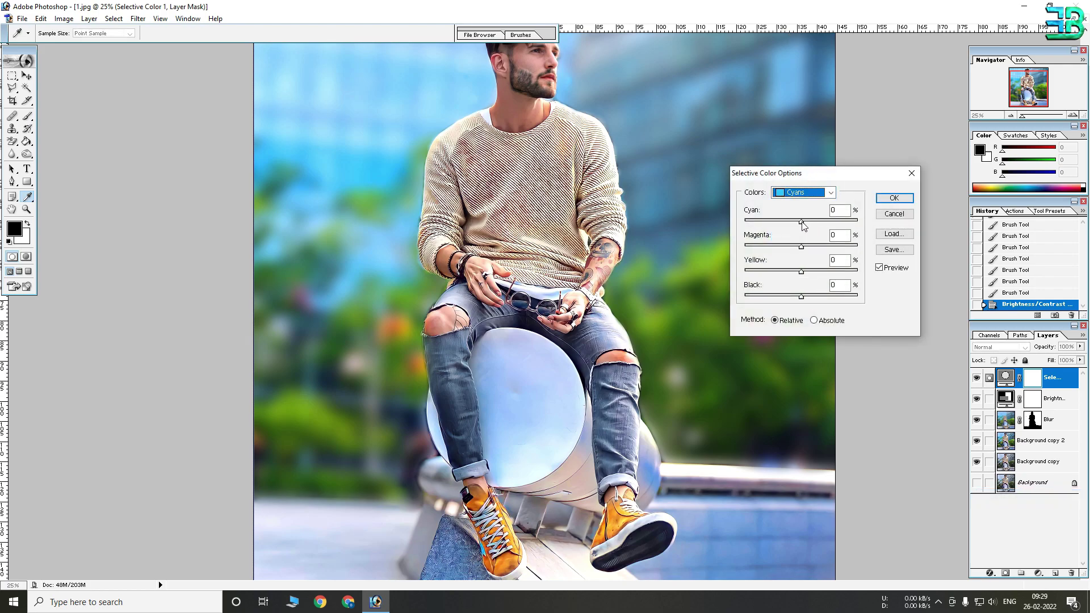
left_click_drag(801, 220, 857, 223)
mouse_move(802, 247)
left_mouse_down()
mouse_move(708, 249)
mouse_move(900, 258)
left_mouse_up()
mouse_move(774, 272)
left_mouse_down()
mouse_move(800, 274)
mouse_move(717, 274)
left_mouse_up()
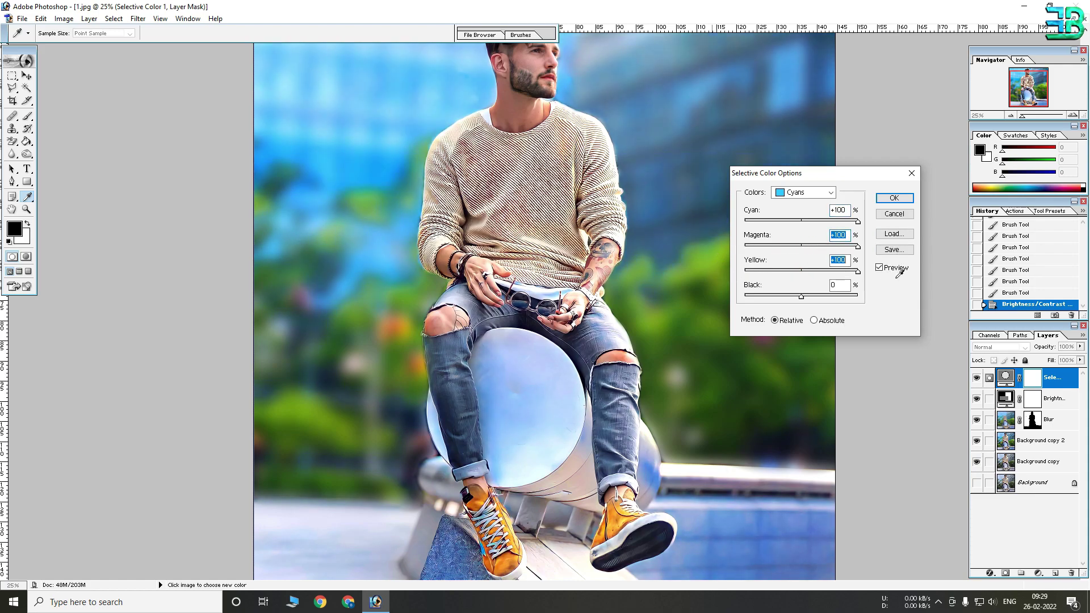
- Set Blues to Cyan +100, Magenta +100, Yellow -100, Black +21 and apply
left_click(792, 193)
left_click(797, 250)
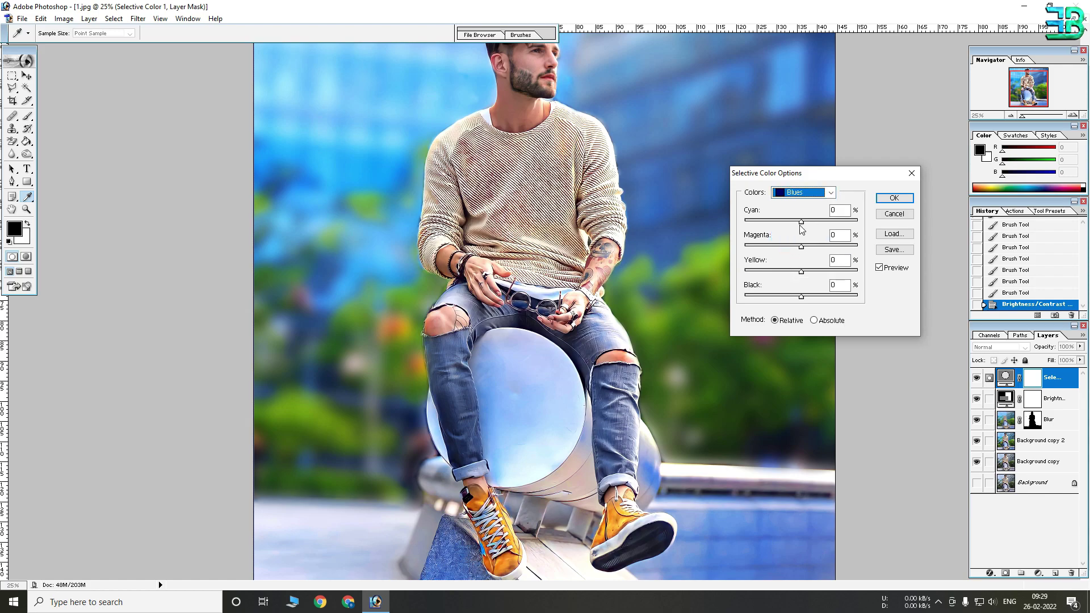
key("ctrl+plus")
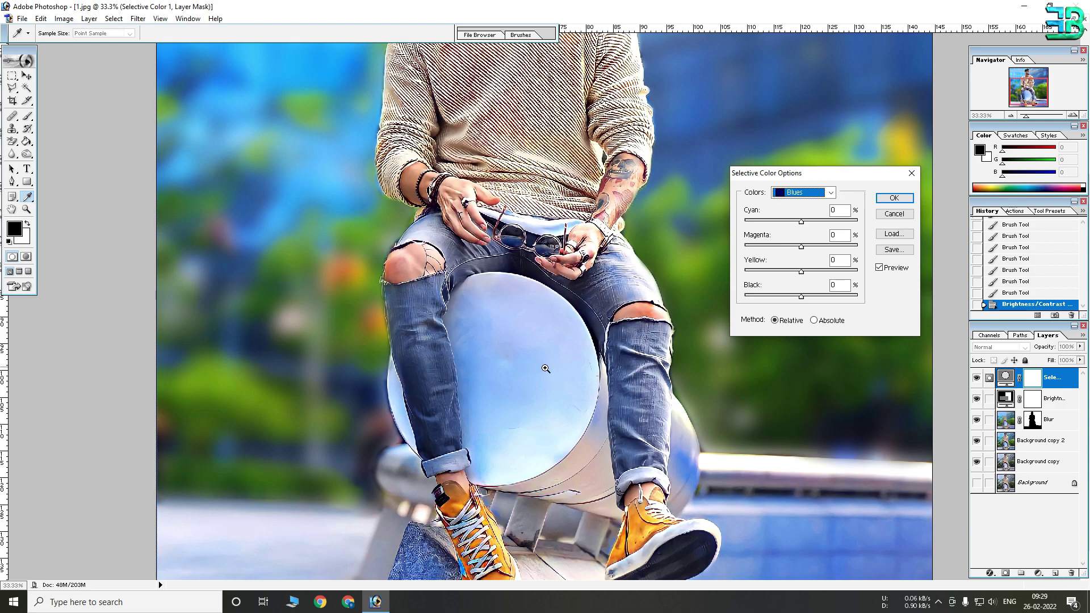
key("ctrl+plus")
left_click_drag(802, 222, 943, 219)
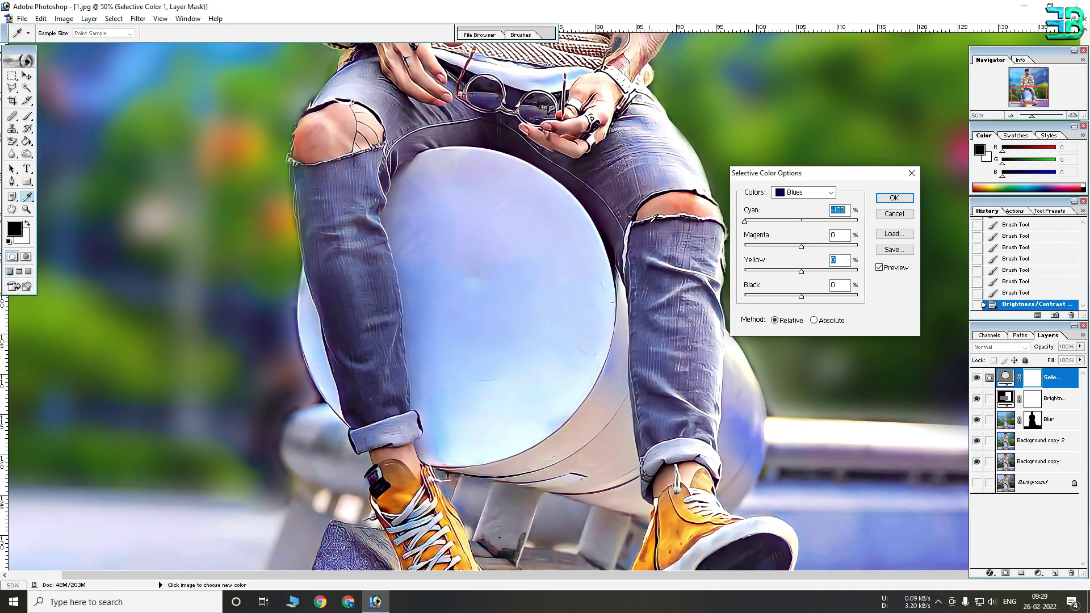
left_click_drag(794, 219, 858, 220)
left_click_drag(803, 248, 849, 248)
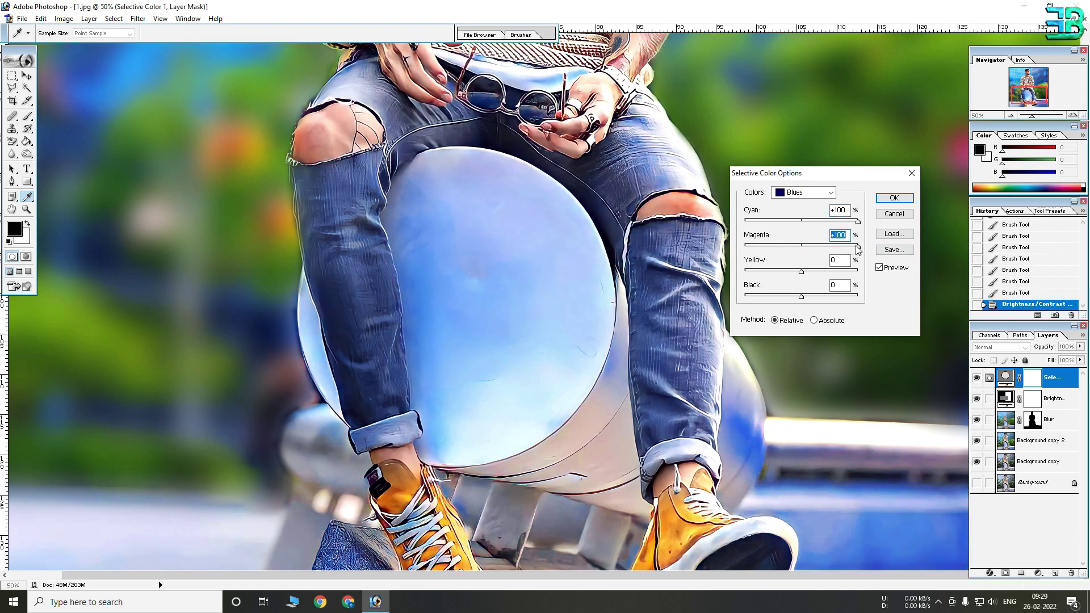
left_click_drag(723, 274, 703, 264)
left_click_drag(811, 294, 812, 295)
left_click(894, 198)
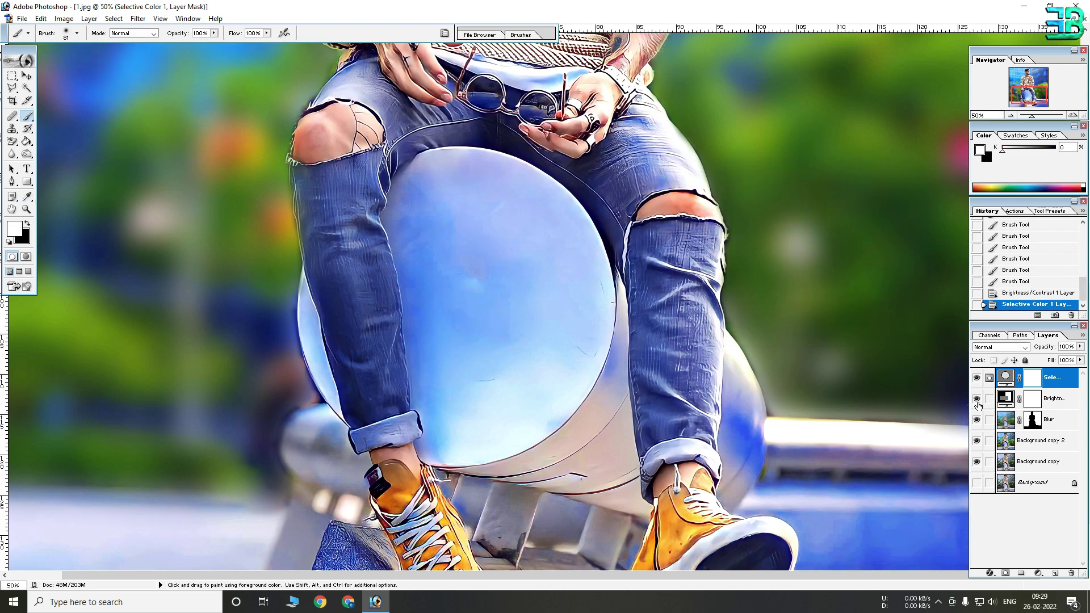
- Invert the Selective Color mask and paint white over both jeans legs
key("ctrl+i")
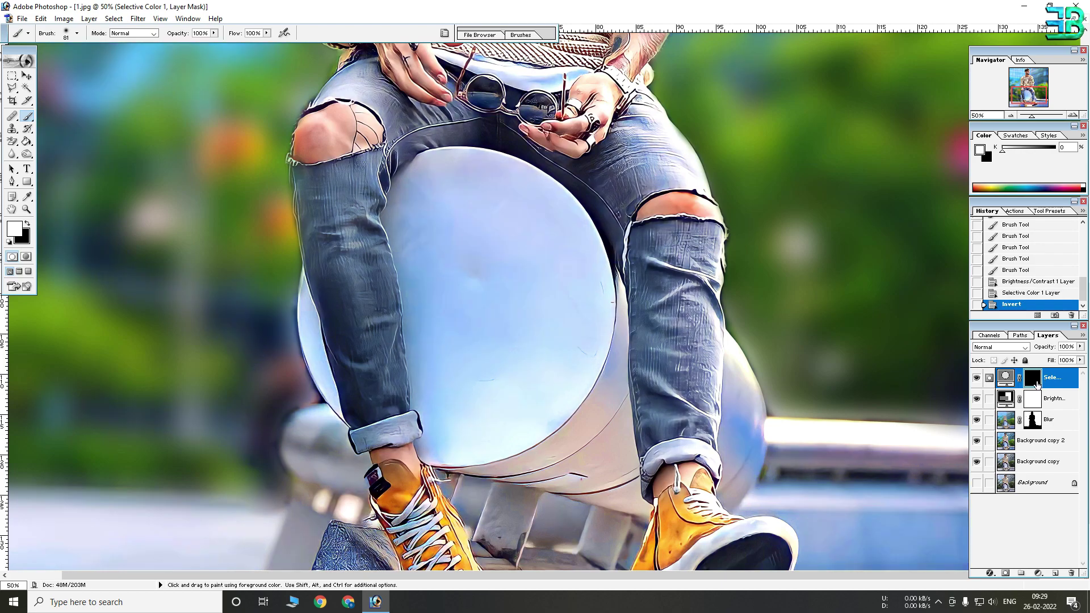
left_click_drag(316, 197, 321, 224)
mouse_move(314, 177)
left_mouse_down()
mouse_move(379, 263)
mouse_move(316, 247)
left_mouse_up()
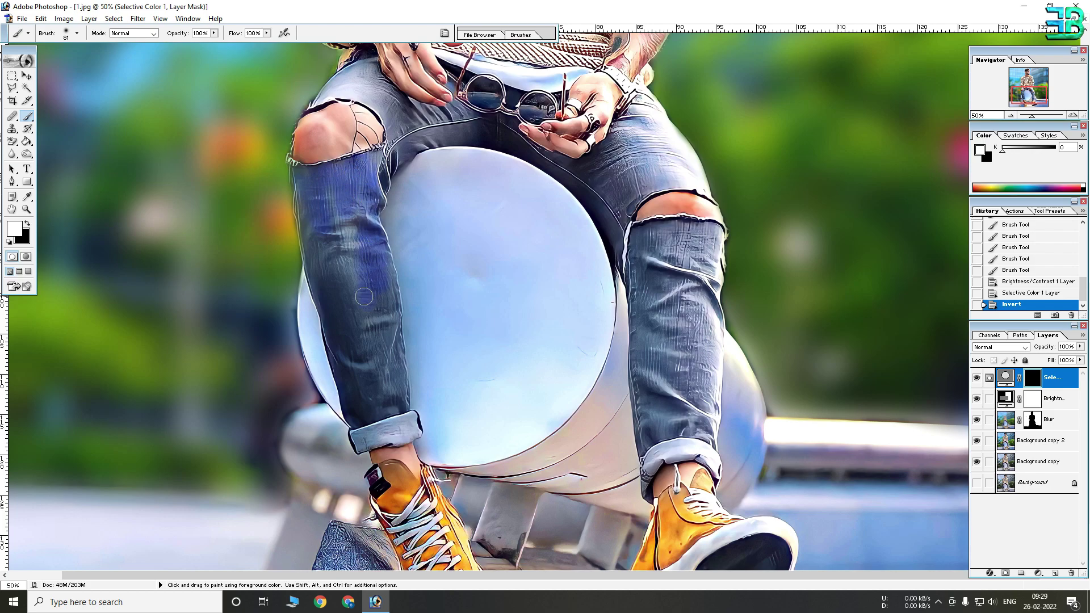
mouse_move(337, 356)
left_mouse_down()
mouse_move(358, 378)
mouse_move(392, 293)
mouse_move(393, 393)
left_mouse_up()
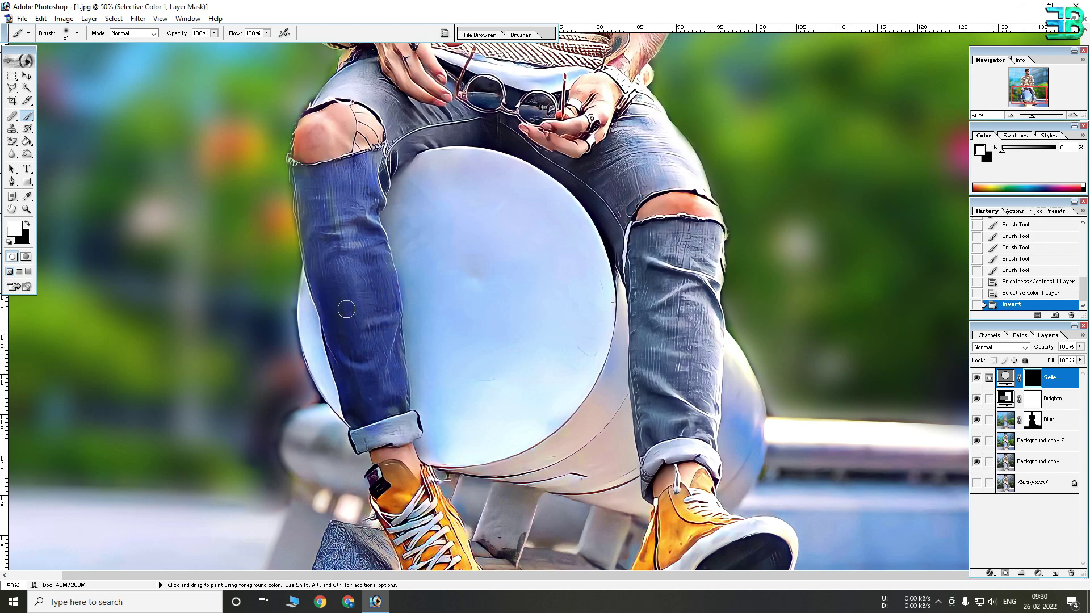
left_click_drag(364, 432, 403, 427)
scroll(397, 398, "up", 3)
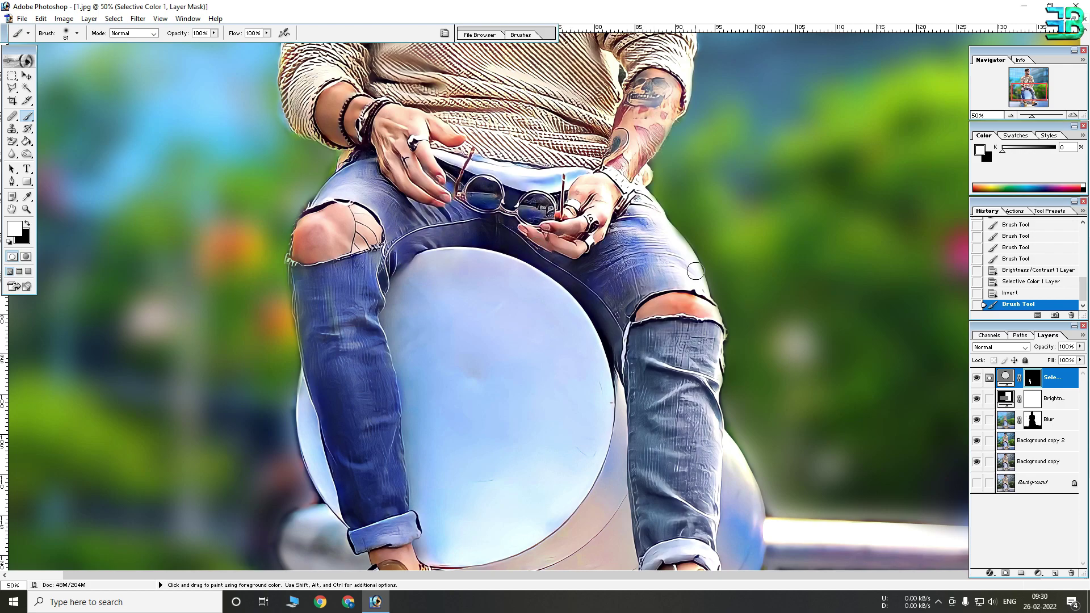
left_click_drag(658, 355, 678, 495)
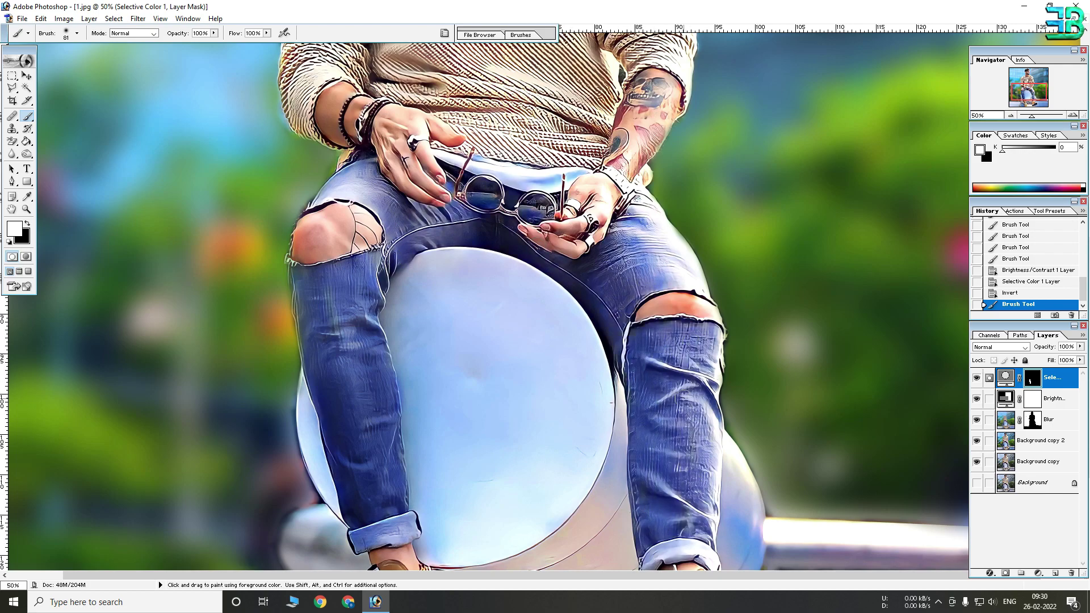
key("ctrl+minus")
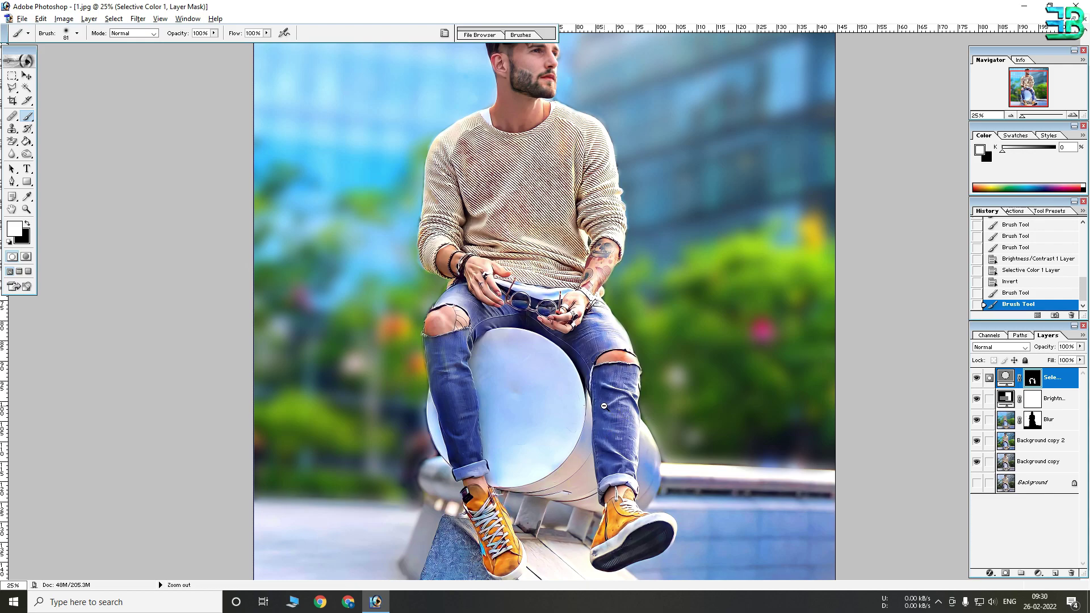
key("ctrl+minus")
key("ctrl+plus")
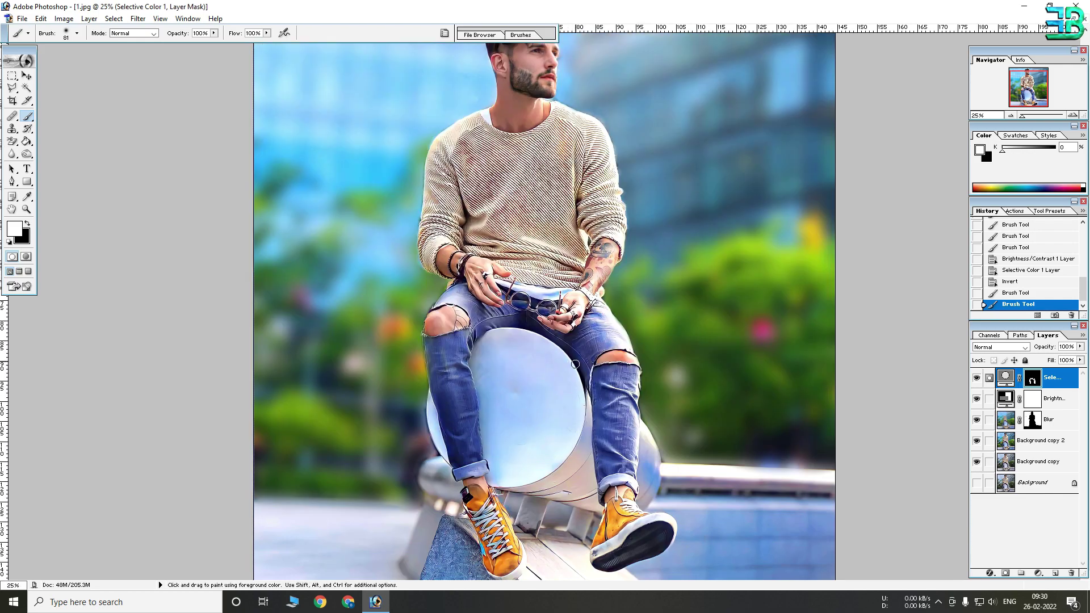
left_click(1038, 573)
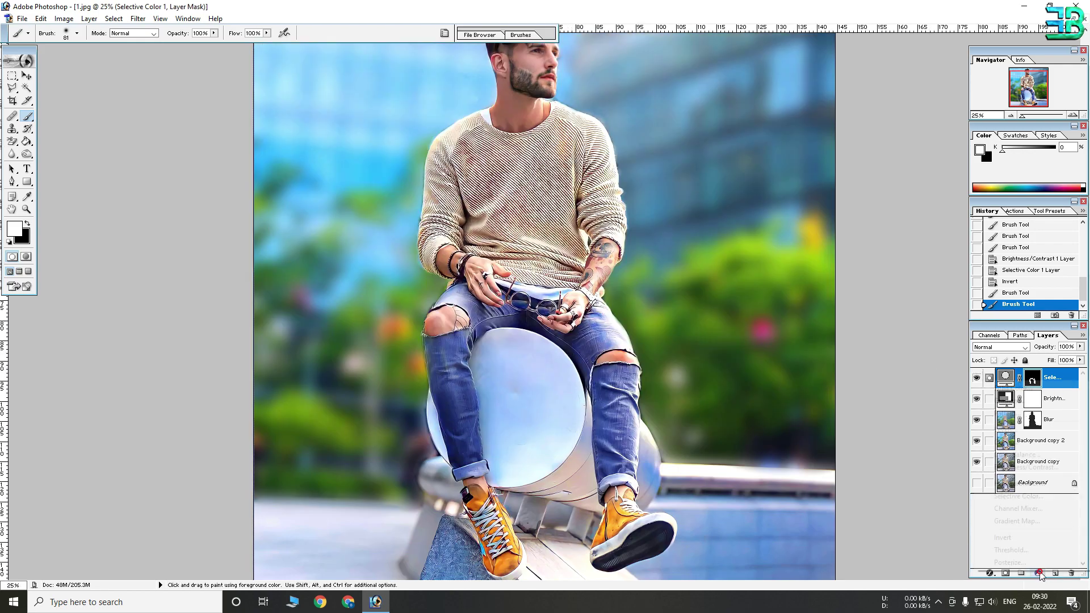
- Add a Hue/Saturation layer clipped to the Selective Color layer, slightly raising saturation
left_click(1019, 483)
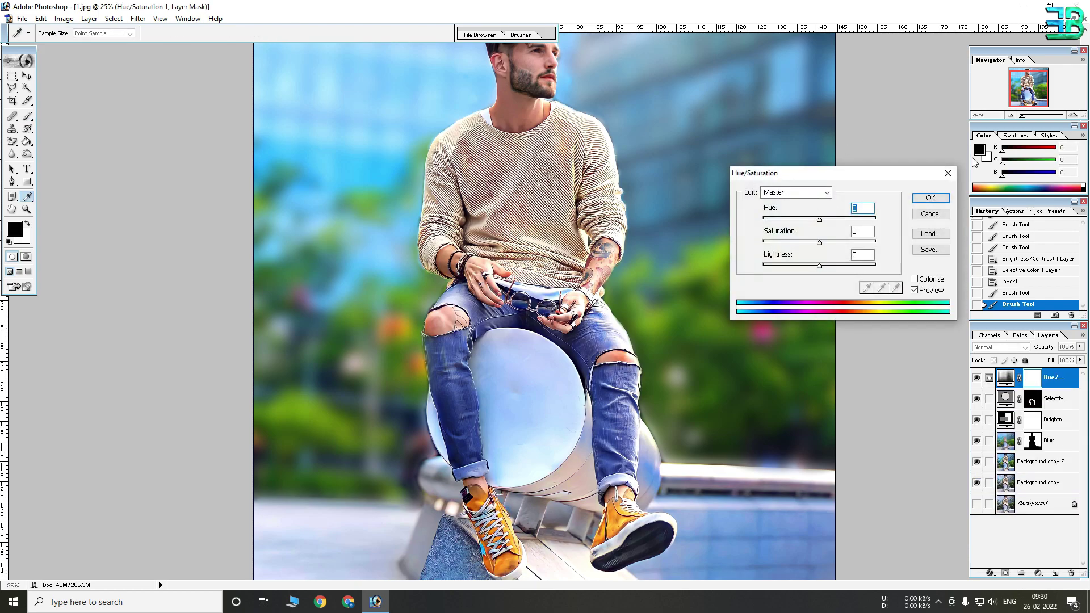
left_click(933, 203)
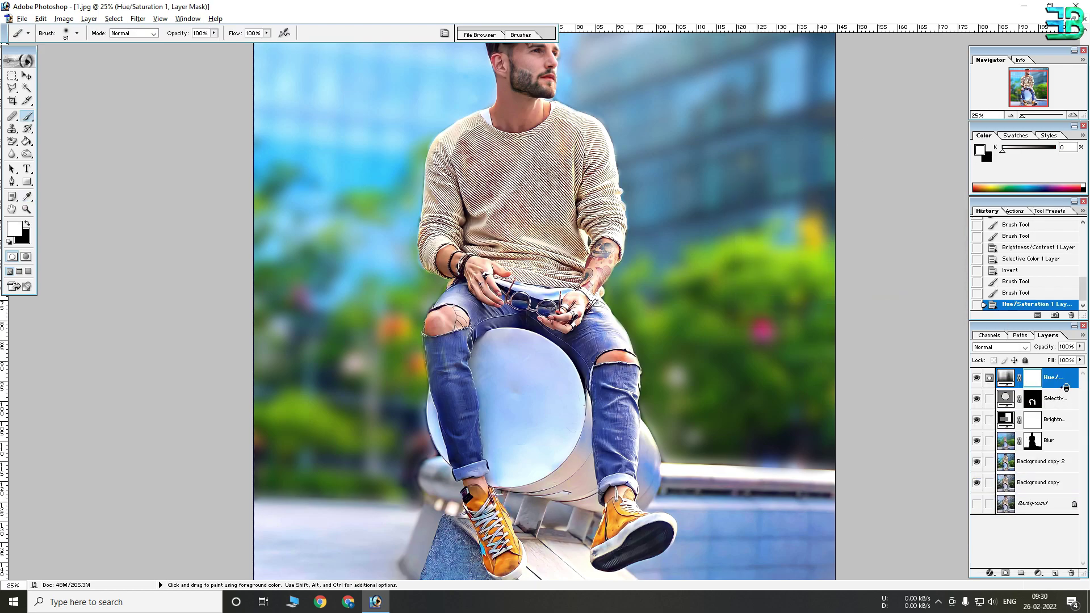
left_click(1066, 388, "alt")
double_click(1020, 378)
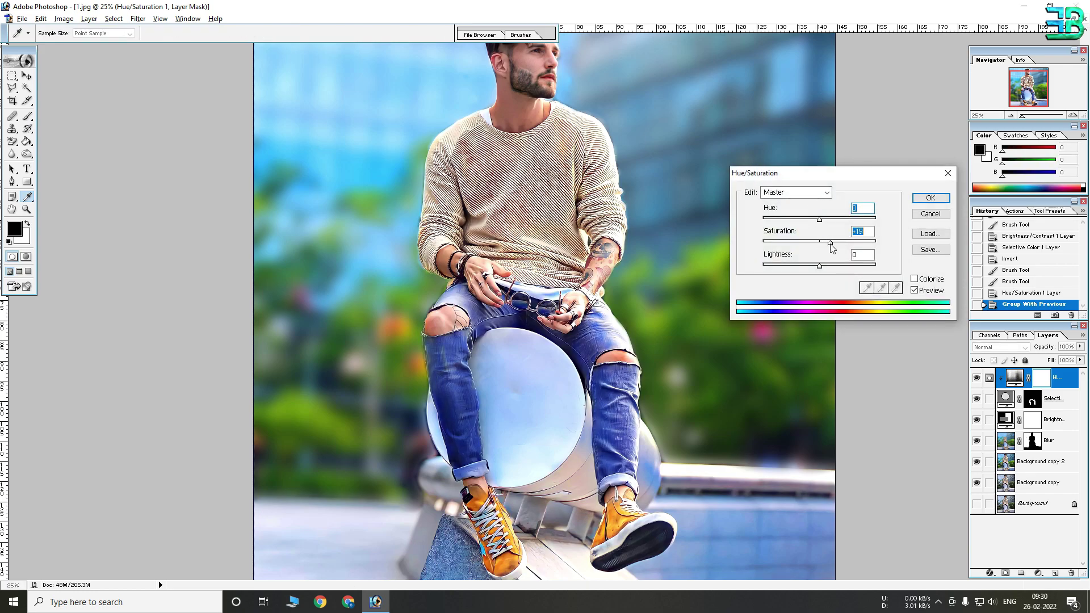
left_click(931, 198)
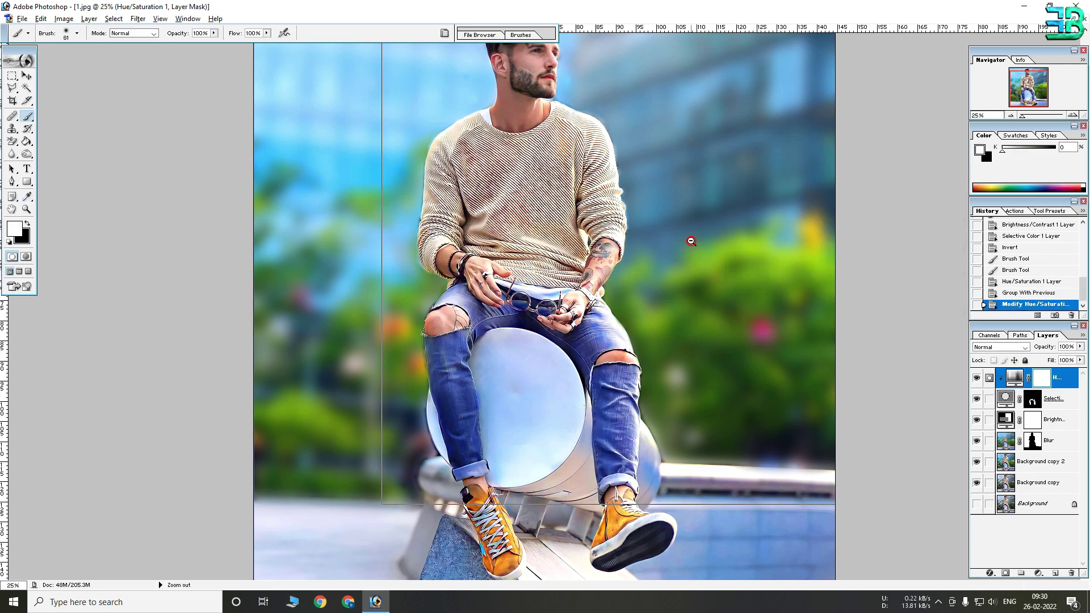
- Zoom in to inspect the man's face and neck, then zoom back out
key("b")
key("ctrl+minus")
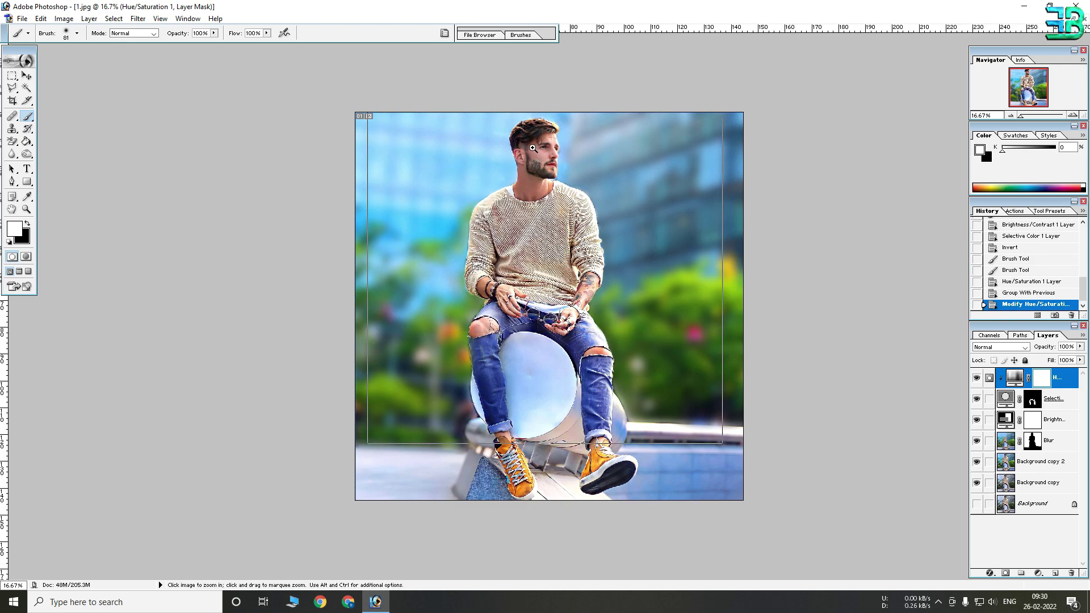
key("ctrl+plus")
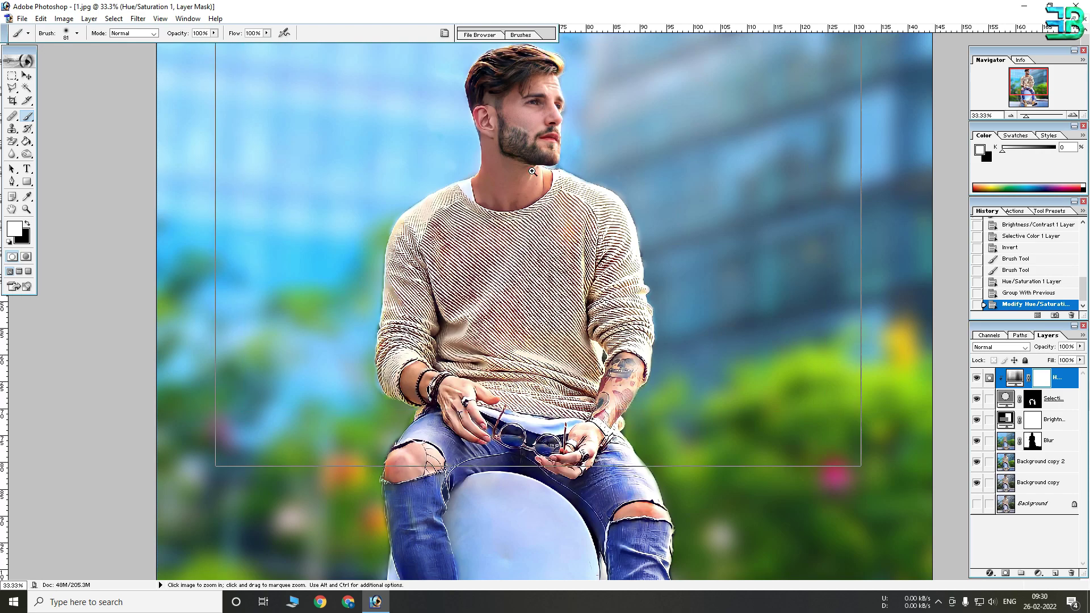
left_click(536, 173, "ctrl")
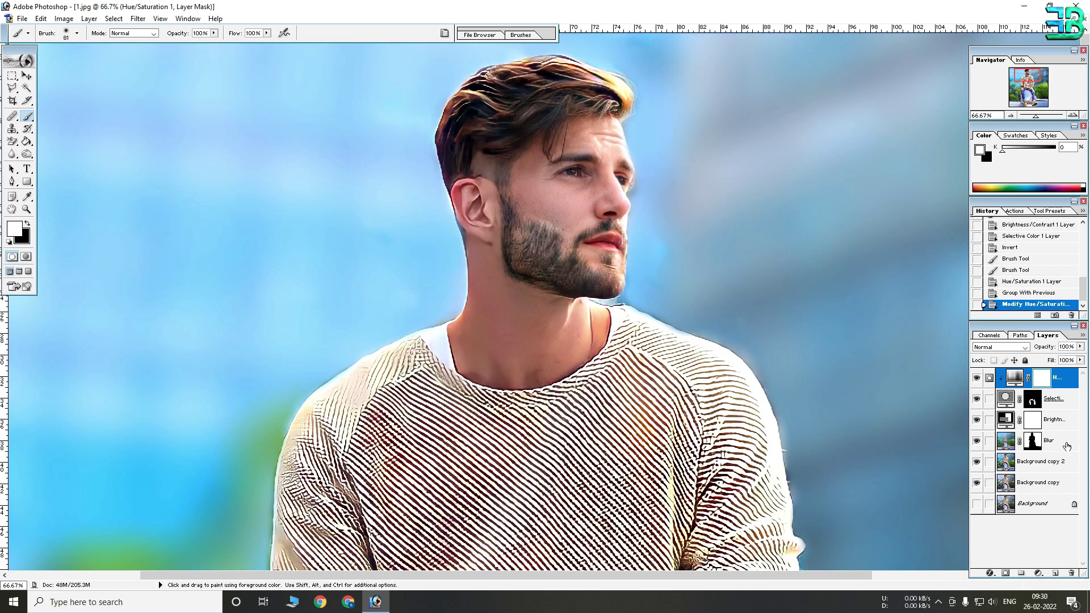
key("ctrl+minus")
key("ctrl+minus")
key("ctrl+minus")
key("ctrl+minus")
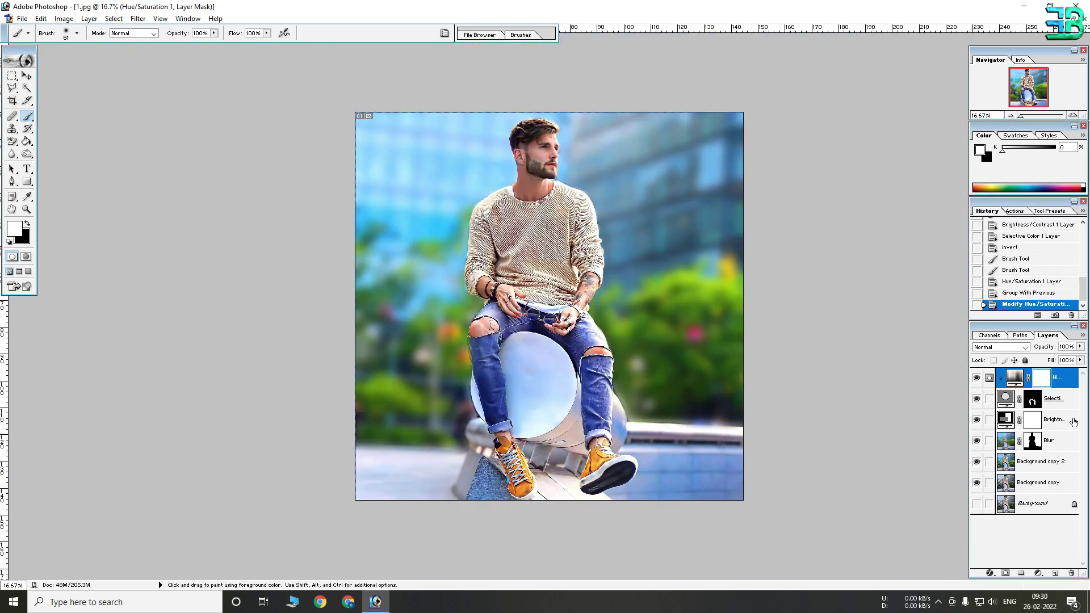
- Merge Blur, Brightness/Contrast, Selective Color and Hue/Saturation down into Background copy 2
left_click(1058, 447)
left_click(977, 441)
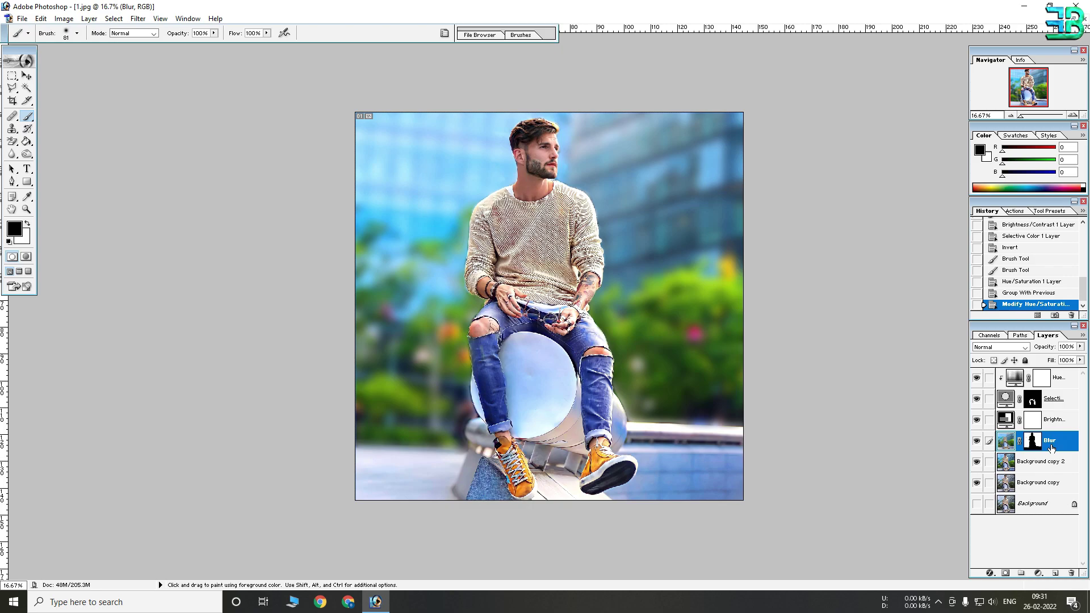
key("ctrl+e")
left_click(1052, 422)
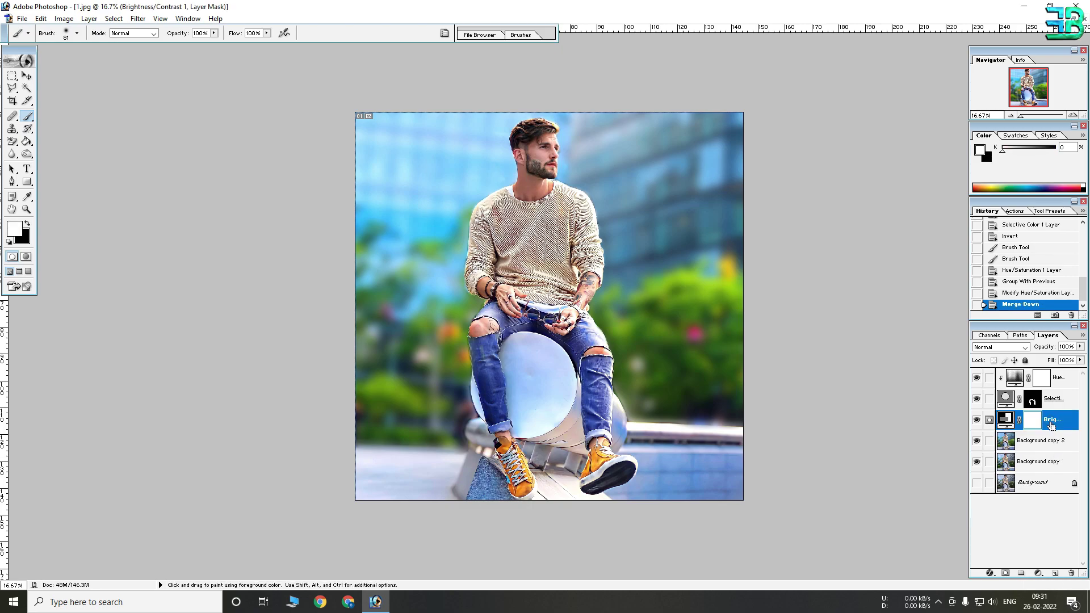
key("ctrl+e")
left_click(1062, 399)
key("ctrl+e")
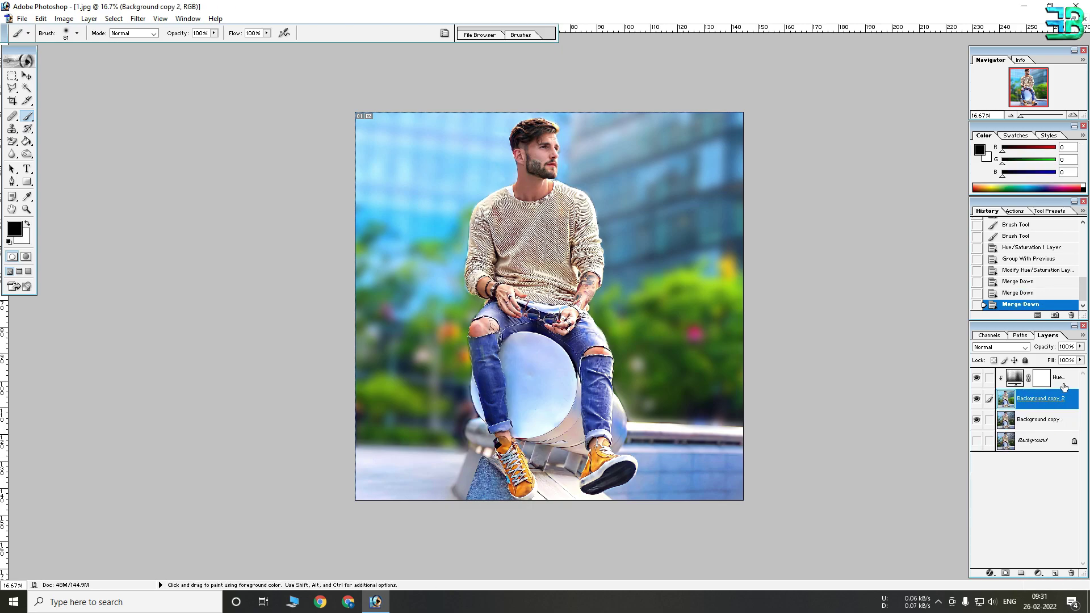
left_click(1063, 387)
key("ctrl+e")
- Compare the edit with the original, zoom into the upper body, and duplicate the merged layer
left_click(977, 379)
left_click(977, 379)
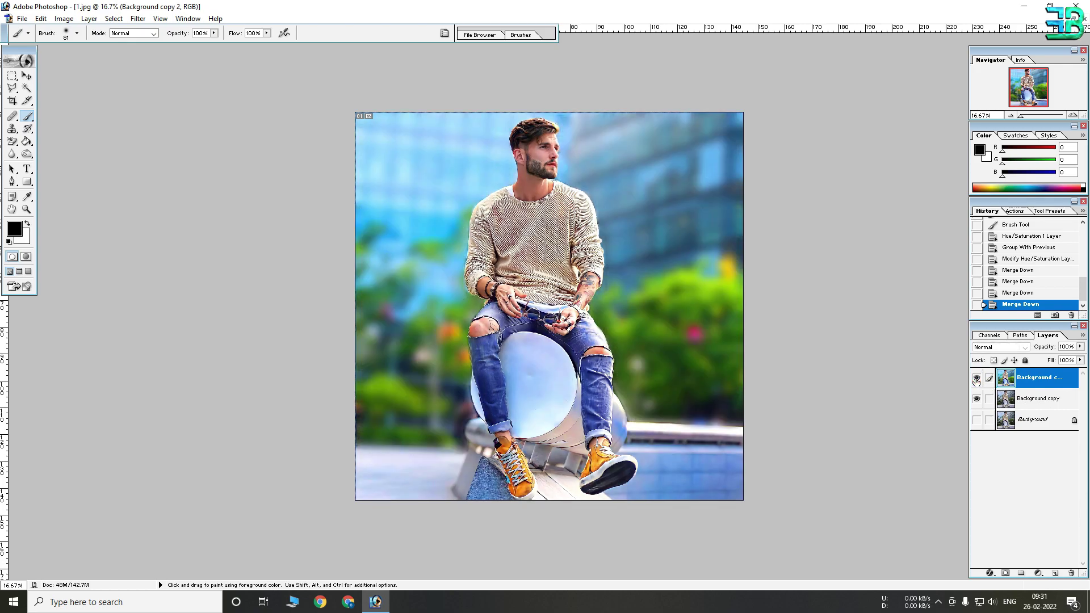
left_click(977, 379)
left_click(977, 379)
key("ctrl+space")
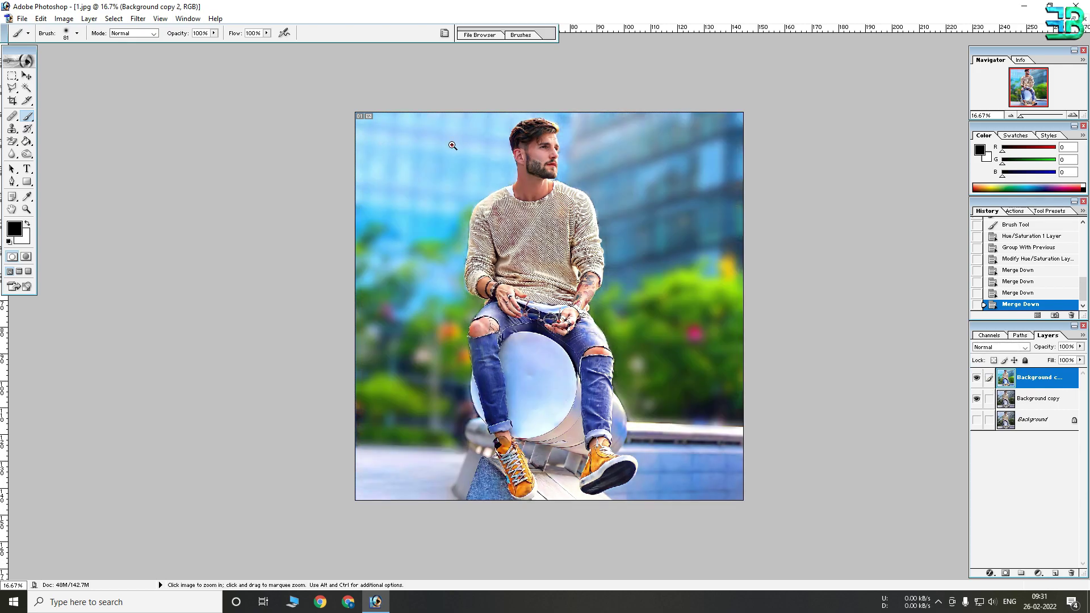
left_click(452, 146)
left_click(488, 188)
left_click(528, 216)
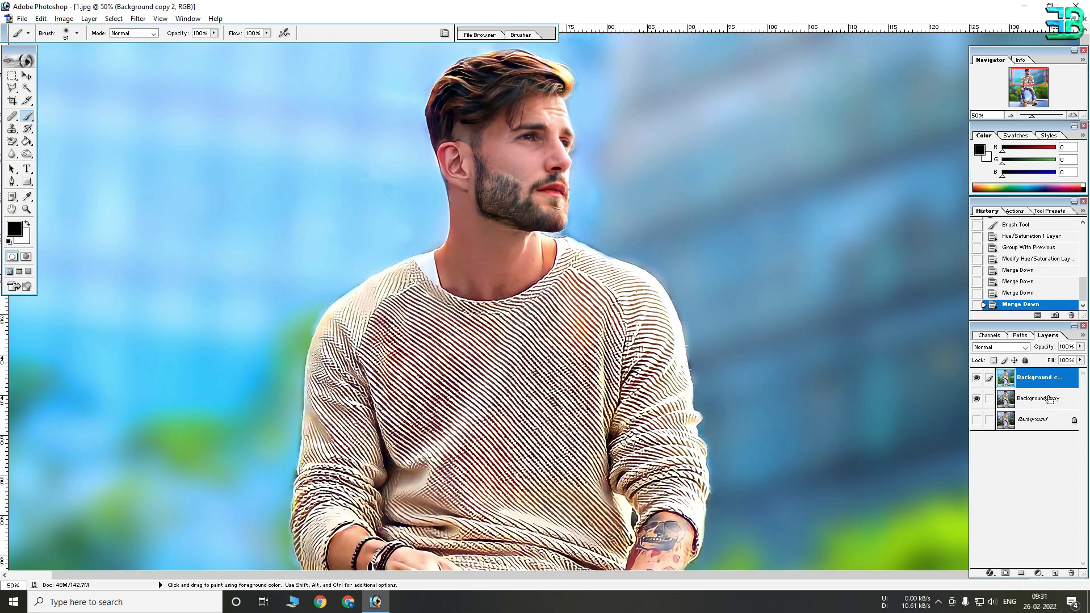
key("ctrl+j")
- Add a Hue/Saturation layer with Reds saturation -31 and invert its mask
left_click(1038, 574)
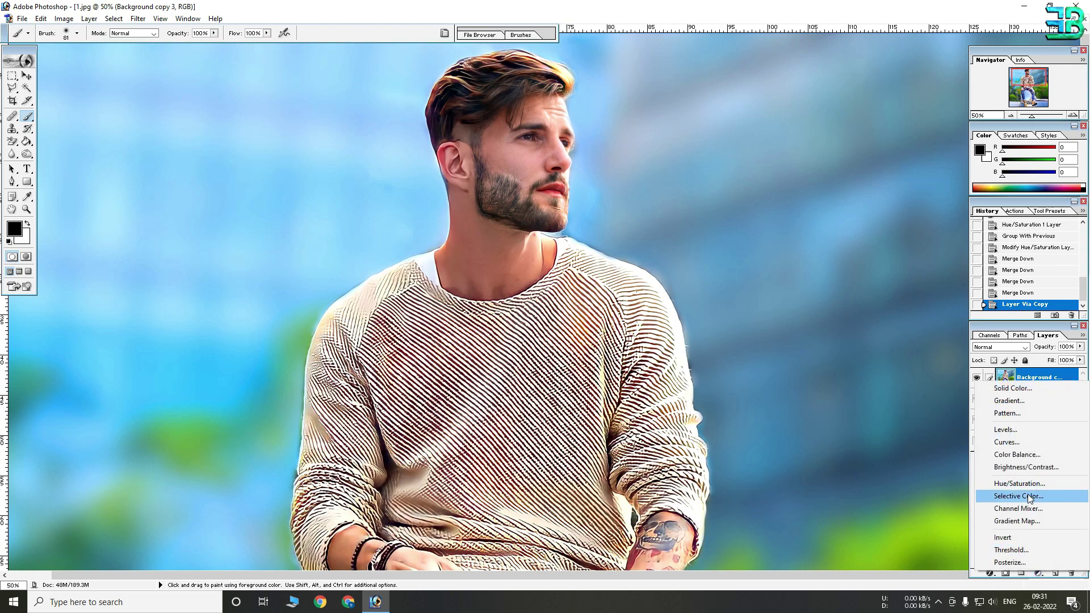
left_click(1025, 484)
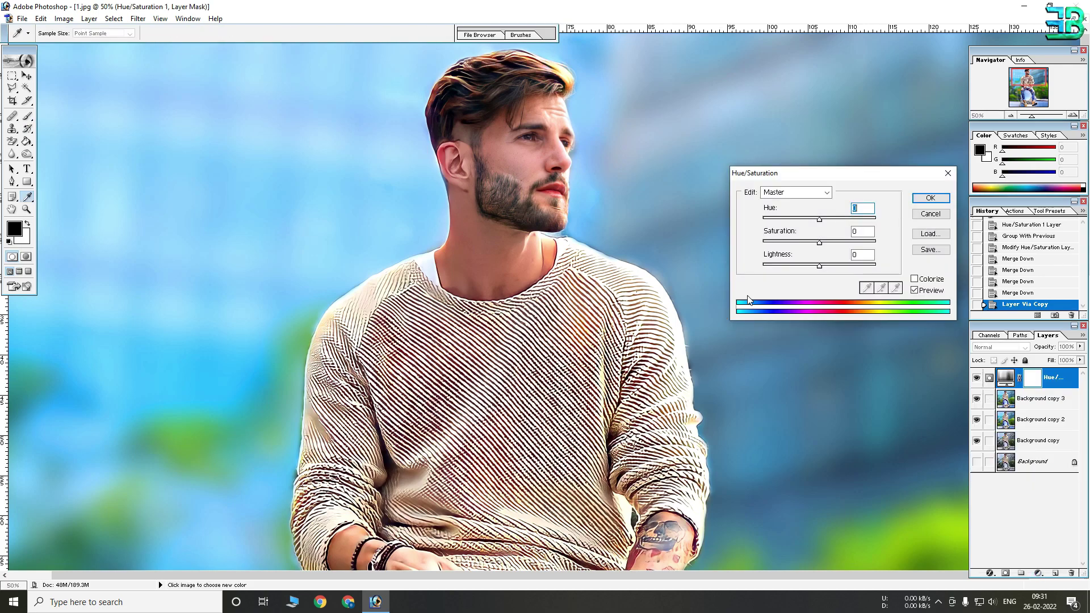
left_click(804, 197)
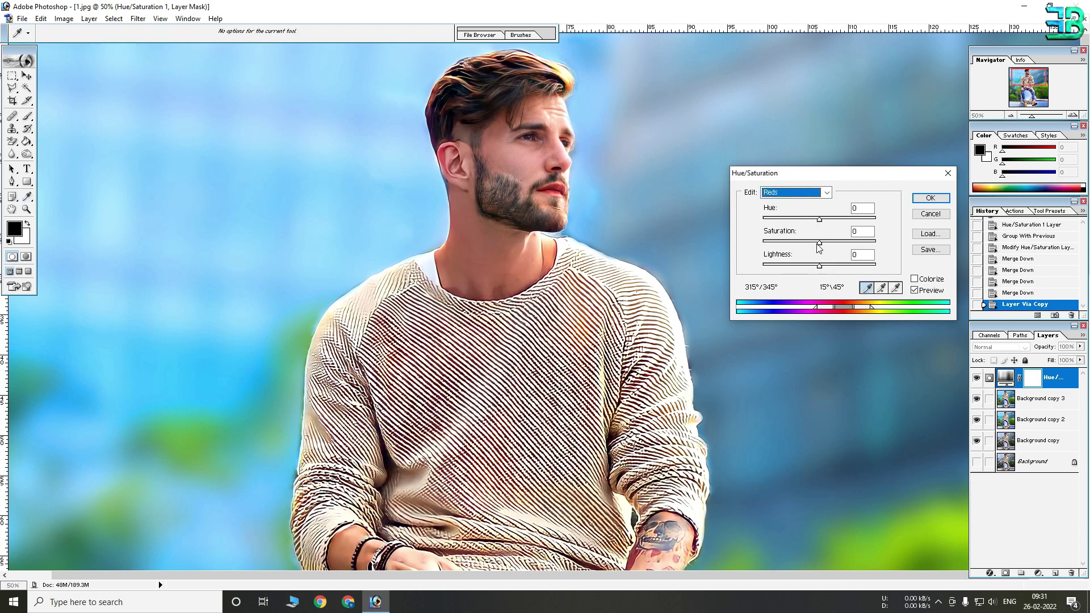
left_click_drag(820, 243, 802, 242)
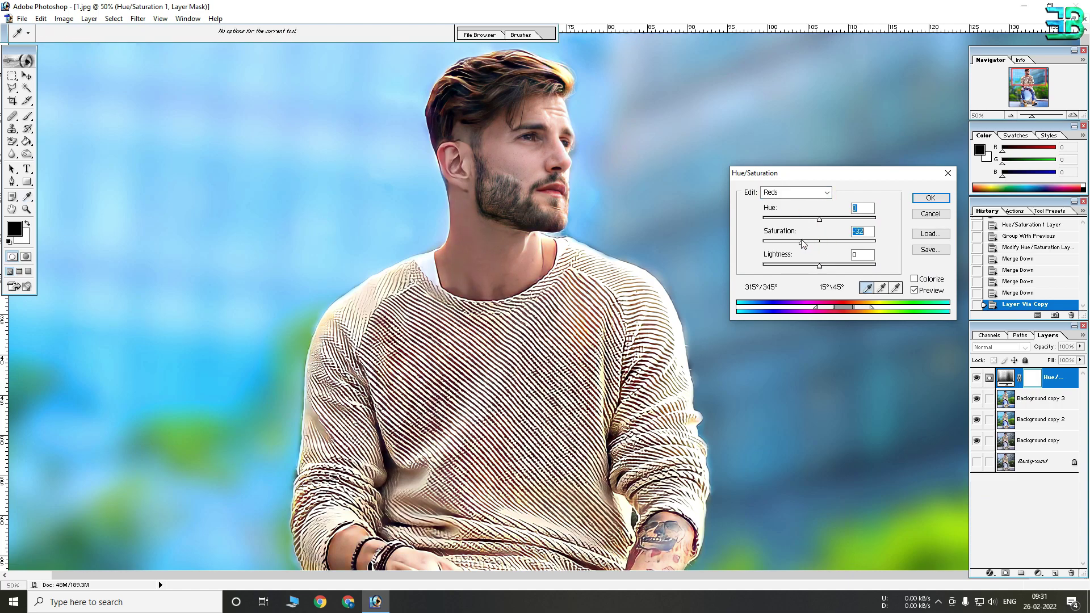
left_click(931, 197)
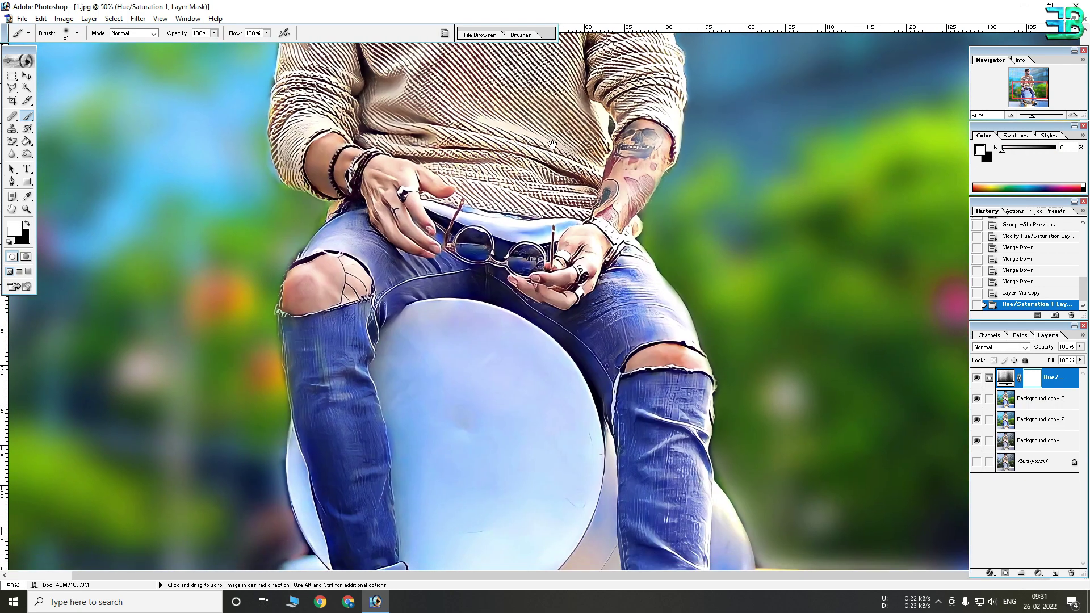
left_click_drag(393, 247, 641, 467)
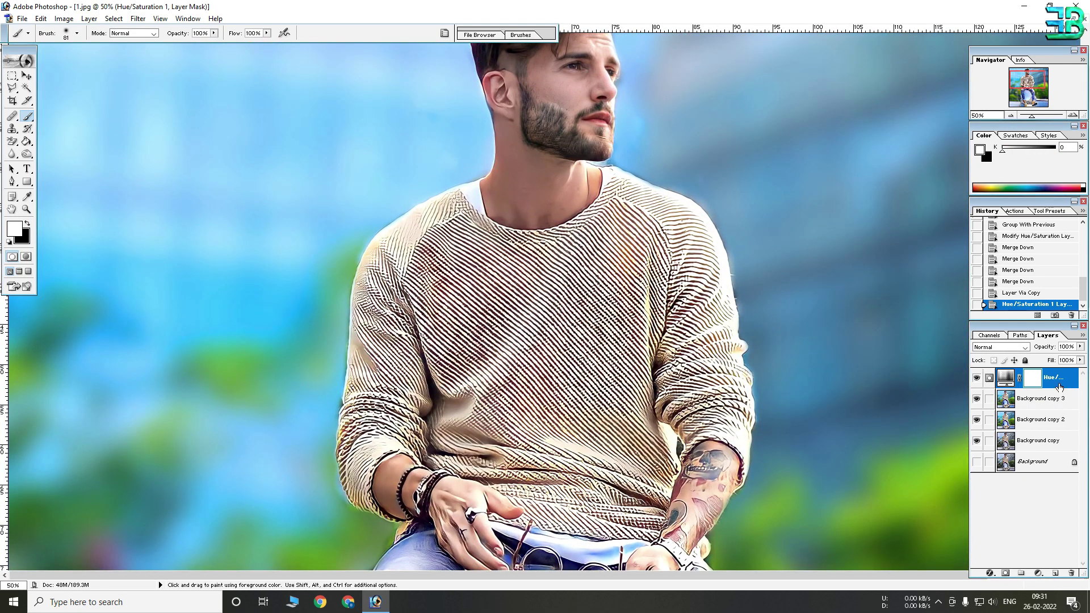
key("ctrl+i")
scroll(526, 154, "up", 3)
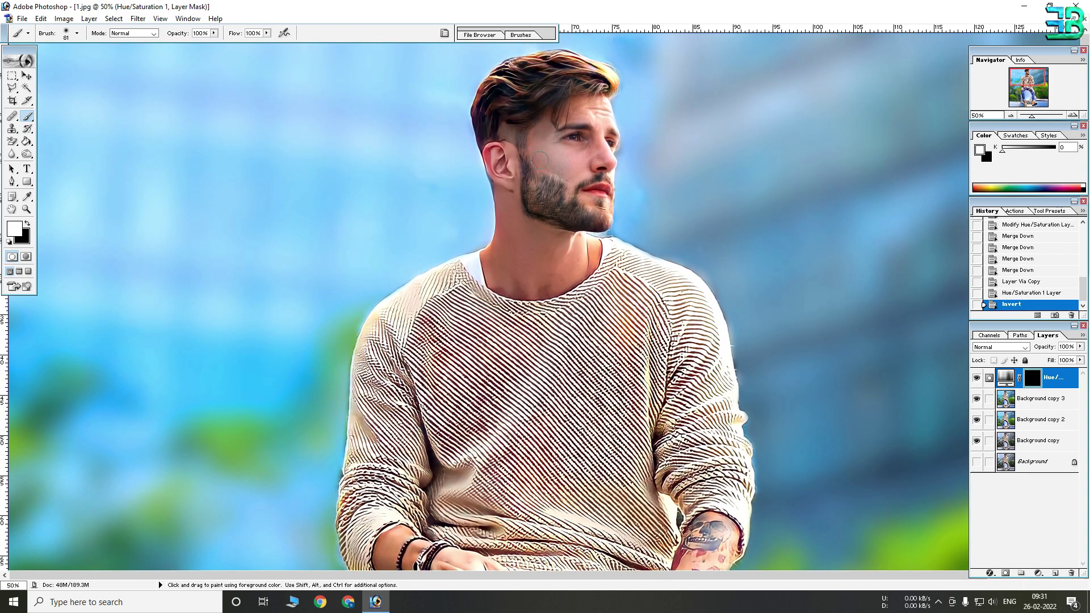
- With a 161 px brush, paint the reds reduction over the sweater and upper body
left_click(542, 165)
right_click(558, 171)
double_click(663, 175)
type("161")
key("Return")
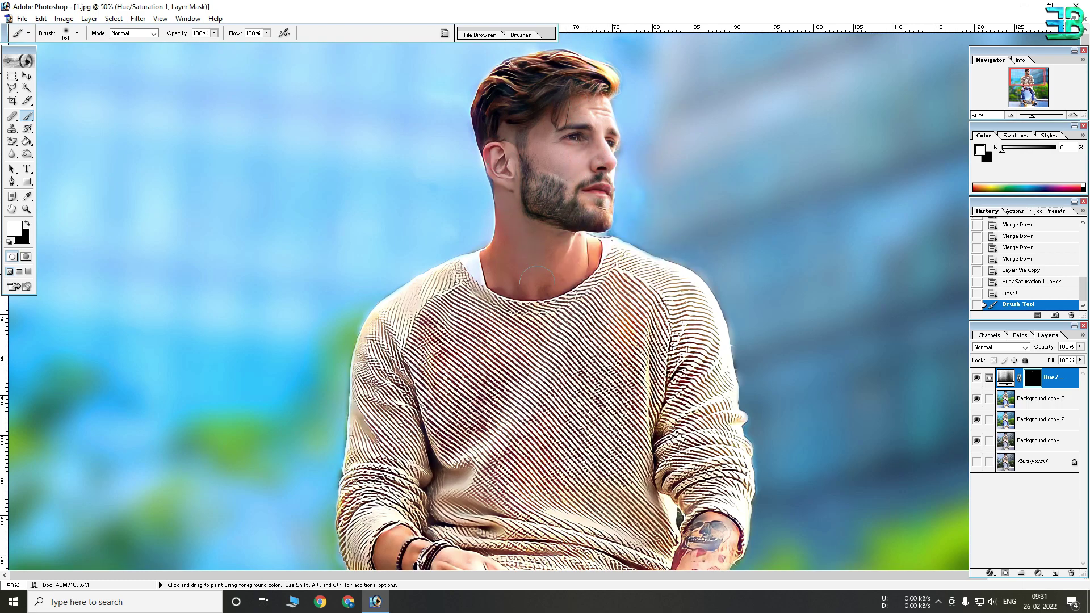
left_click_drag(517, 301, 562, 110)
left_click_drag(559, 202, 527, 36)
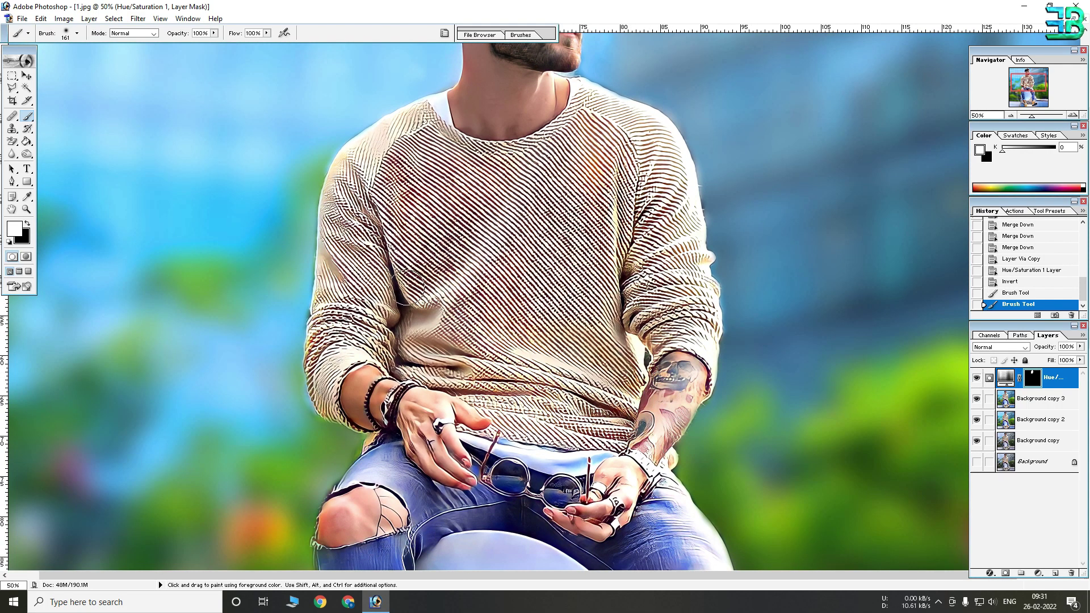
- Paint it onto the jeans and both shoes, then merge into Background copy 3
left_click(532, 458)
left_click_drag(526, 427, 467, 114)
left_click(628, 292)
left_click_drag(628, 292, 669, 275)
scroll(669, 275, "down", 2)
scroll(669, 275, "down", 3)
left_click(644, 403)
left_click(357, 385)
scroll(400, 237, "up", 10)
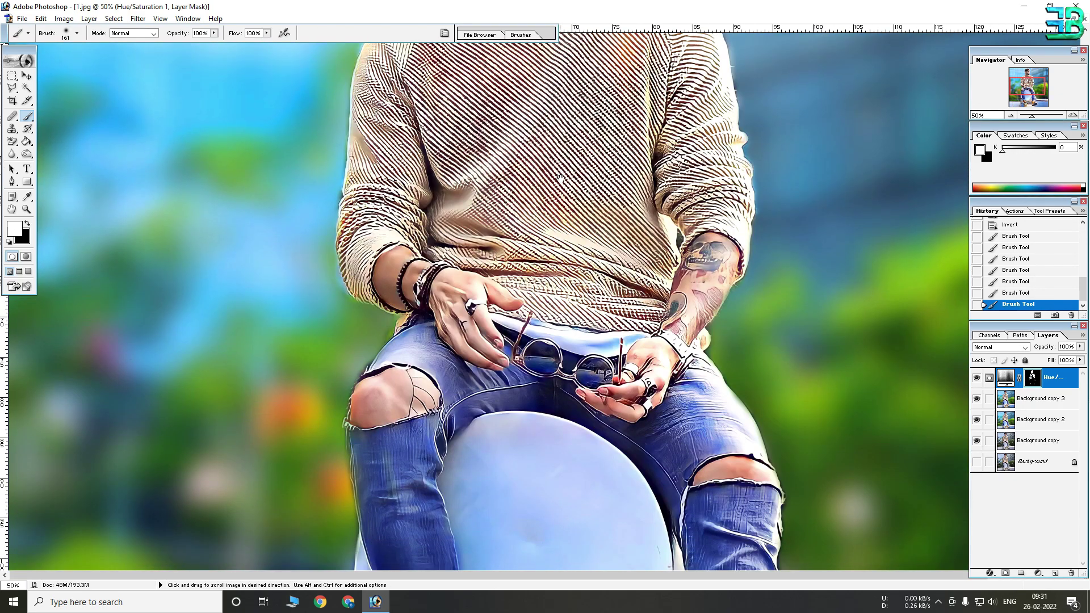
scroll(399, 236, "up", 5)
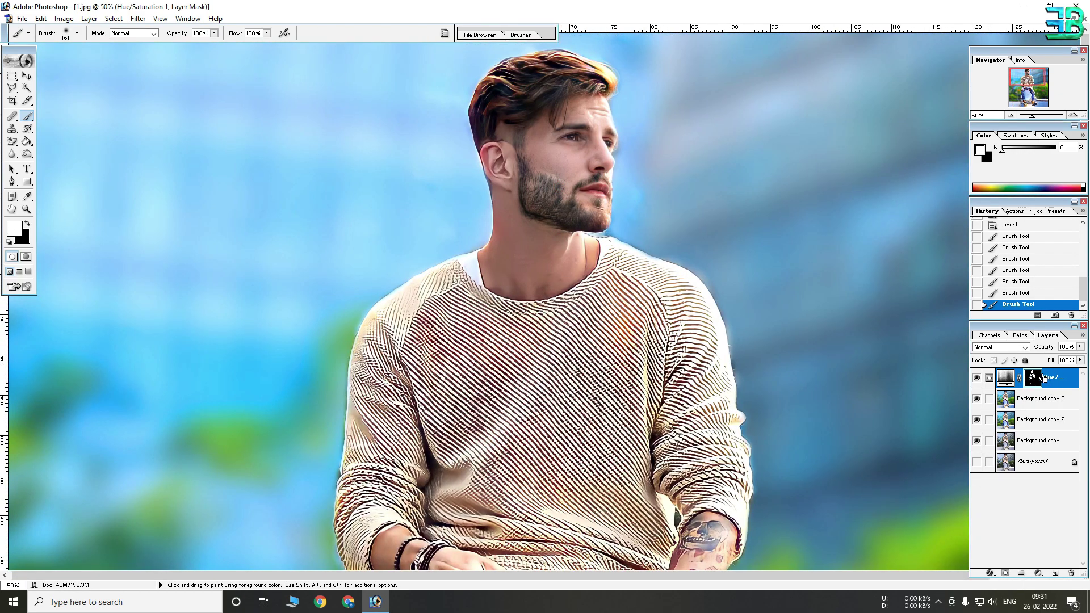
key("ctrl+e")
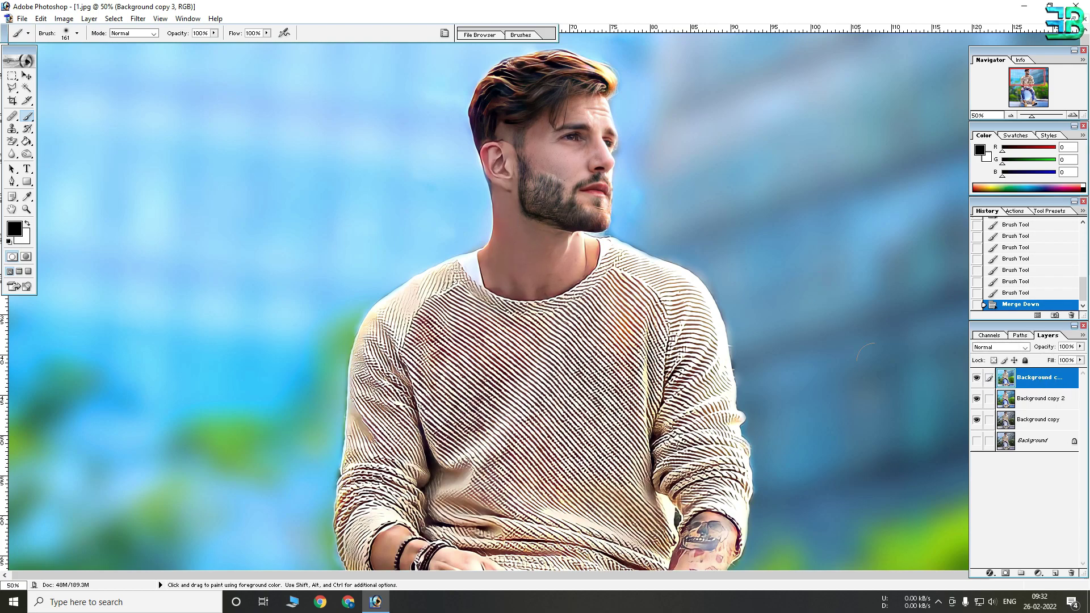
- Apply a 5-pixel Gaussian Blur to Background copy 3 and add a layer mask
left_click(137, 18)
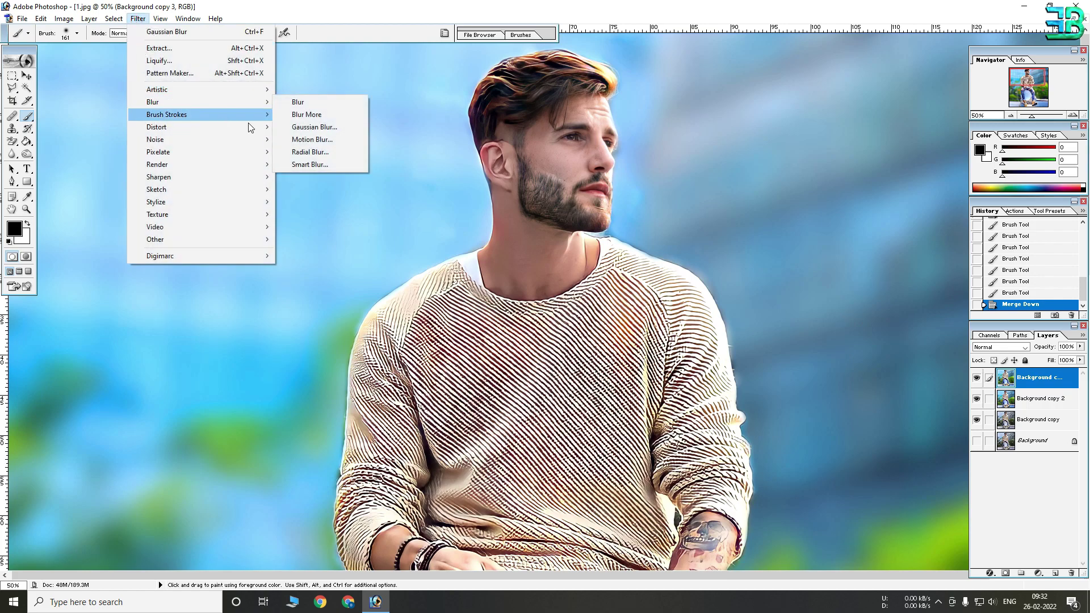
left_click(311, 127)
left_click(567, 185)
key("ctrl+plus")
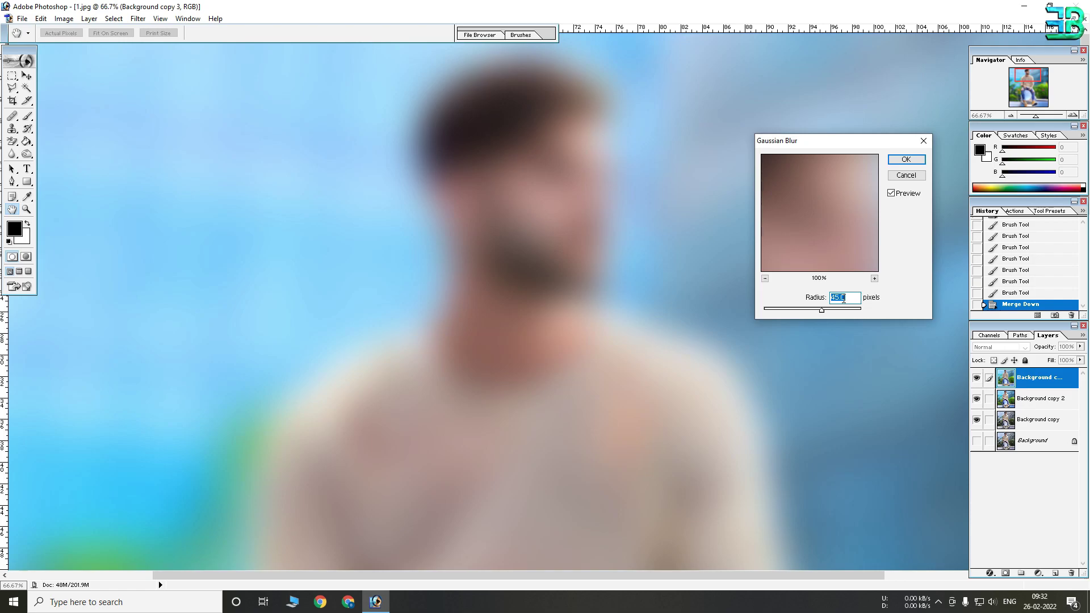
type("5")
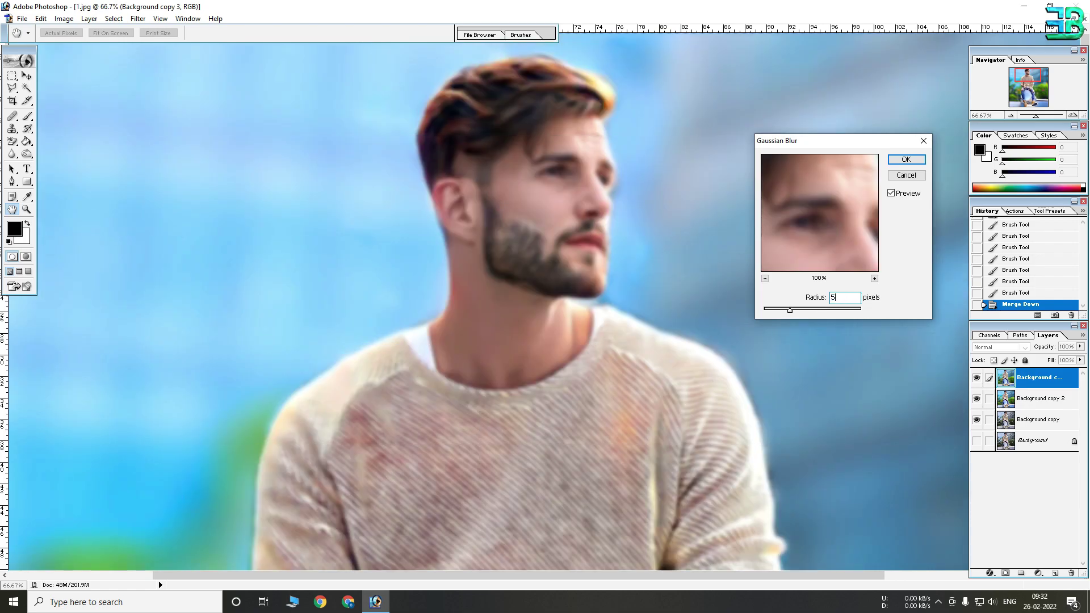
left_click(906, 160)
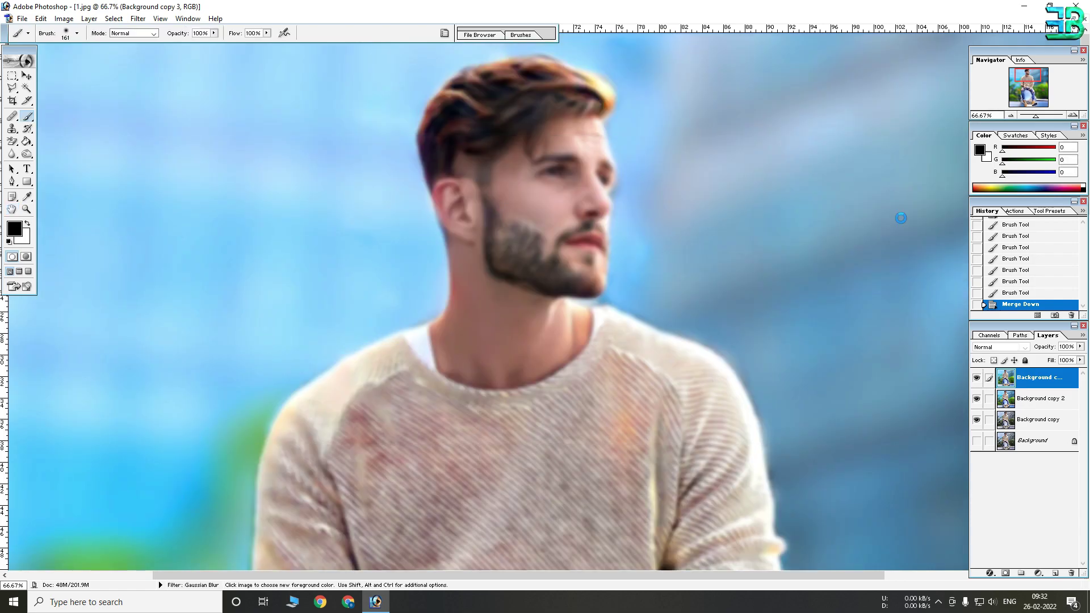
left_click(1005, 574)
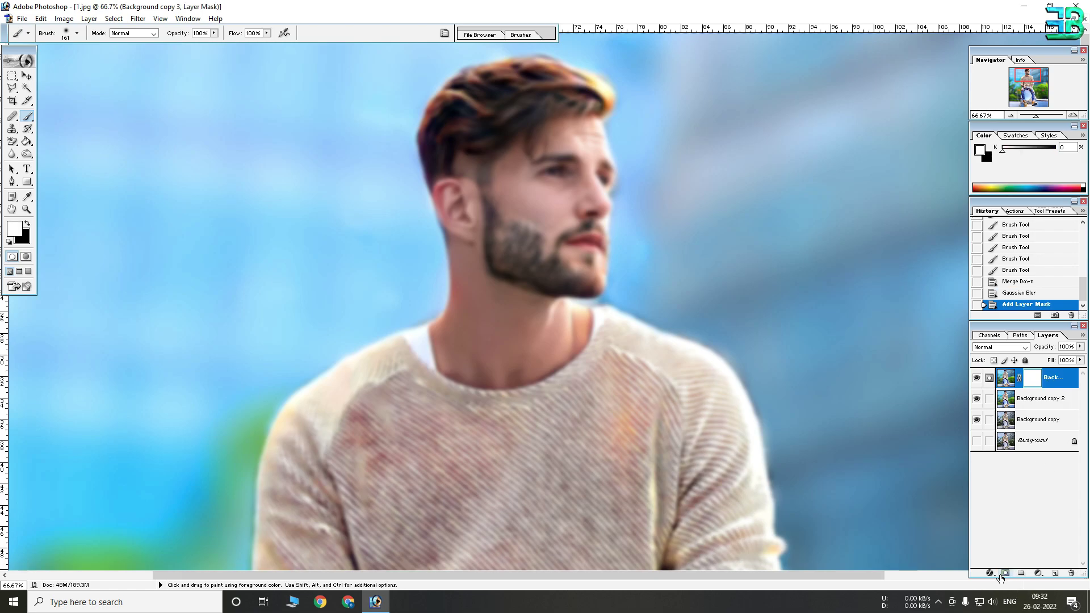
- Invert the top layer's mask and switch to a smaller brush for the face
key("ctrl+i")
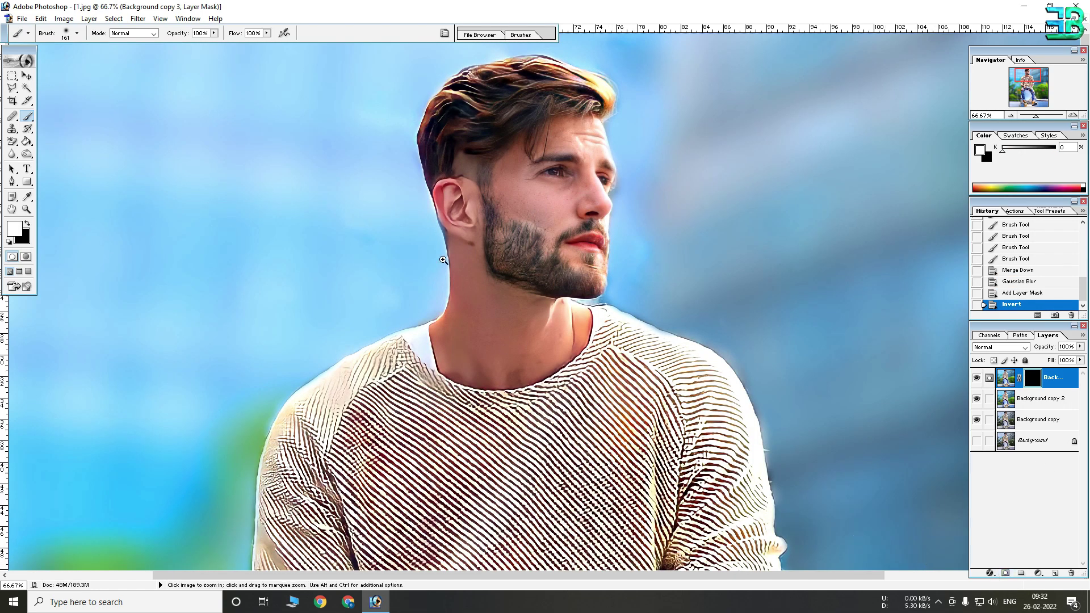
key("ctrl+plus")
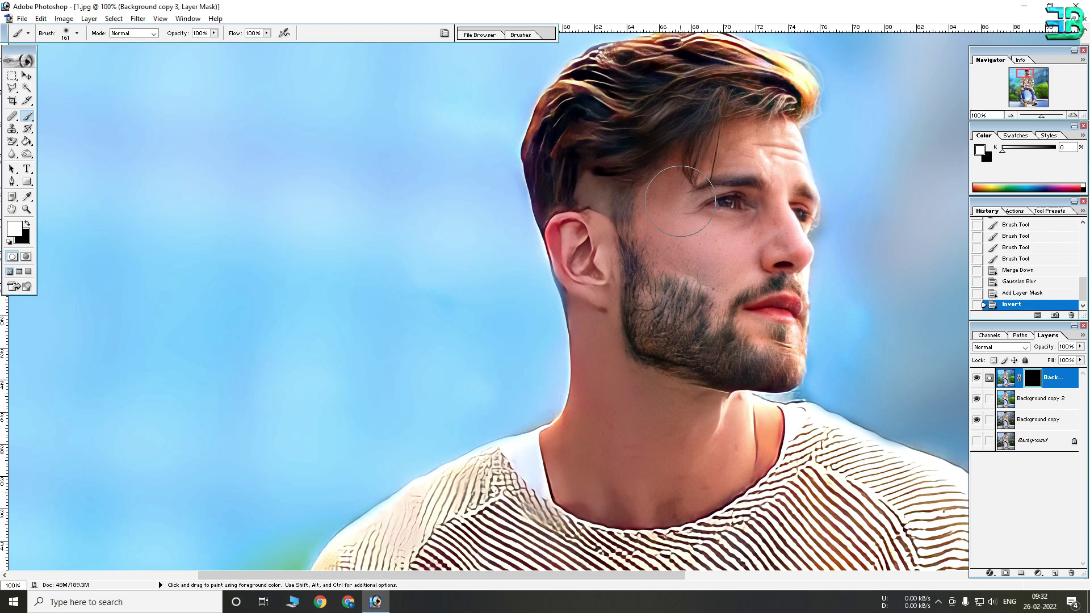
right_click(670, 193)
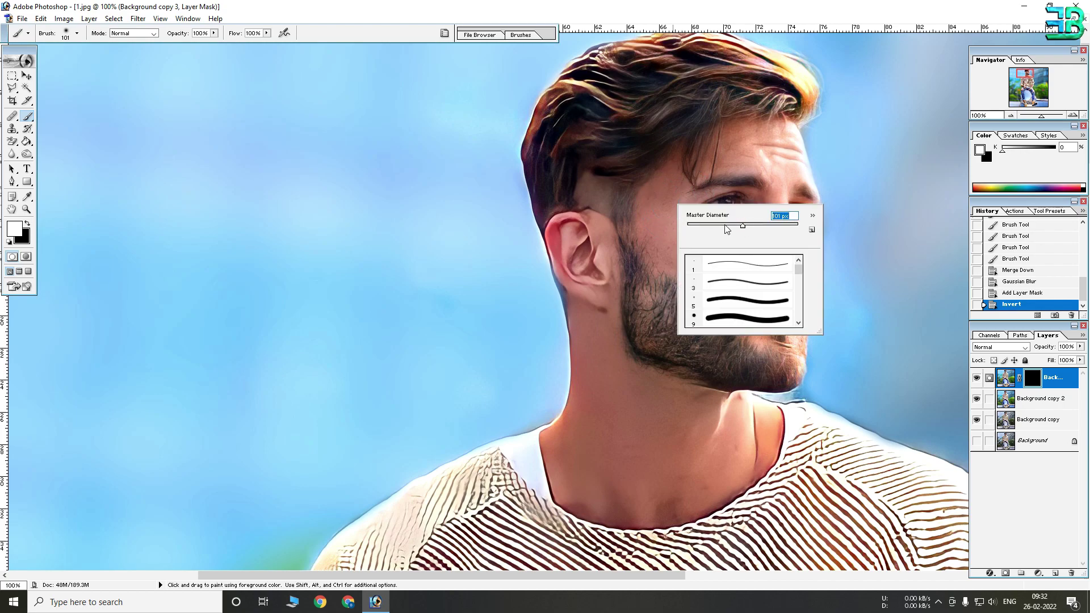
key("Return")
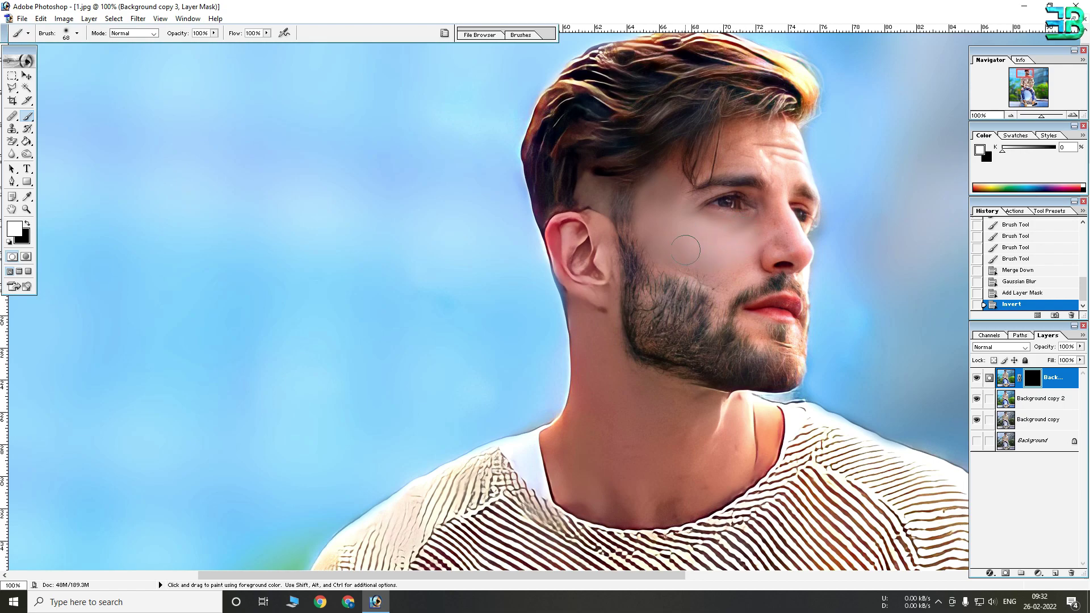
- Paint the mask over the cheek, hairline, eyebrow and forehead to soften the skin
left_click_drag(705, 263, 714, 268)
key("ctrl+space")
left_click(714, 269)
mouse_move(451, 117)
left_mouse_down()
mouse_move(463, 214)
mouse_move(488, 195)
mouse_move(497, 232)
mouse_move(529, 259)
left_mouse_up()
right_click(501, 238)
key("Return")
mouse_move(590, 157)
left_mouse_down()
mouse_move(561, 213)
mouse_move(582, 203)
left_mouse_up()
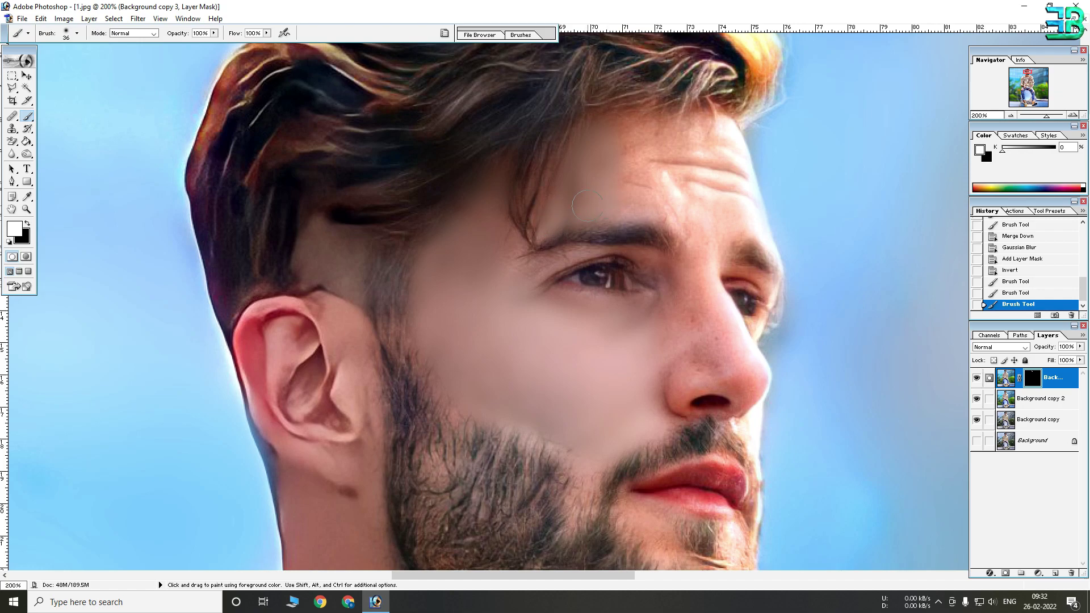
mouse_move(618, 137)
left_mouse_down()
mouse_move(656, 154)
mouse_move(699, 231)
mouse_move(754, 214)
mouse_move(728, 160)
left_mouse_up()
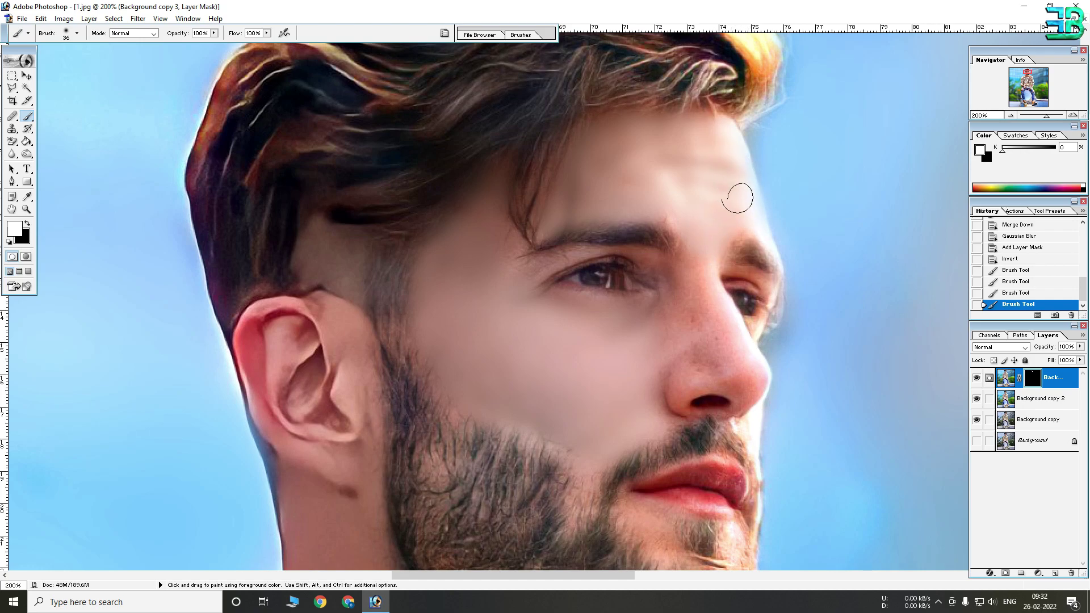
- Paint the mask around the nose and eye, then look over the beard and neck
left_click(782, 210)
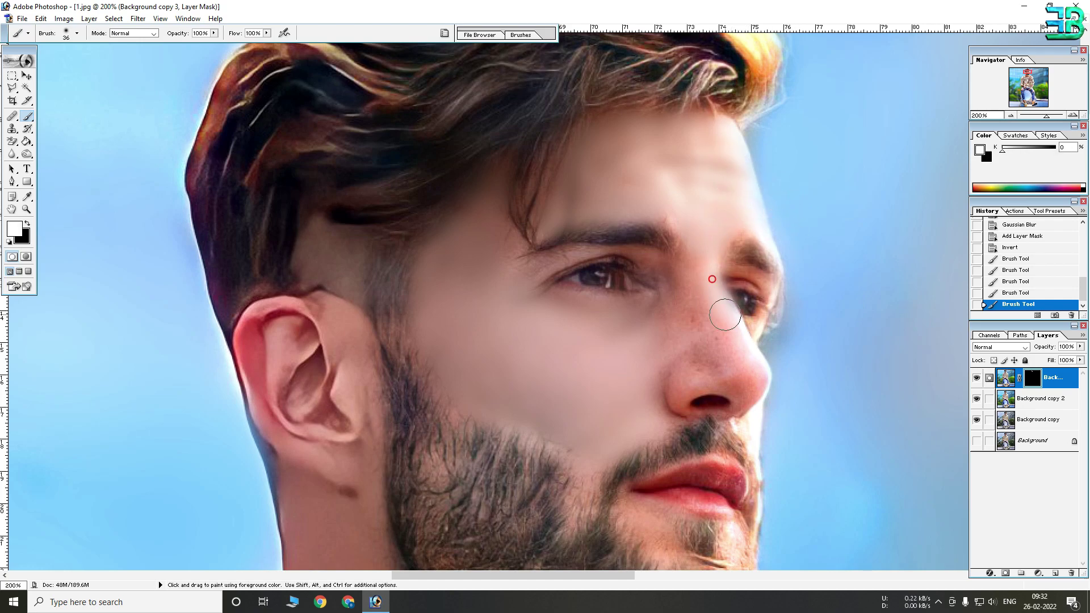
left_click_drag(506, 277, 532, 328)
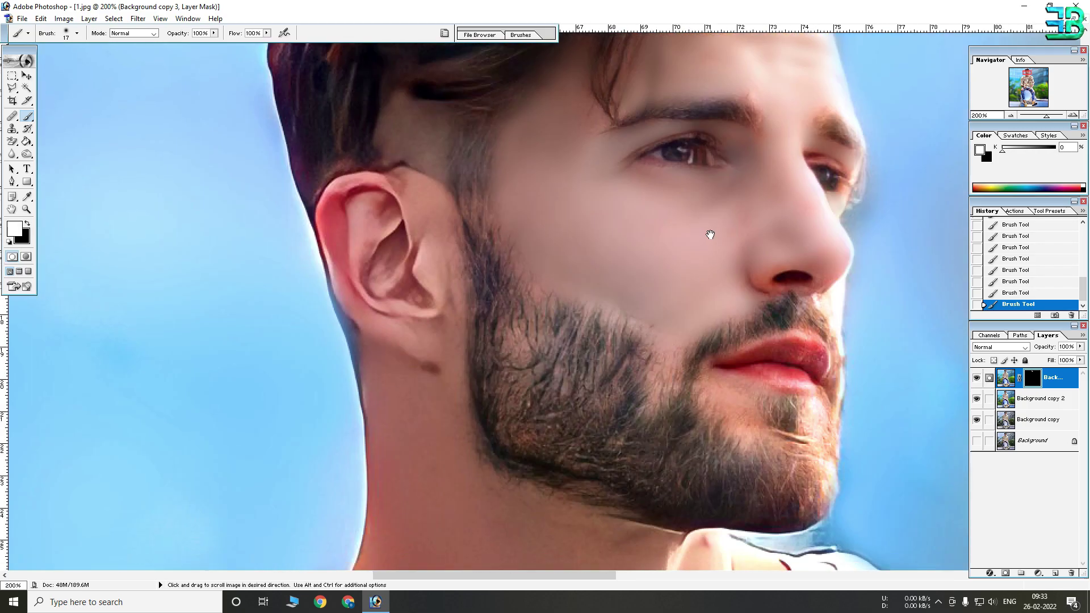
left_click_drag(654, 410, 710, 236)
key("bracketright")
left_click_drag(436, 470, 437, 305)
mouse_move(575, 408)
left_mouse_down()
mouse_move(575, 203)
mouse_move(624, 527)
mouse_move(295, 71)
left_mouse_up()
key("ctrl+minus")
- Pan over the hands, jeans and knee, then re-center the view on the face and shirt
mouse_move(410, 450)
left_mouse_down()
mouse_move(726, 327)
mouse_move(326, 322)
left_mouse_up()
key("bracketright")
key("bracketright")
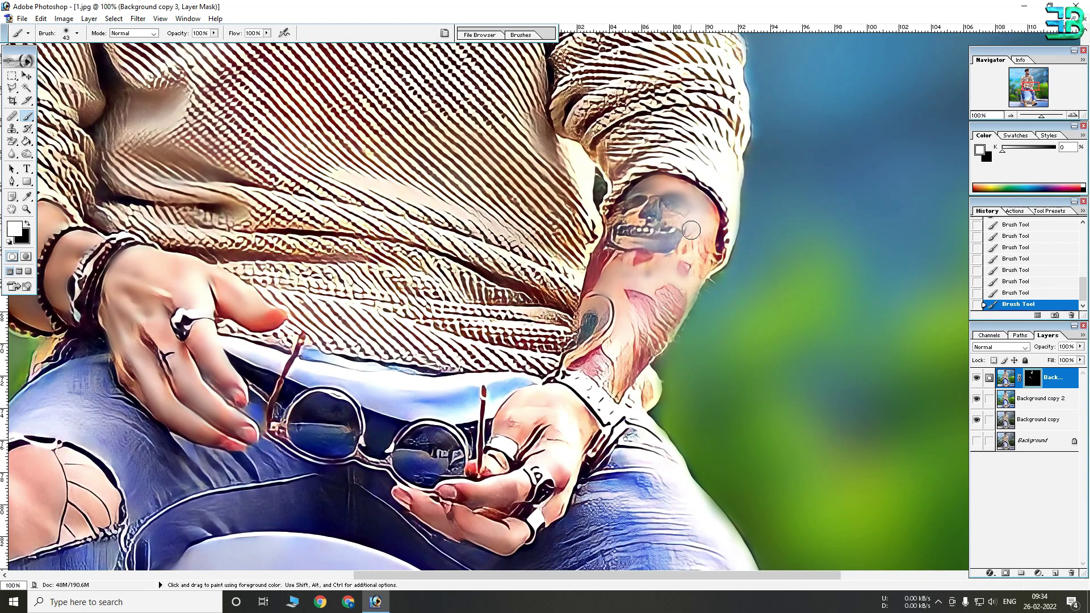
left_click_drag(568, 511, 568, 268)
mouse_move(591, 418)
left_mouse_down()
mouse_move(645, 281)
mouse_move(625, 68)
left_mouse_up()
key("ctrl+minus")
key("ctrl+minus")
key("ctrl+minus")
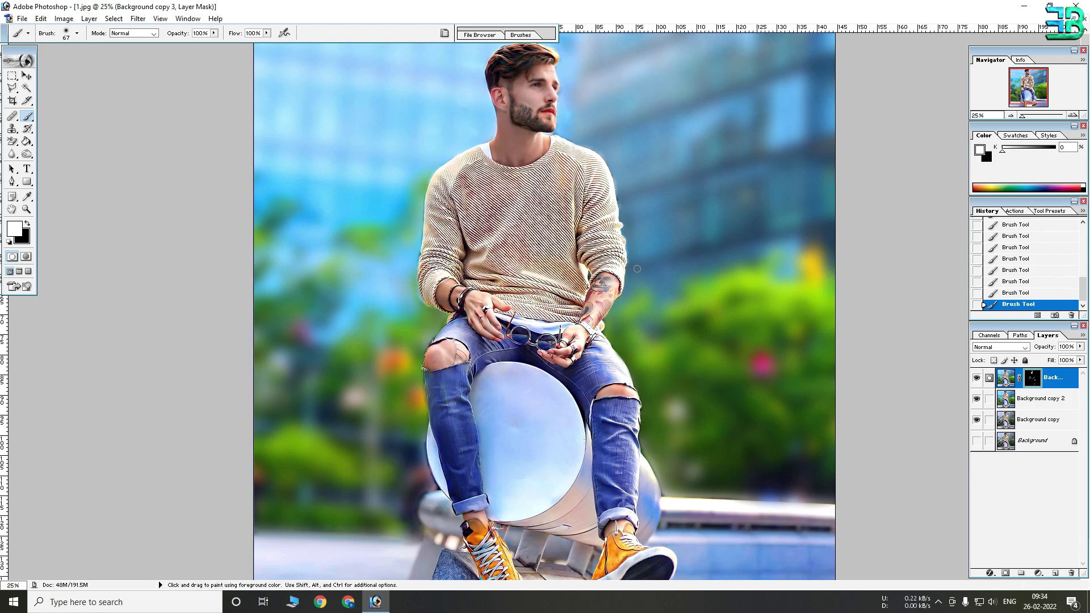
left_click_drag(482, 85, 528, 122)
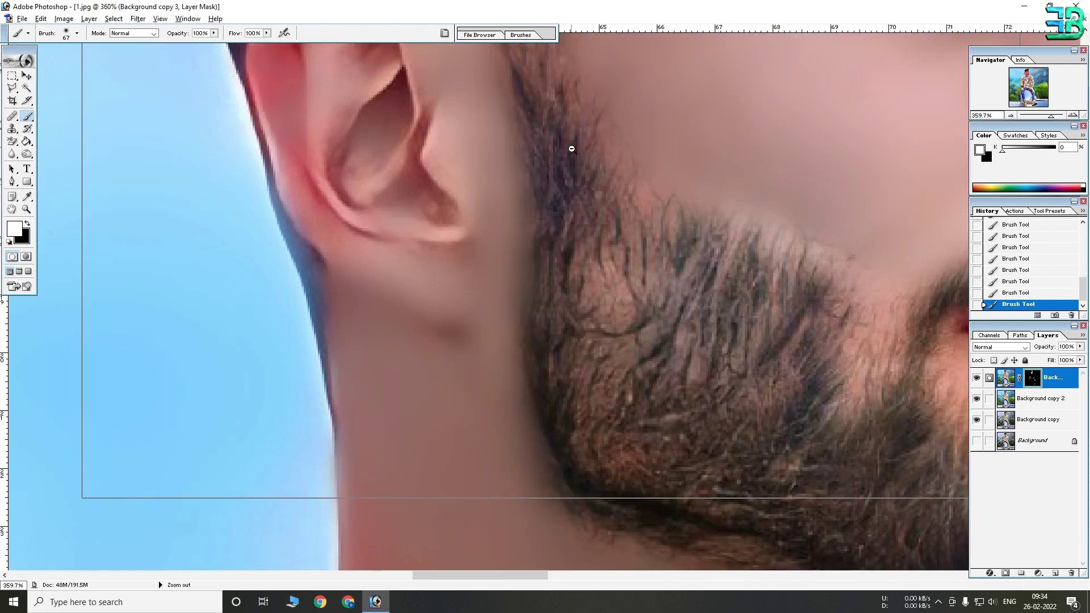
left_click(572, 149, "ctrl+alt")
left_click(589, 202, "alt")
mouse_move(605, 272)
left_mouse_down()
mouse_move(554, 182)
mouse_move(565, 172)
left_mouse_up()
- With a 94 px brush at 13% opacity, softly blend the mask over the beard
right_click(512, 152)
left_click(473, 139)
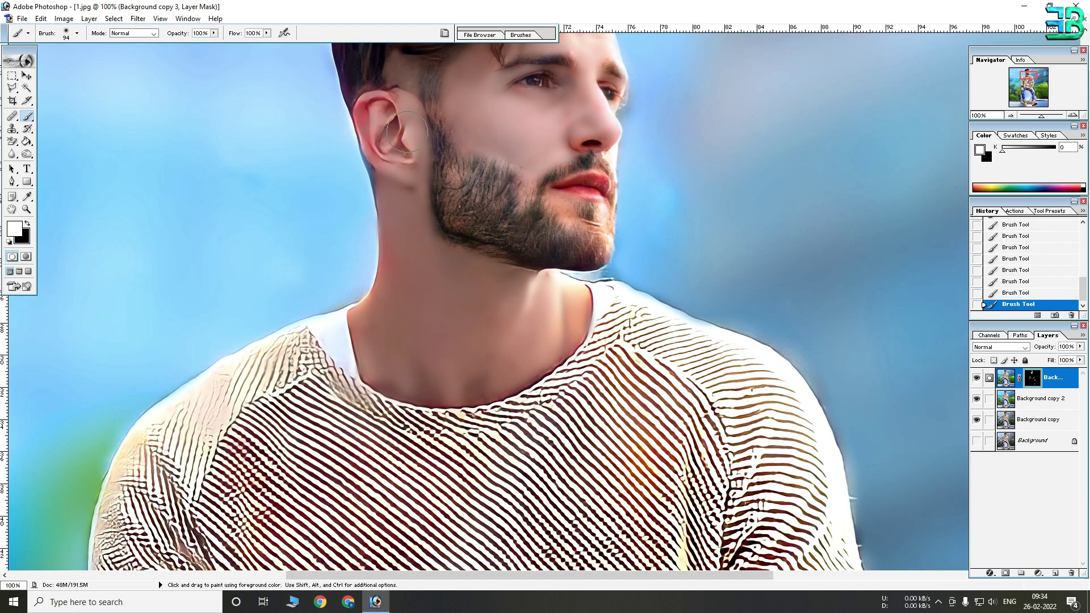
left_click(215, 33)
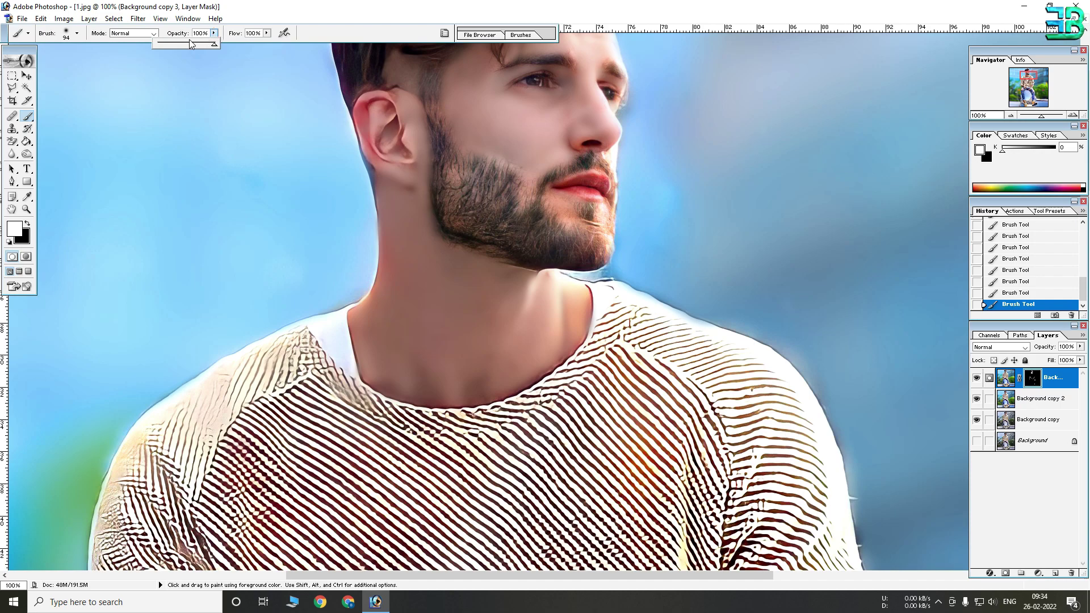
left_click(501, 154)
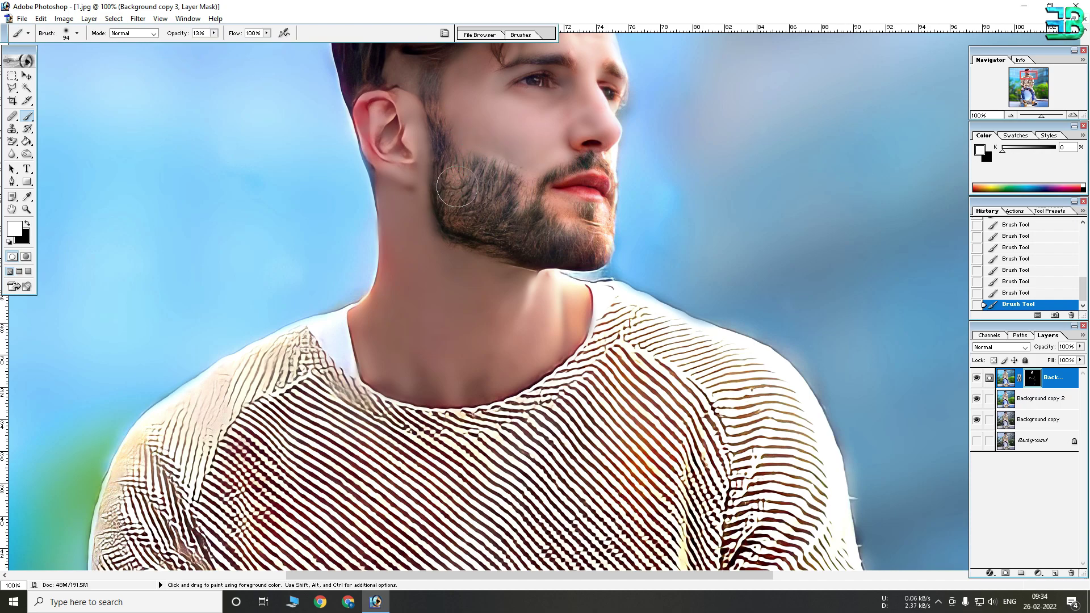
left_click_drag(530, 187, 557, 228)
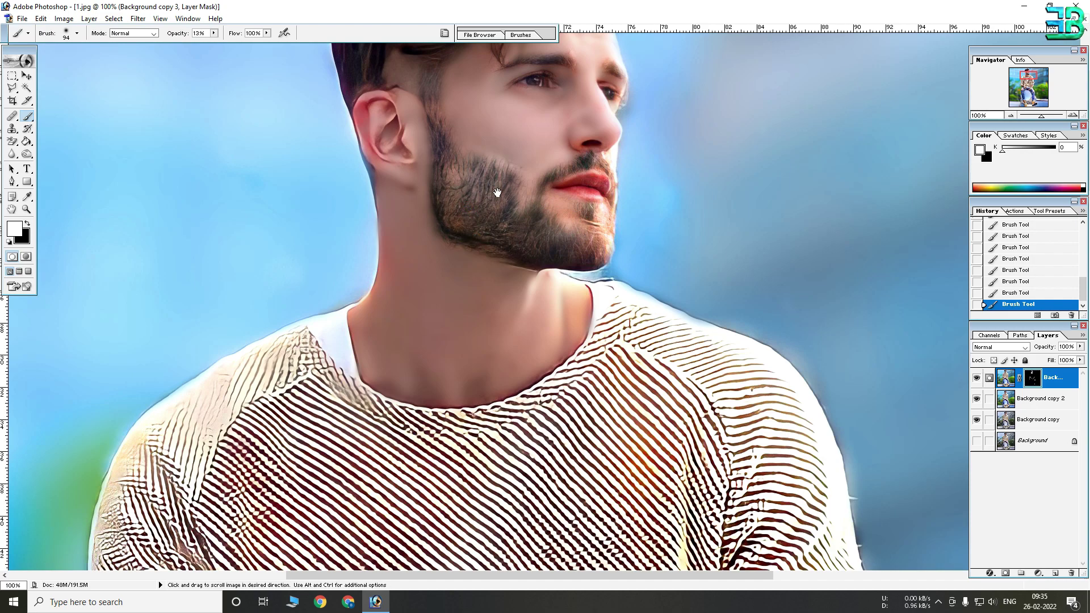
left_click_drag(487, 183, 554, 323)
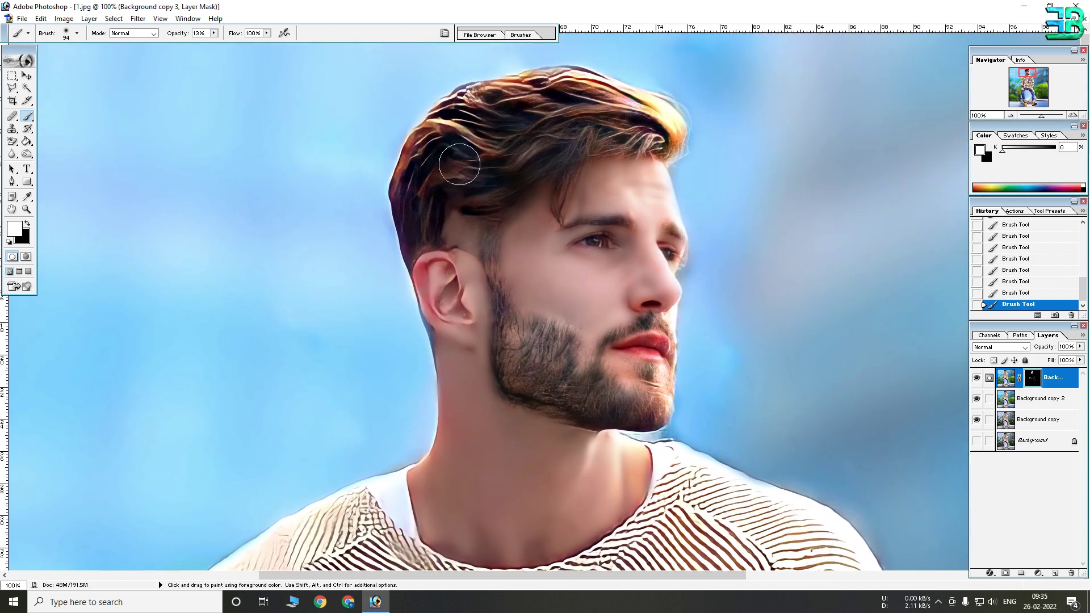
left_click_drag(661, 280, 585, 97)
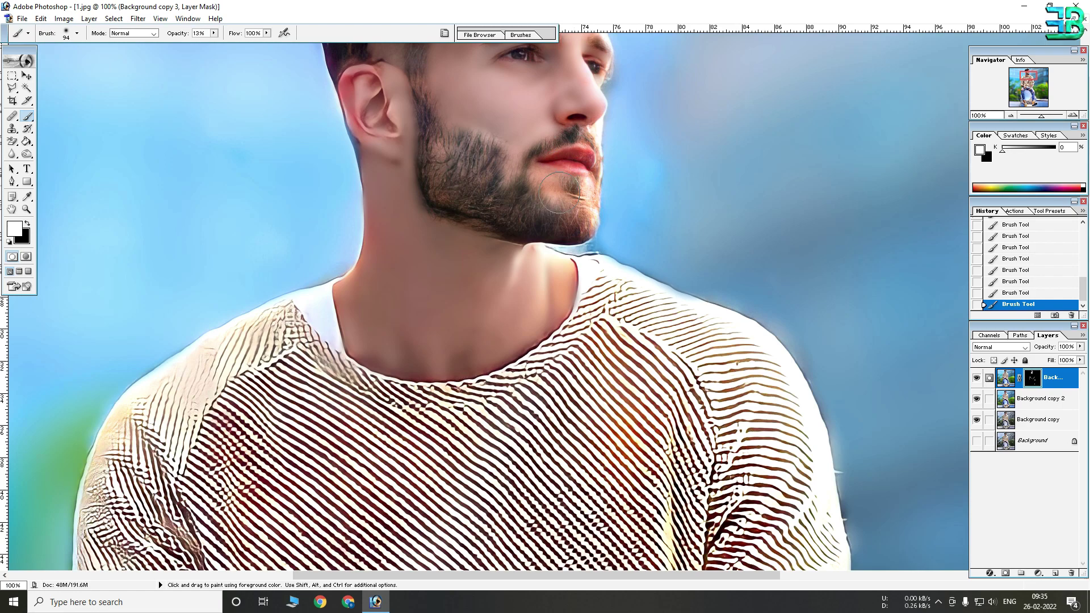
- Paint the chin at 100% opacity, then smooth the beard under the lips with a 54 px brush
left_click_drag(593, 219, 586, 202)
key("ctrl+plus")
key("ctrl+plus")
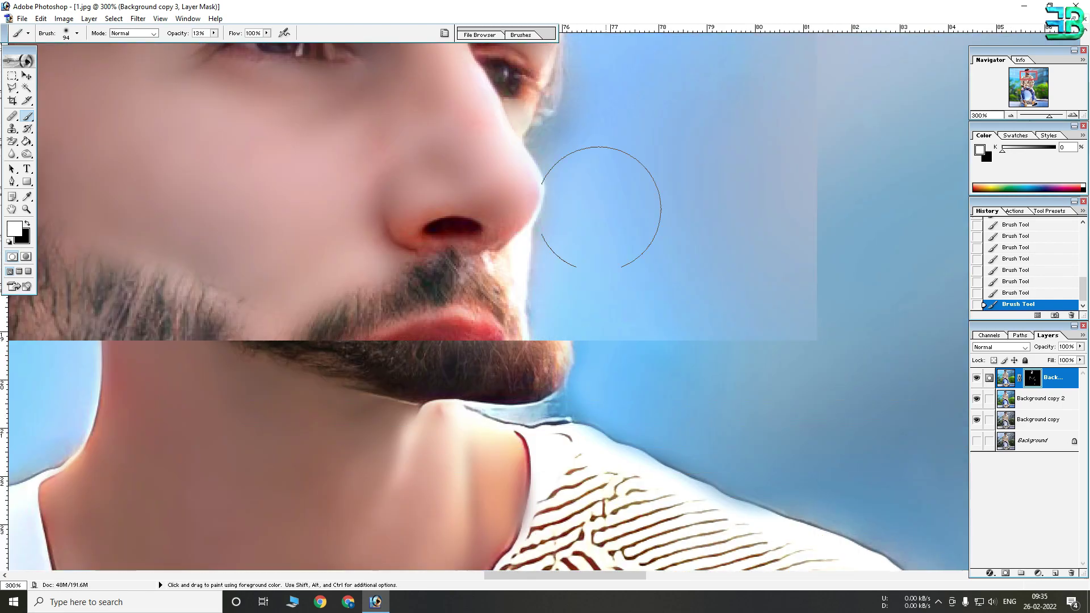
scroll(480, 360, "down", 3)
left_click(214, 33)
left_click_drag(216, 45, 349, 67)
right_click(378, 279)
left_click_drag(429, 300, 409, 300)
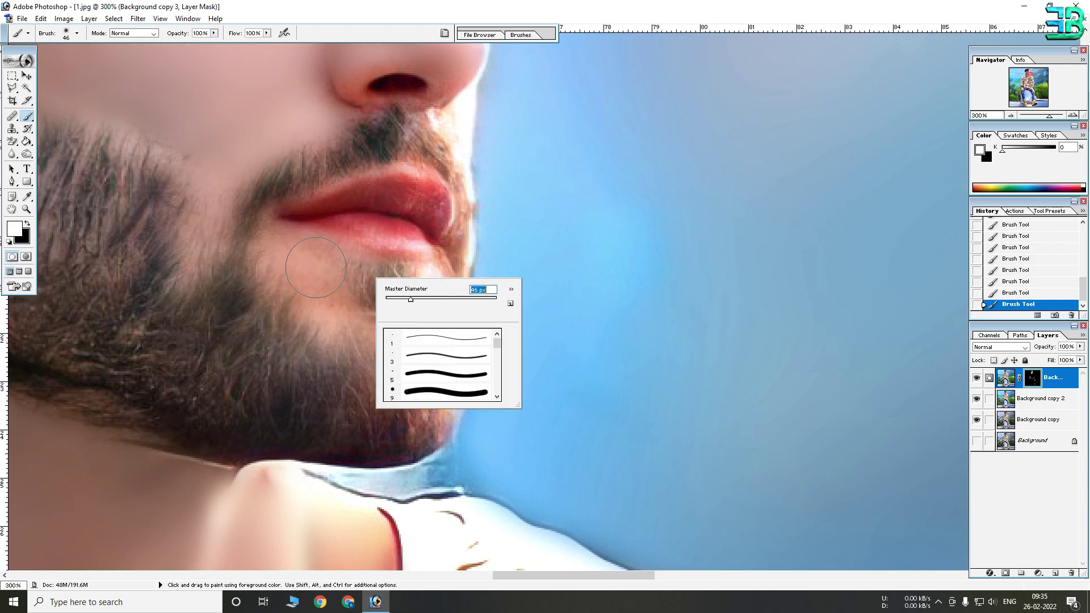
key("Return")
mouse_move(306, 267)
left_mouse_down()
mouse_move(441, 296)
mouse_move(450, 348)
left_mouse_up()
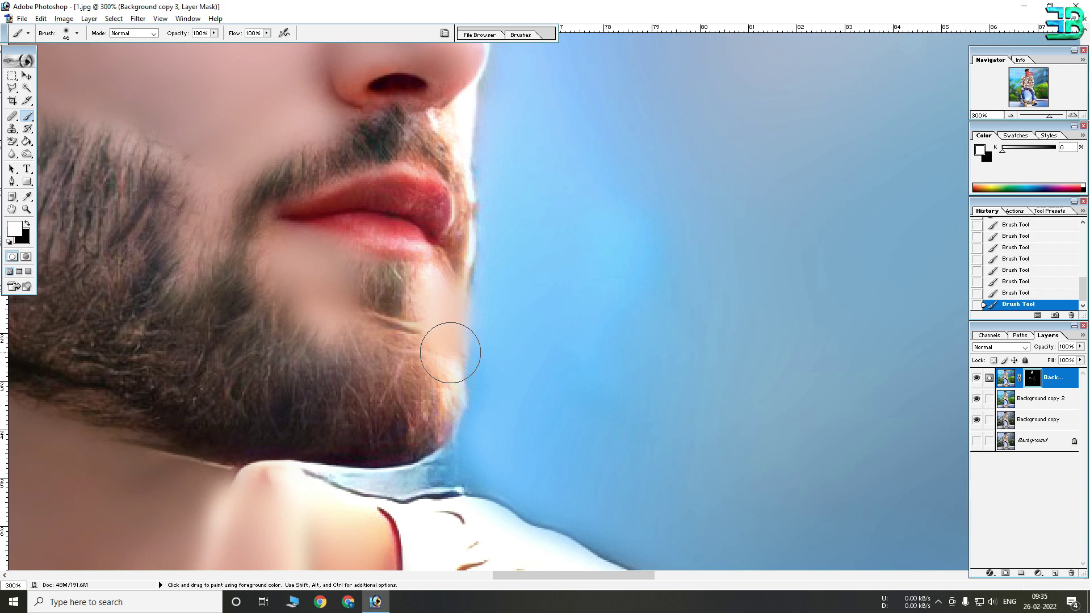
- Switch the brush colour to black and zoom out to the whole photo
key("x")
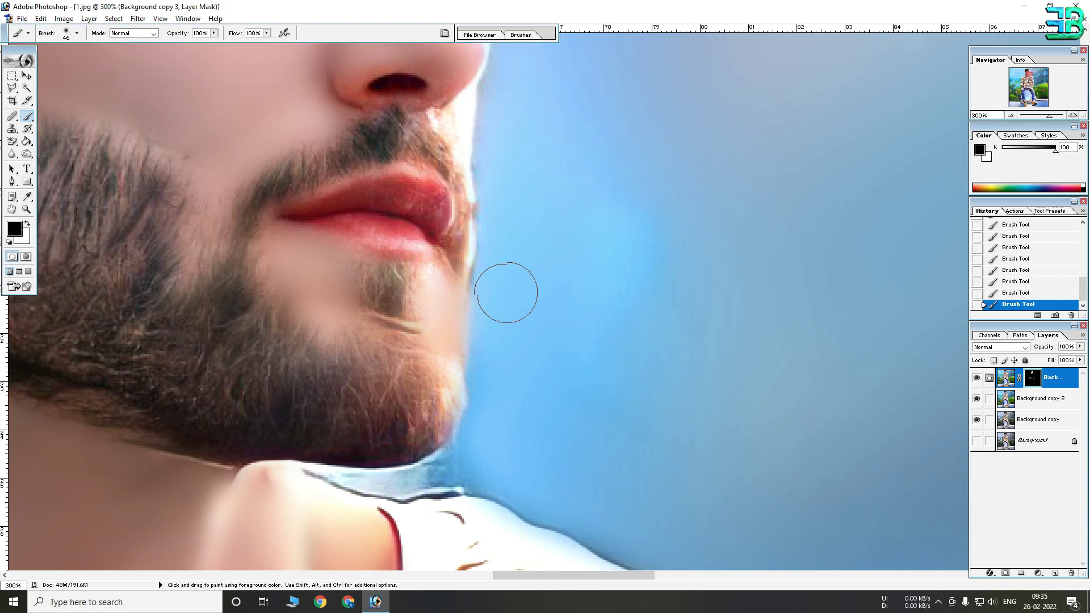
left_click(514, 330, "alt")
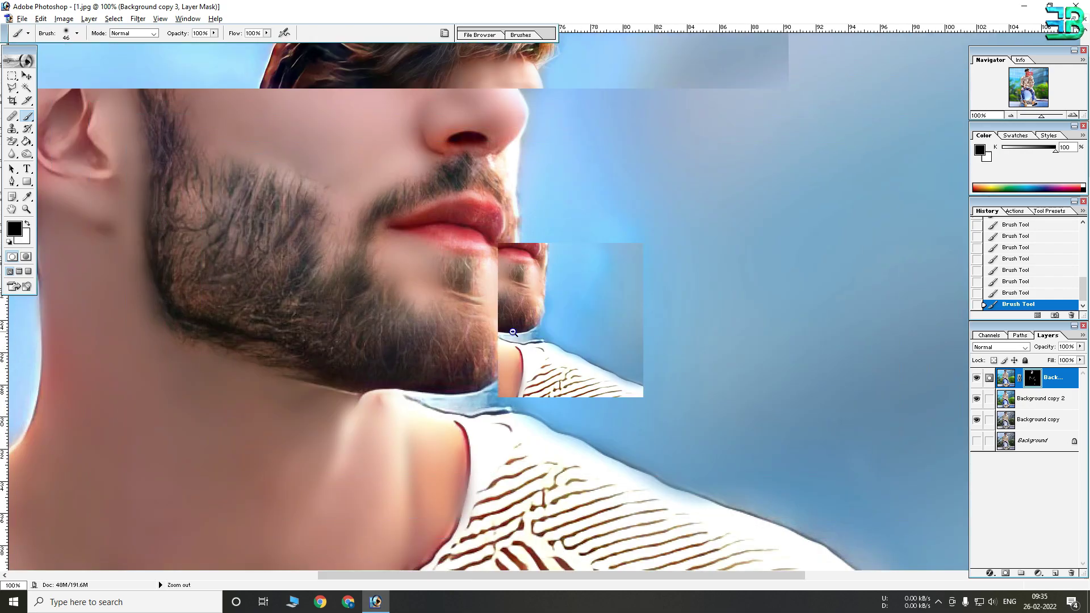
left_click(516, 329, "alt")
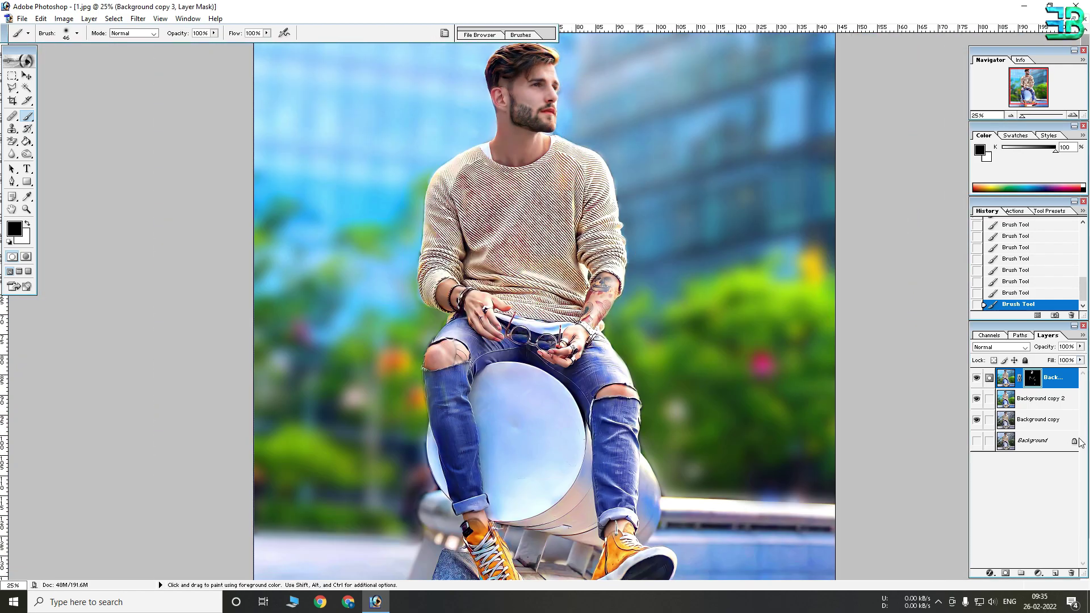
left_click(1038, 574)
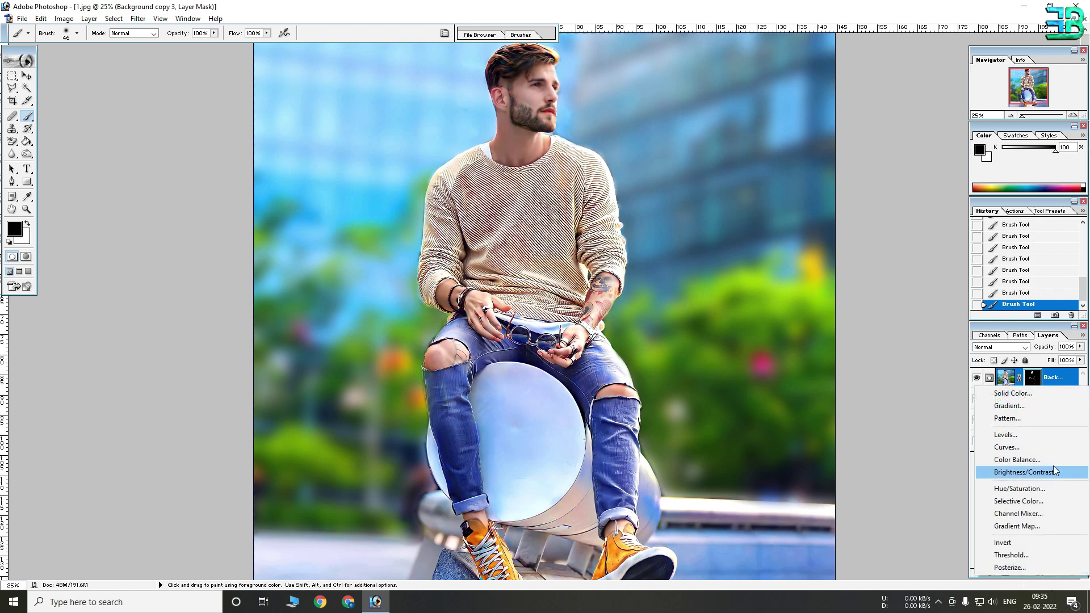
- Add a Brightness/Contrast layer with brightness +14, clipped to the layer below
left_click(1054, 466)
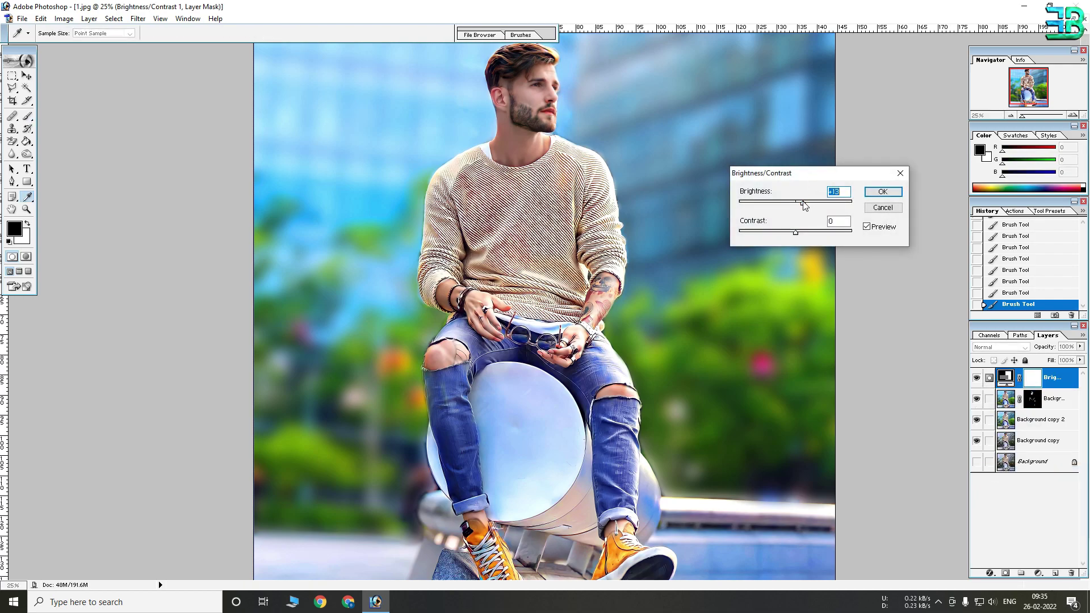
left_click_drag(803, 202, 806, 202)
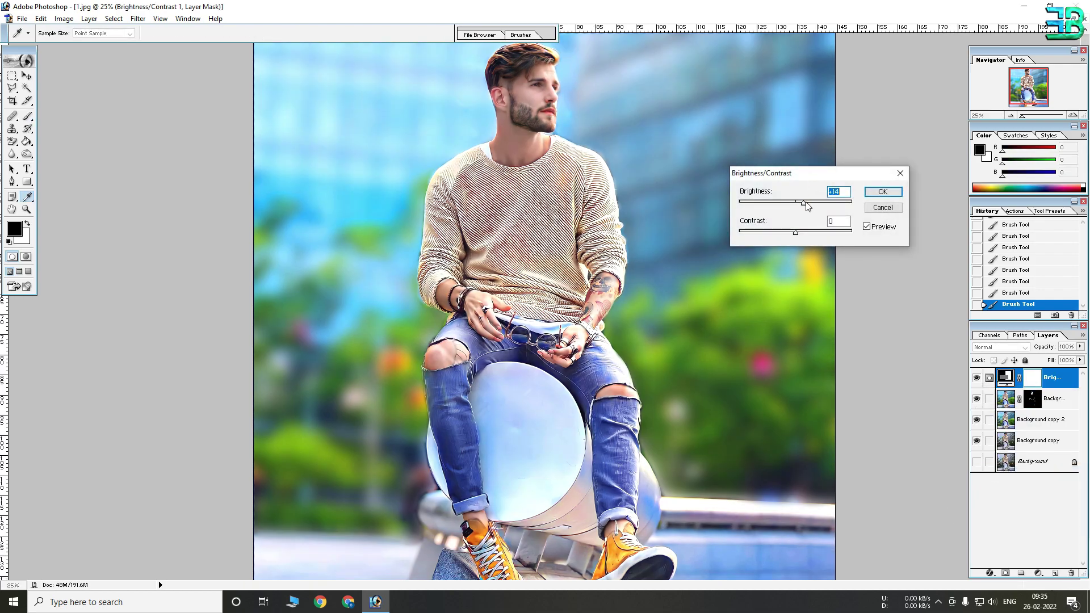
left_click(880, 194)
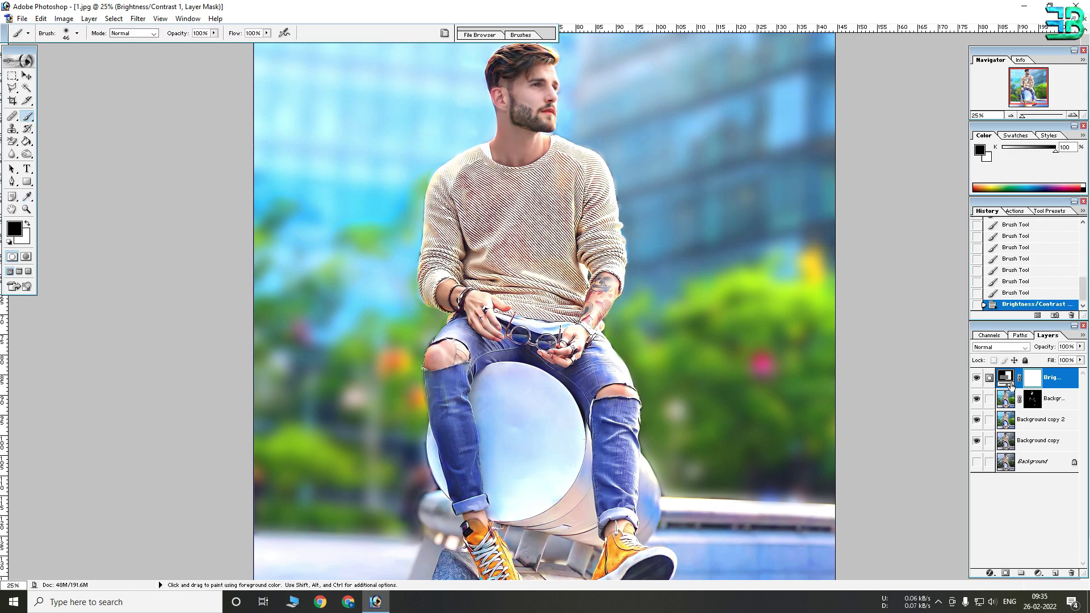
left_click(1077, 389, "alt")
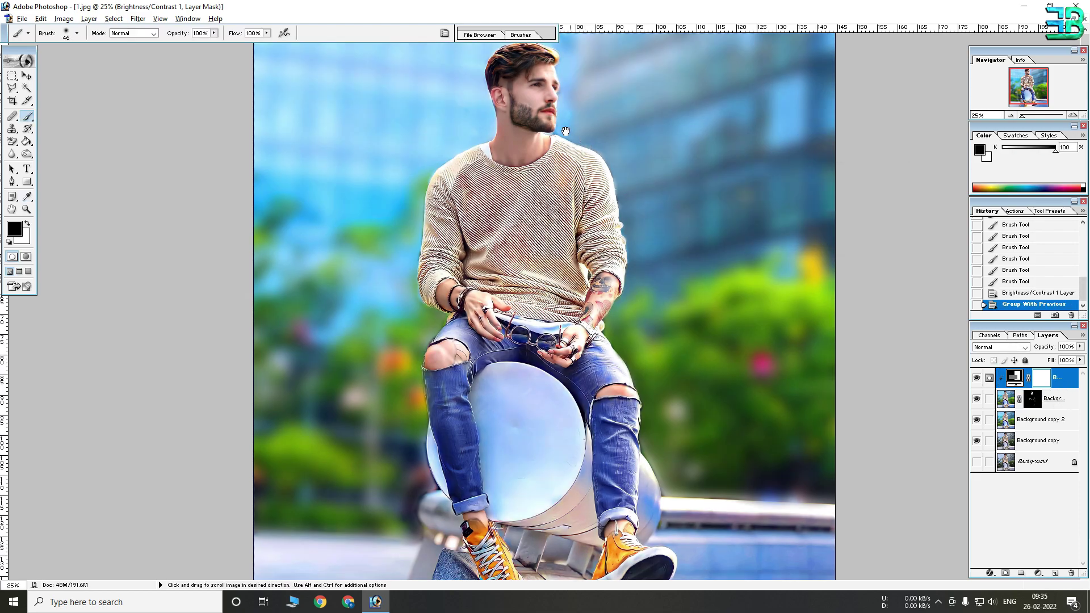
left_click(533, 82)
left_click(534, 82)
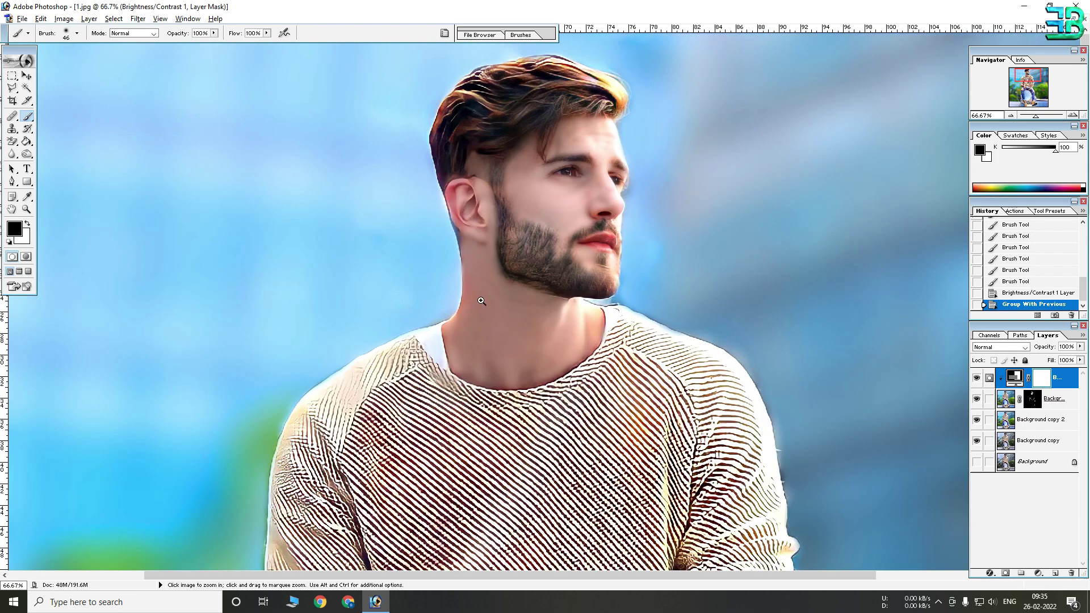
key("ctrl+minus")
key("ctrl+minus")
key("ctrl+minus")
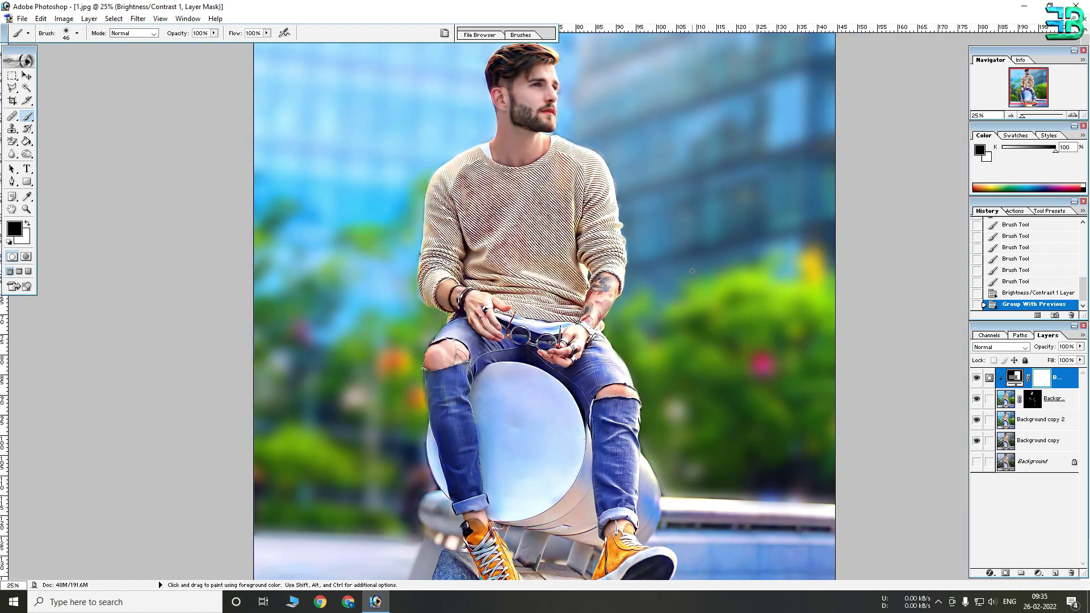
- Add a Selective Color layer with black -46 in Reds and -48 in Yellows, mask inverted
left_click(1039, 573)
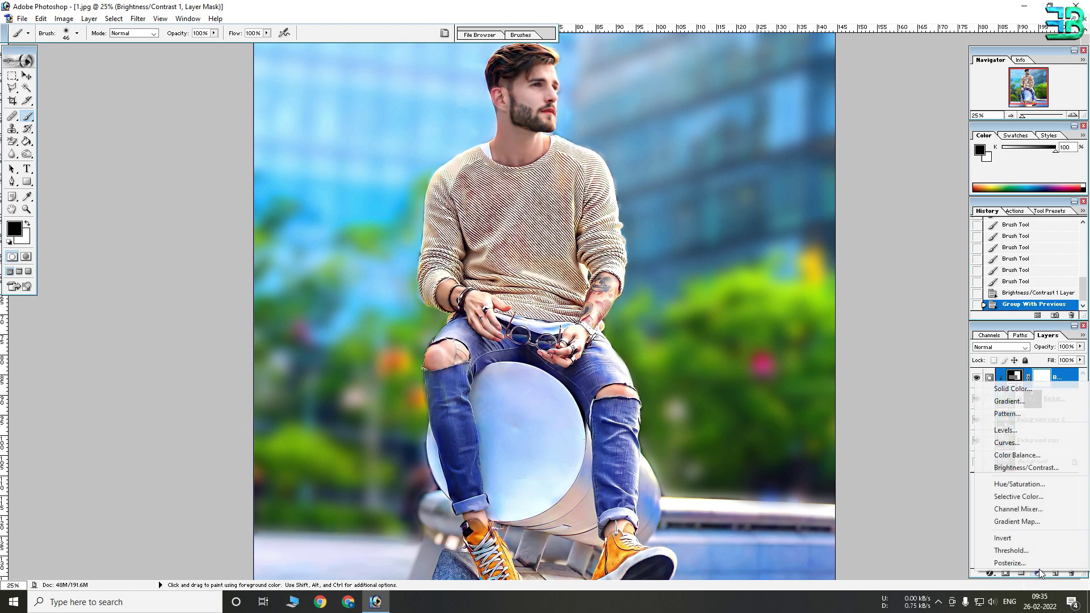
left_click(1032, 497)
left_click(803, 193)
left_click_drag(779, 298, 776, 297)
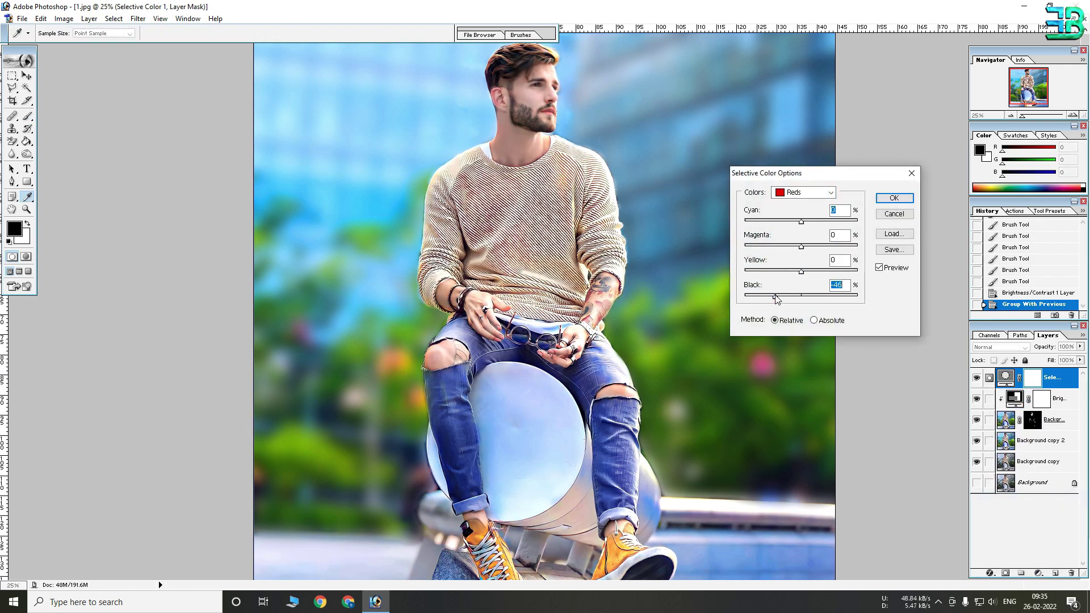
left_click(803, 193)
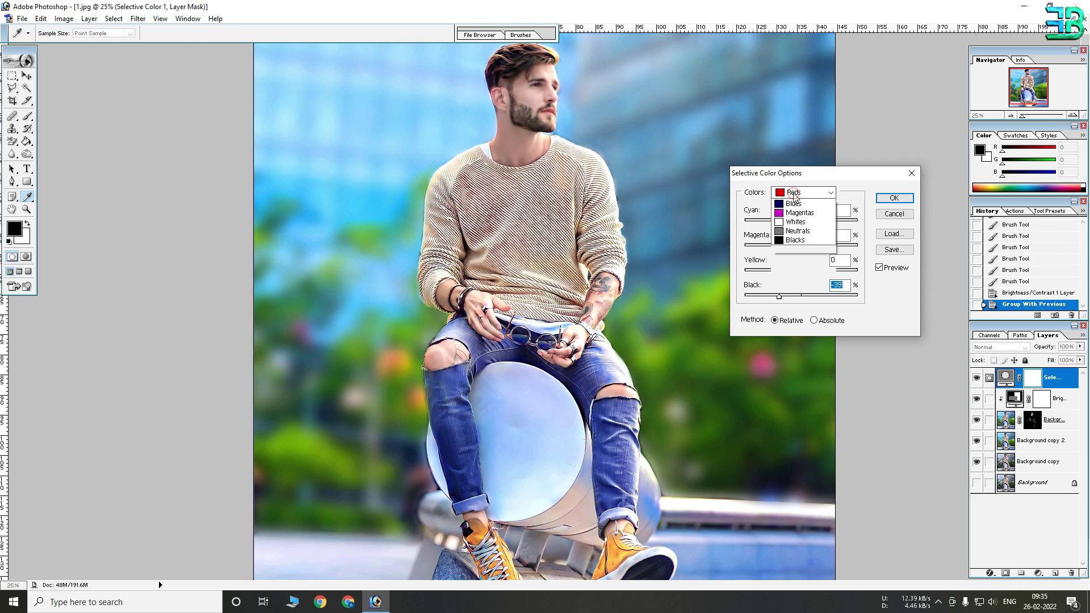
left_click(798, 207)
left_click(776, 297)
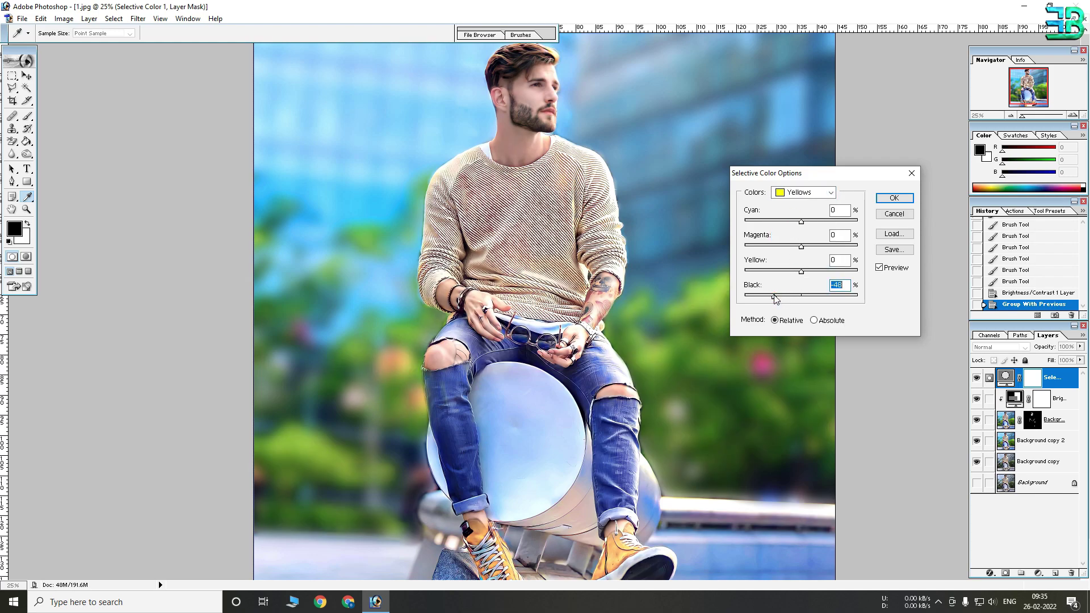
left_click(892, 198)
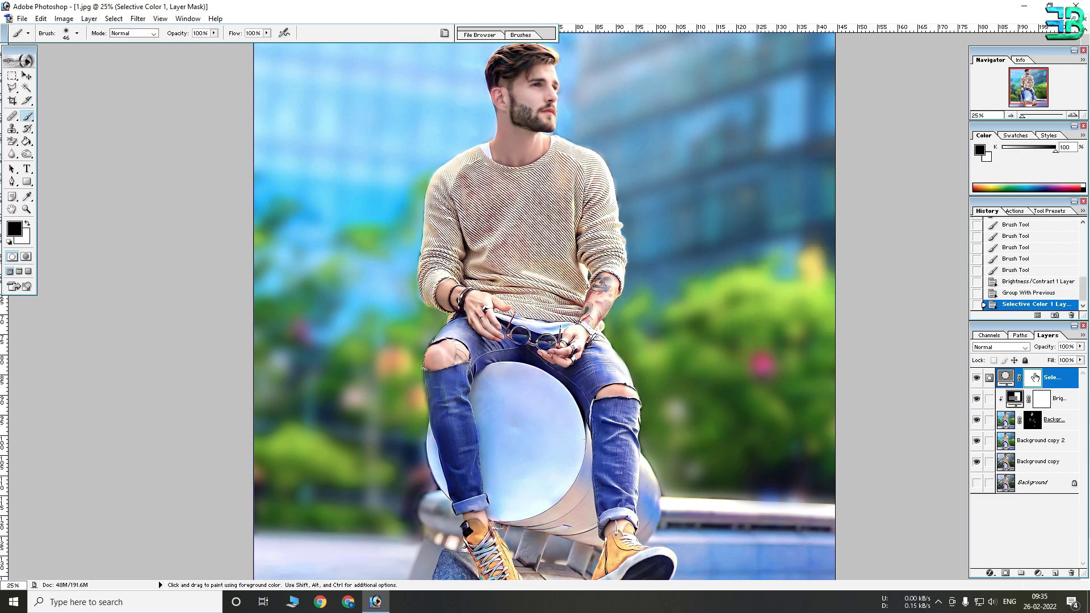
key("ctrl+i")
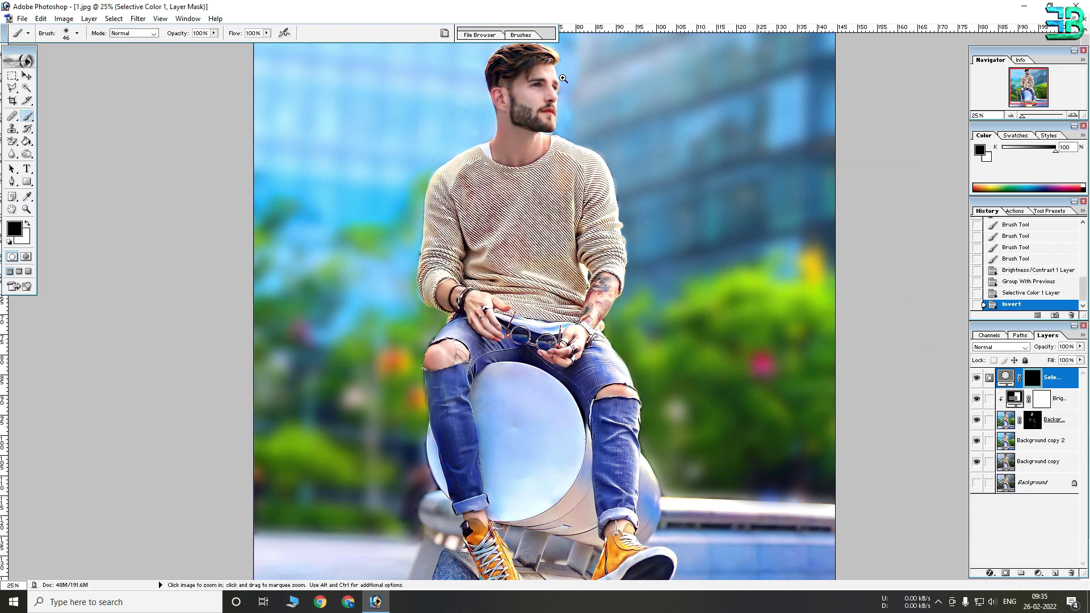
- With a white 96 px brush, reveal the colour boost on the neck and tattooed arm
left_click(518, 124)
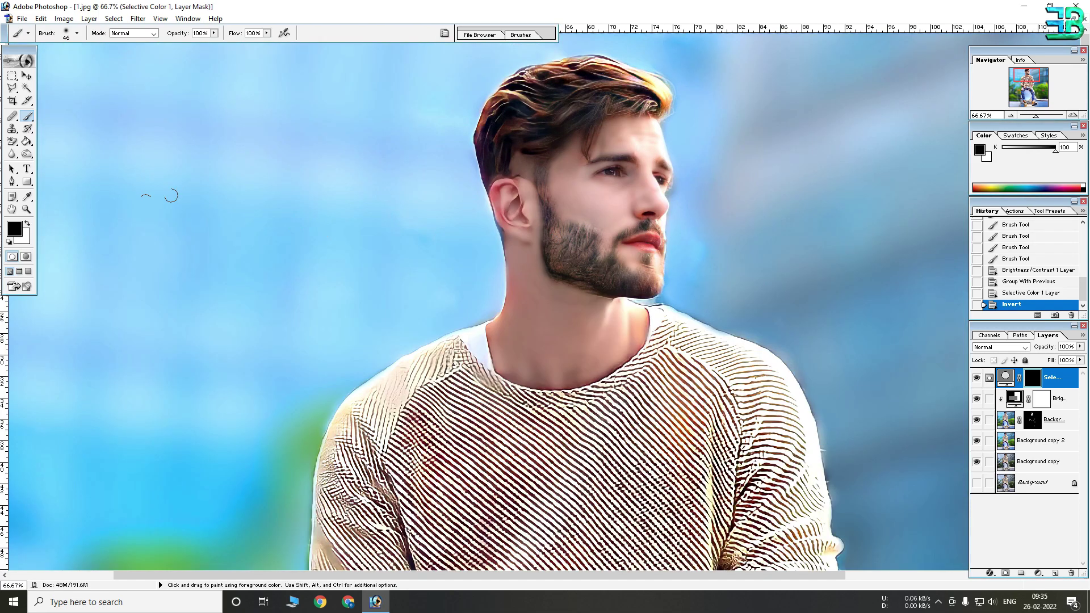
key("x")
right_click(560, 157)
key("Return")
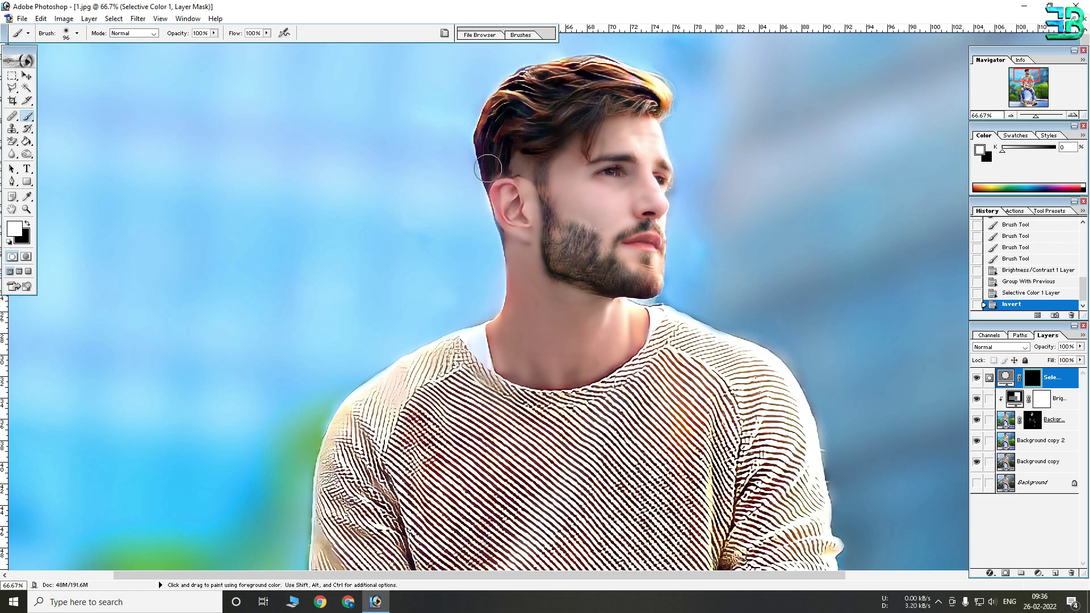
mouse_move(511, 356)
left_mouse_down()
mouse_move(630, 324)
mouse_move(619, 361)
left_mouse_up()
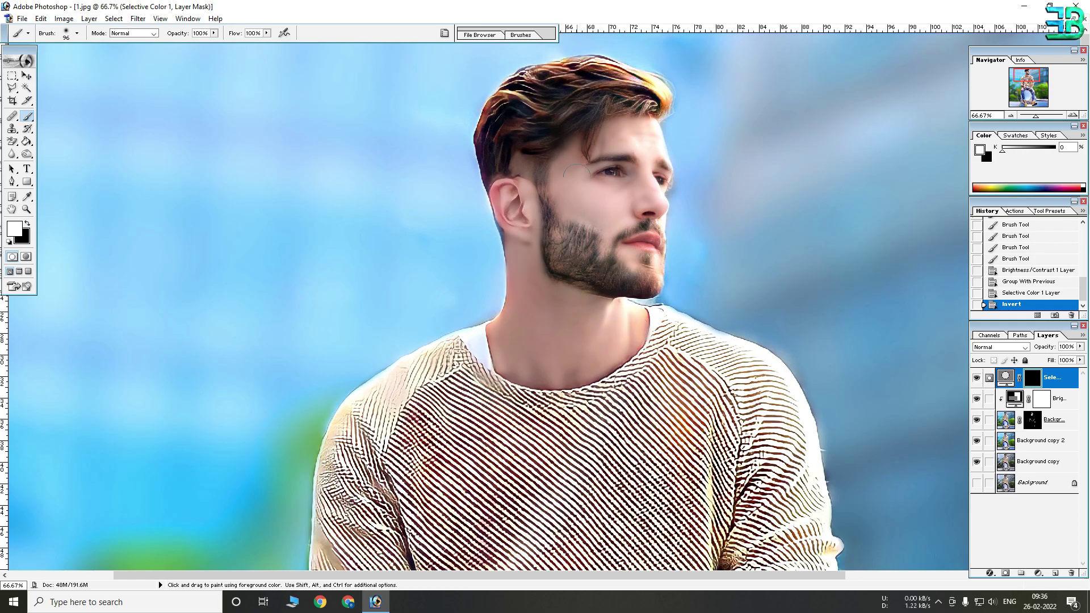
left_click(617, 225)
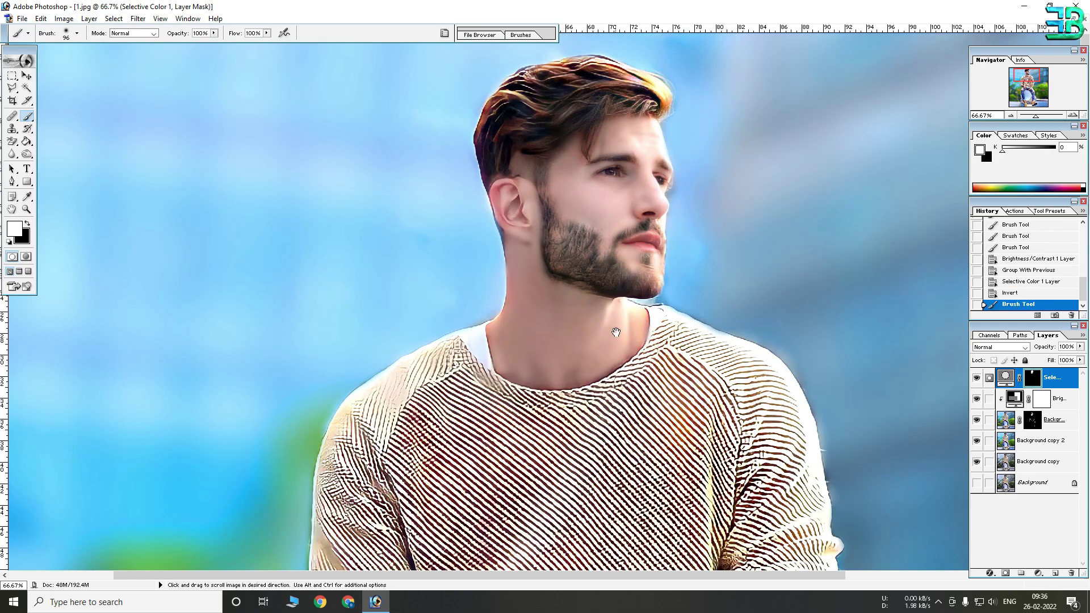
scroll(653, 238, "down", 5)
scroll(710, 262, "down", 5)
left_click_drag(744, 279, 630, 423)
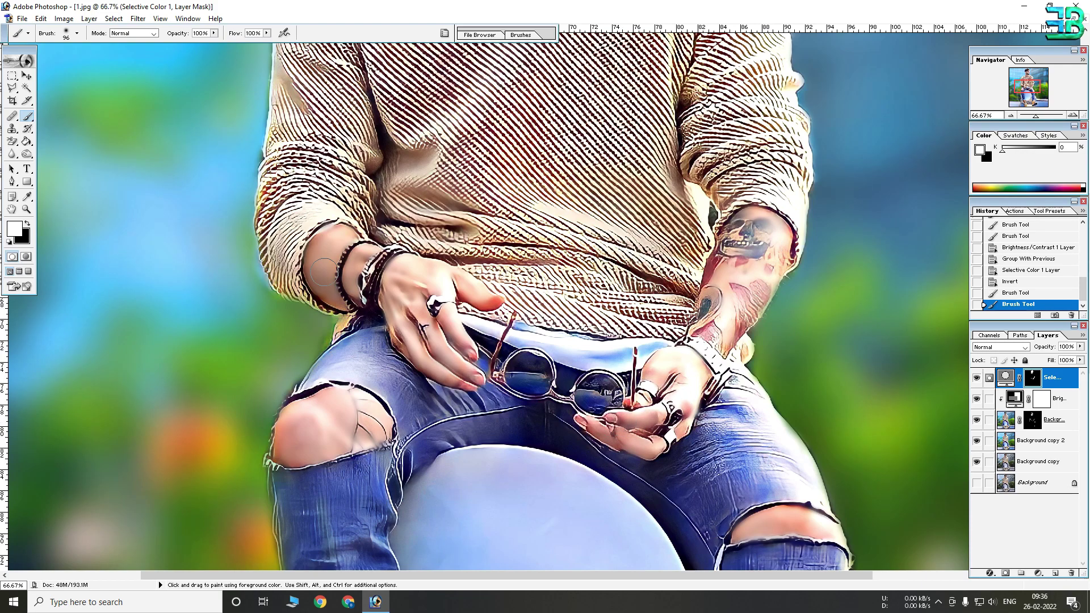
- Reveal the colour boost on the hands, knee and ankle, then zoom back out
left_click_drag(483, 298, 467, 369)
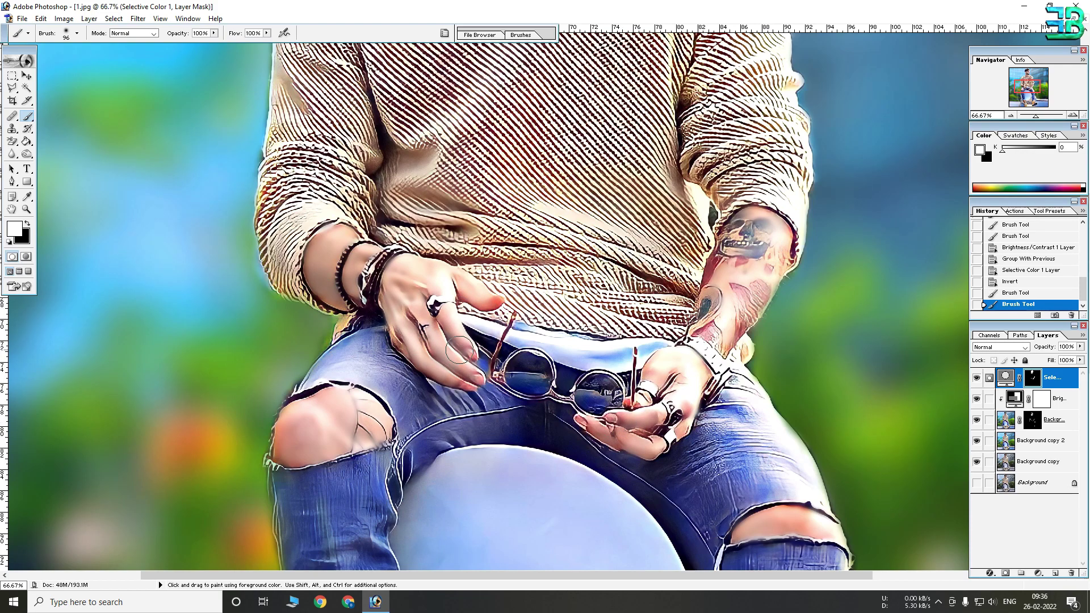
scroll(512, 284, "down", 5)
scroll(511, 284, "right", 3)
left_click_drag(572, 202, 627, 200)
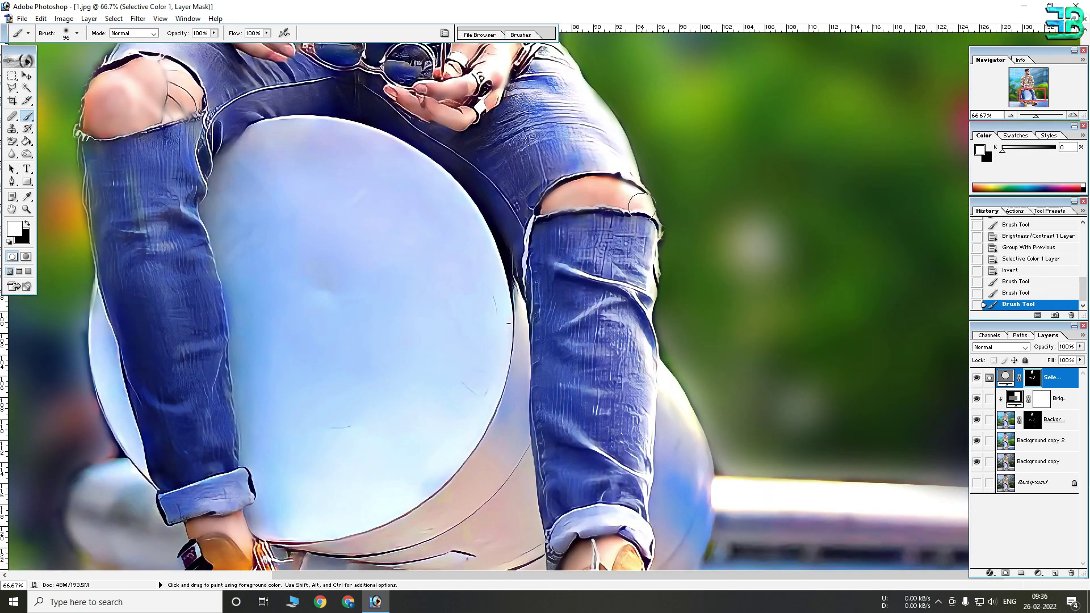
scroll(182, 97, "down", 5)
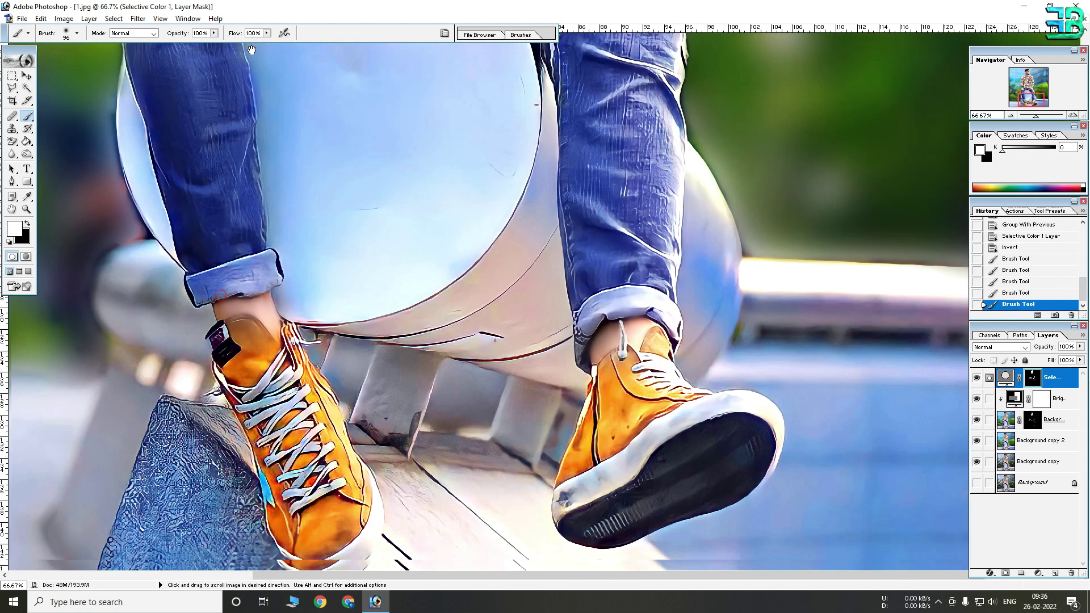
scroll(183, 96, "left", 1)
left_click_drag(239, 329, 281, 318)
left_click_drag(635, 344, 619, 341)
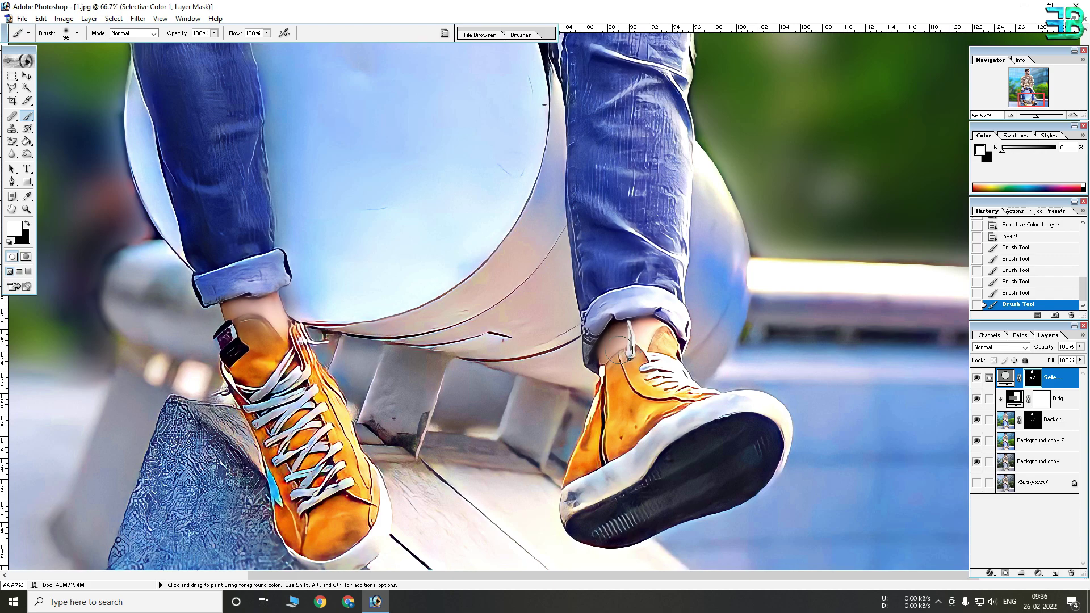
key("ctrl+minus")
key("ctrl+minus")
key("ctrl+minus")
key("ctrl+minus")
key("ctrl+minus")
key("ctrl+plus")
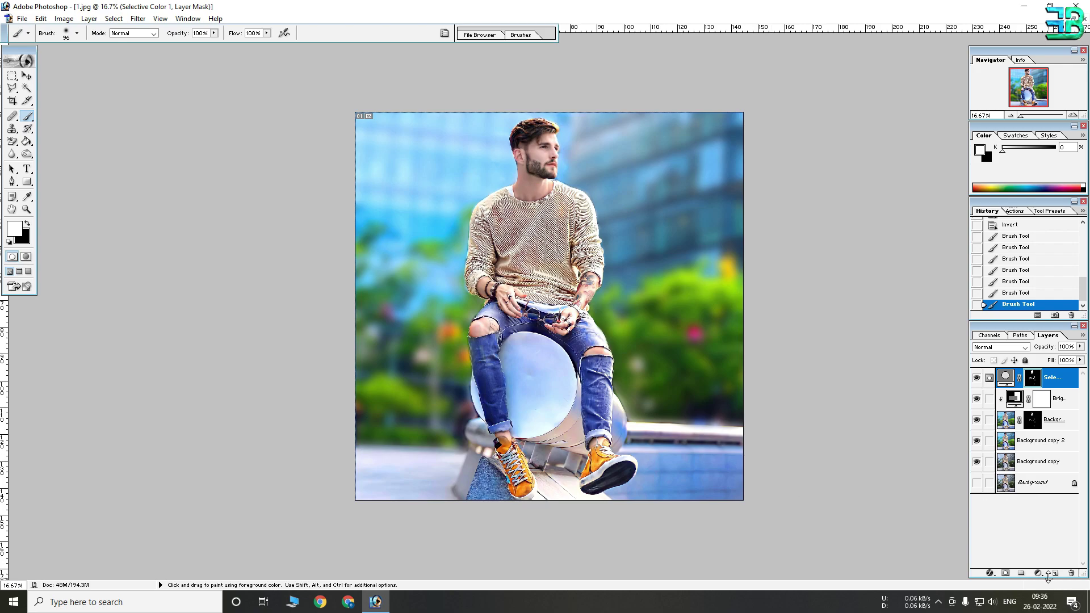
left_click(1043, 575)
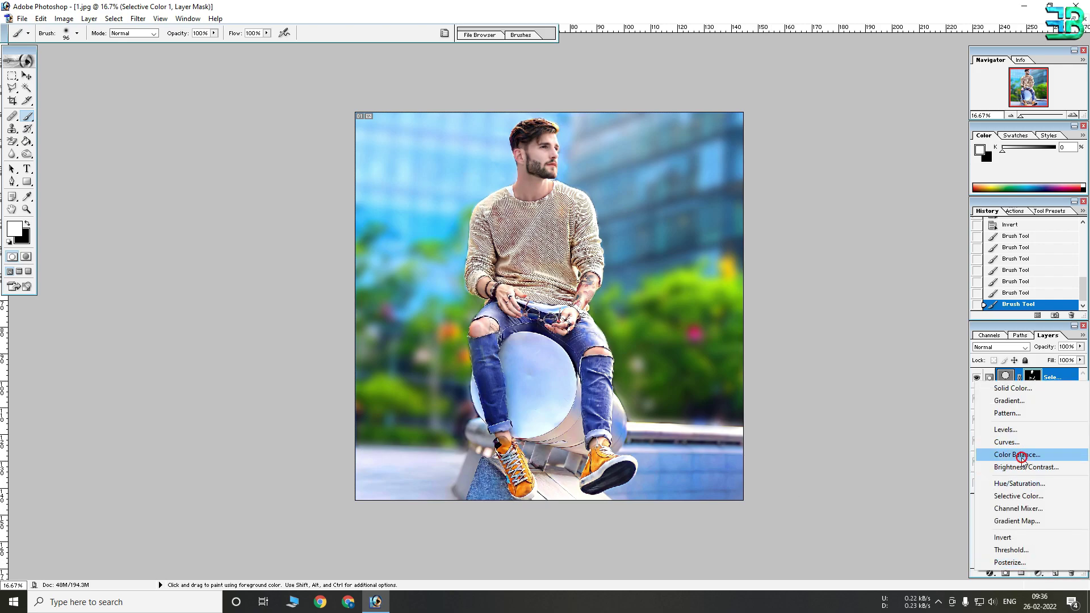
- Add a Color Balance layer: highlights -20, +10, +27; midtones yellow/blue +10, magenta/green -5
left_click(951, 452)
left_click_drag(843, 254, 851, 263)
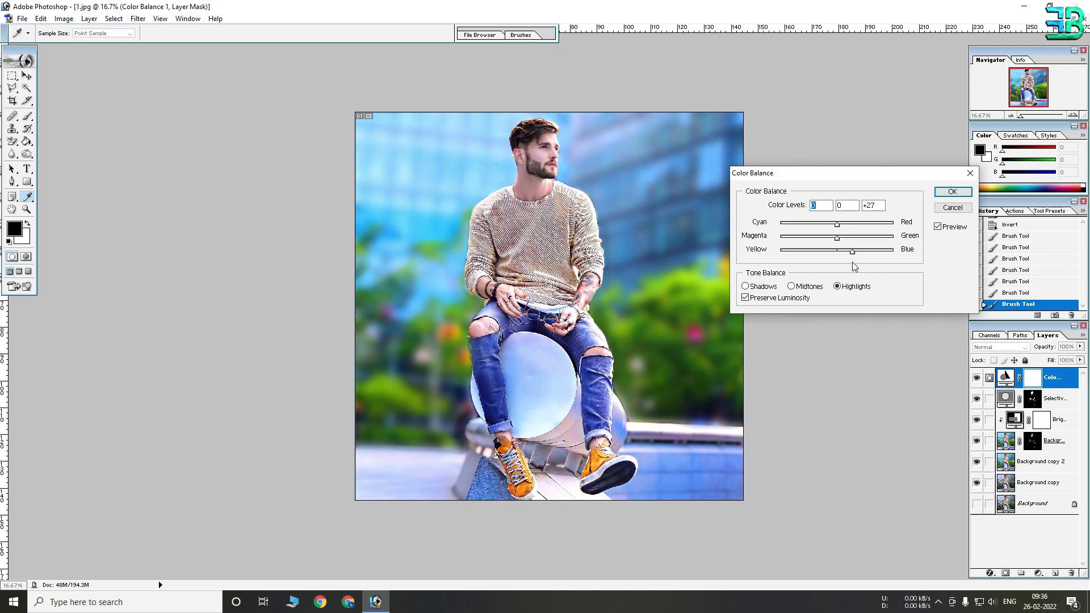
key("Tab")
key("Tab")
key("shift+Tab")
left_click_drag(838, 225, 827, 225)
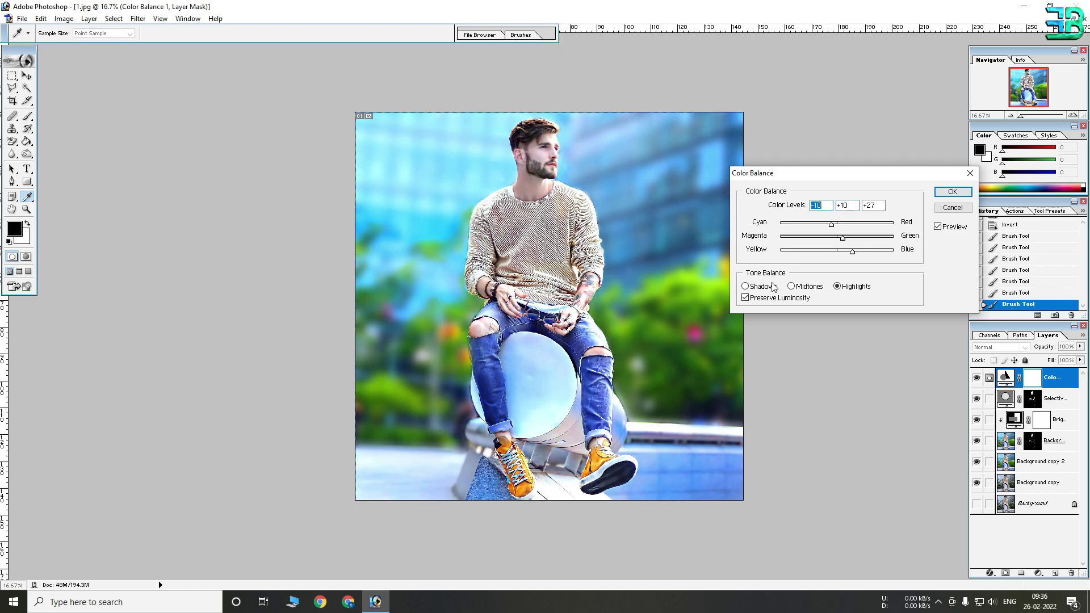
left_click(791, 286)
left_click_drag(839, 252, 844, 253)
left_click_drag(833, 238, 836, 226)
left_click(965, 194)
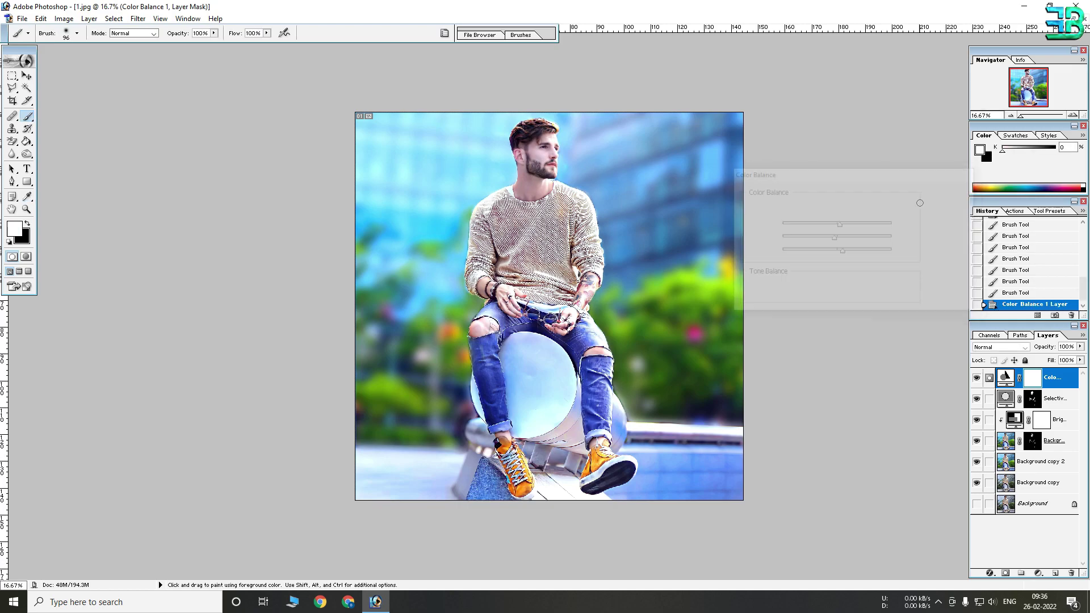
key("ctrl+minus")
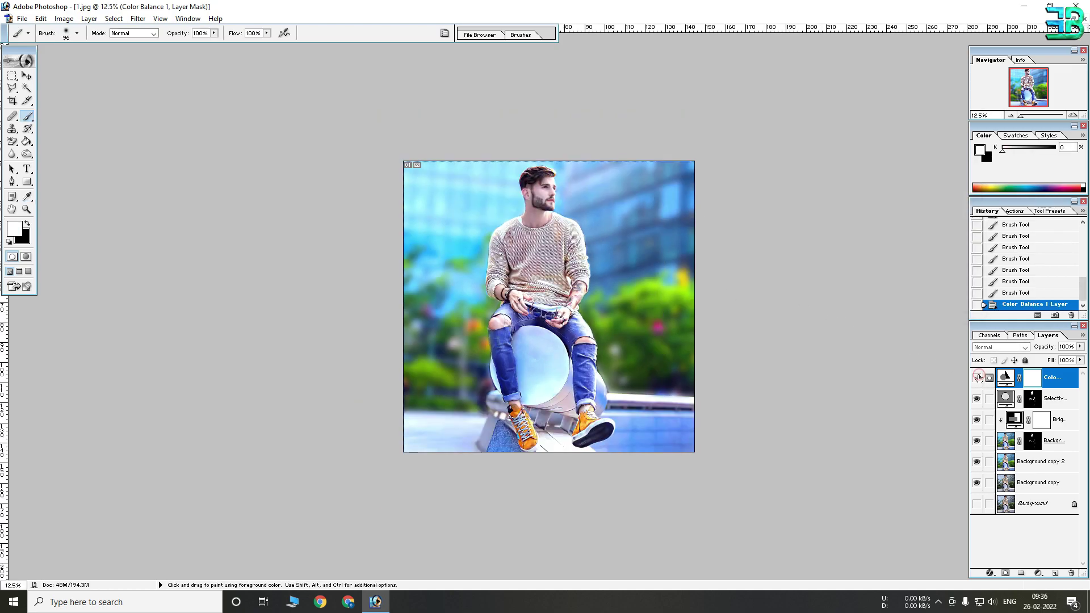
key("ctrl+plus")
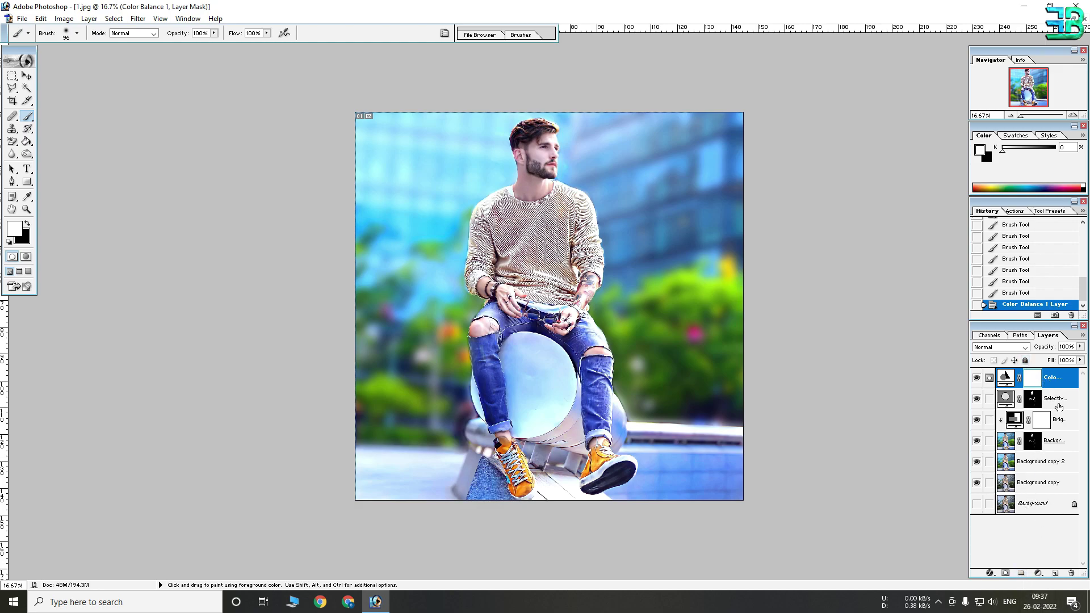
- Merge the Brightness/Contrast, Selective Color and Color Balance layers down into Background copy 2
left_click(1068, 423)
key("ctrl+e")
key("x")
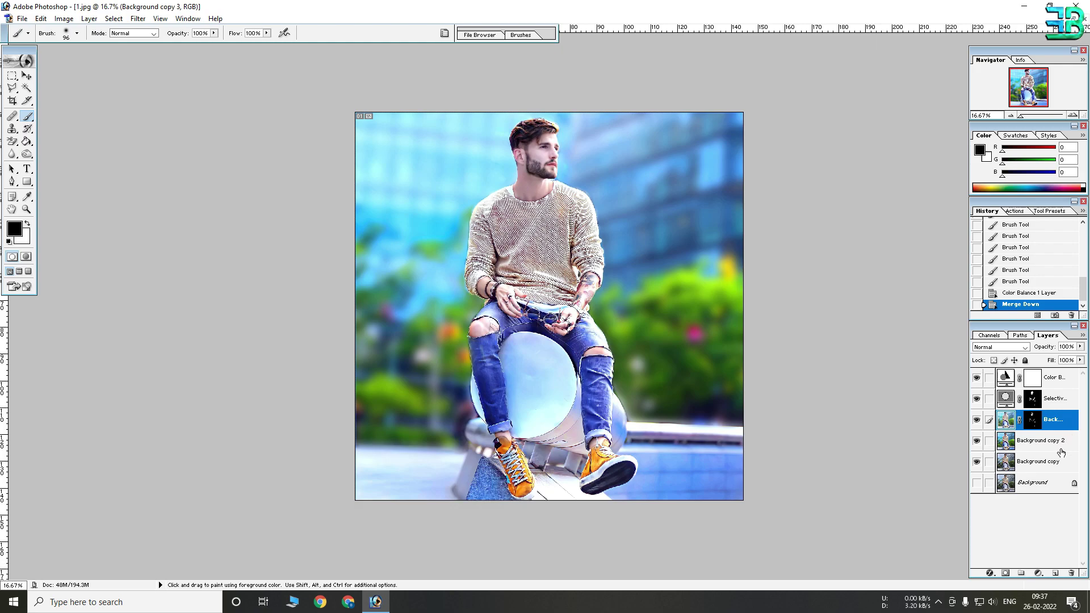
key("ctrl+e")
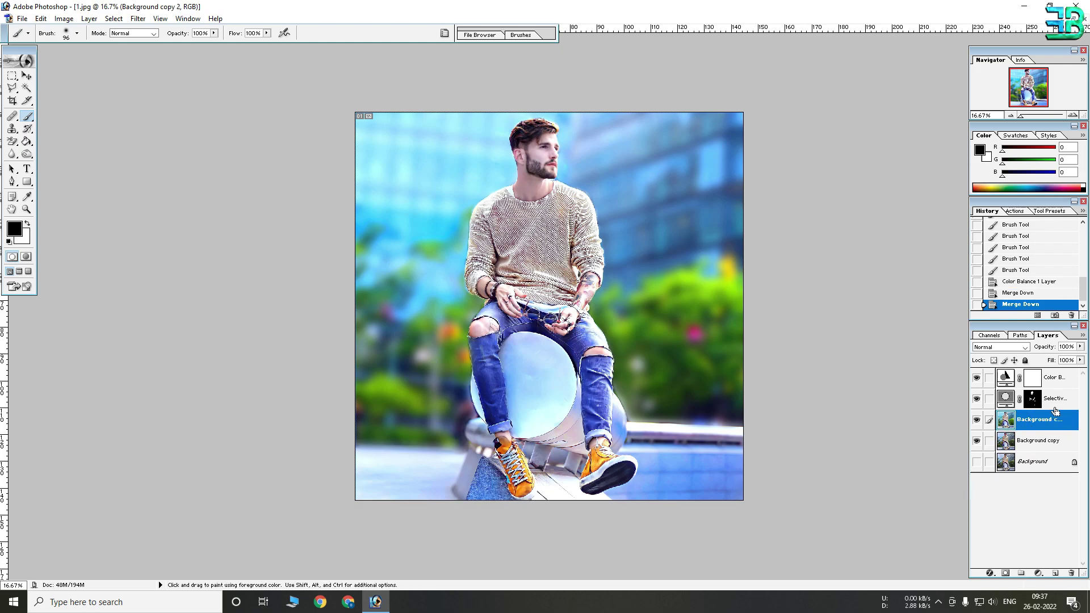
left_click(1057, 402)
key("x")
key("ctrl+e")
key("x")
left_click(1048, 378)
key("ctrl+e")
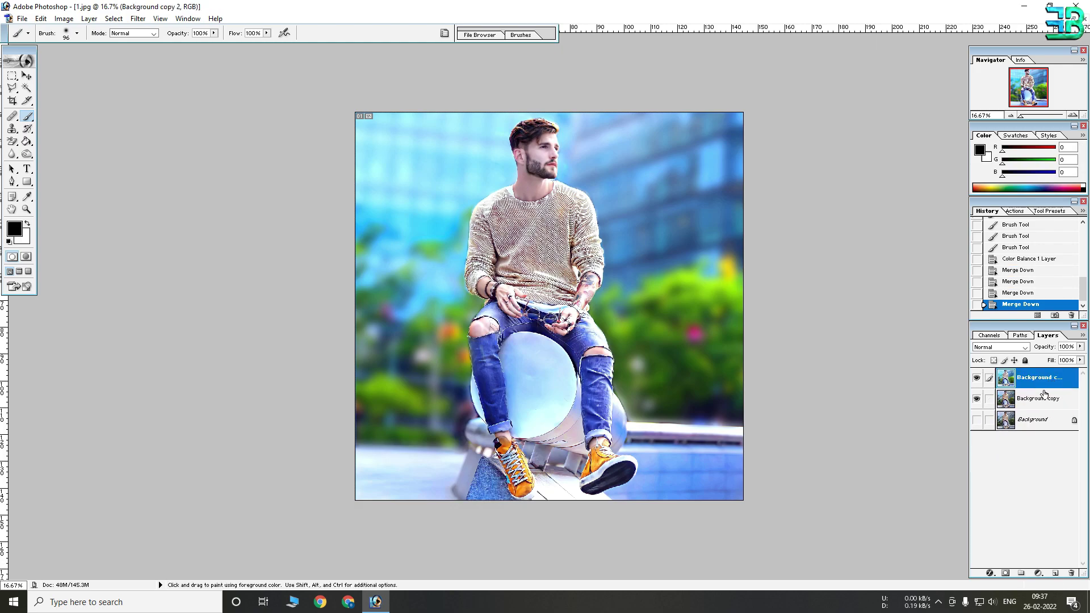
- Toggle the edited layer's visibility to compare it against the original photo
left_click(976, 379)
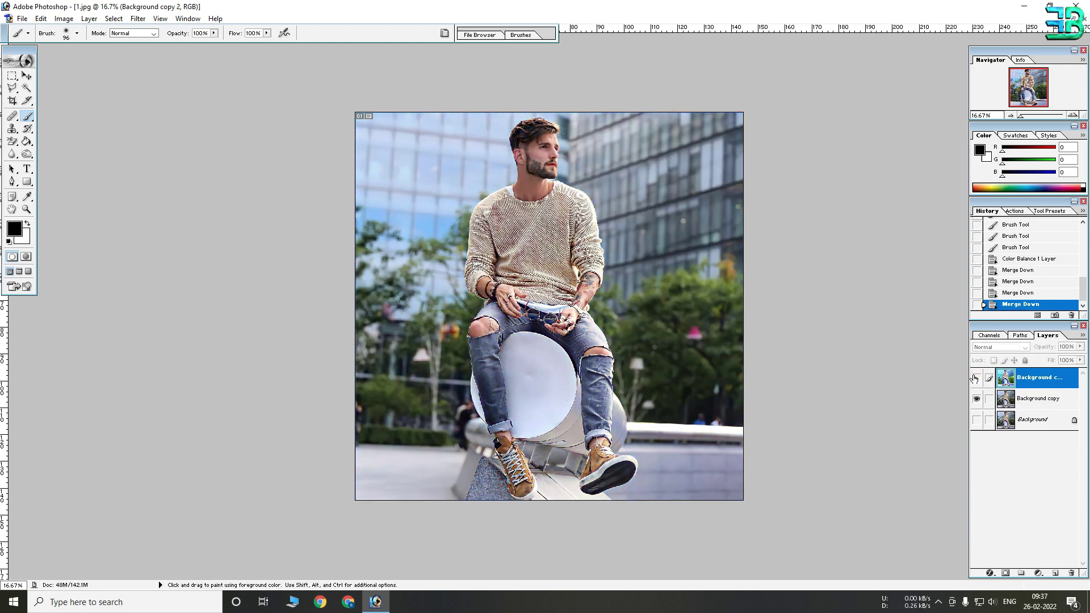
left_click(976, 379)
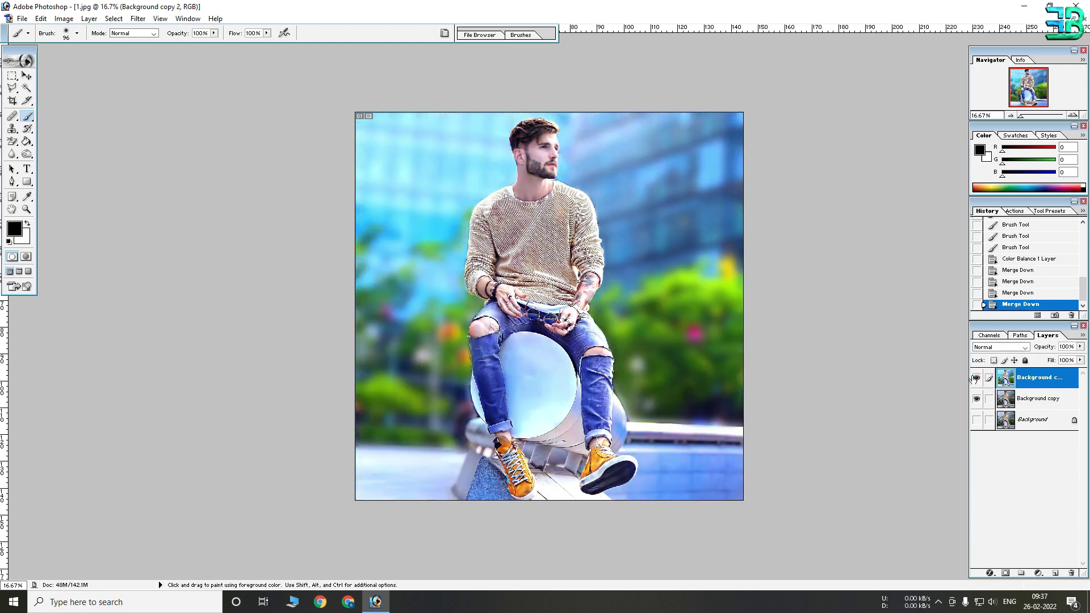
left_click(976, 378)
left_click(977, 379)
key("ctrl+minus")
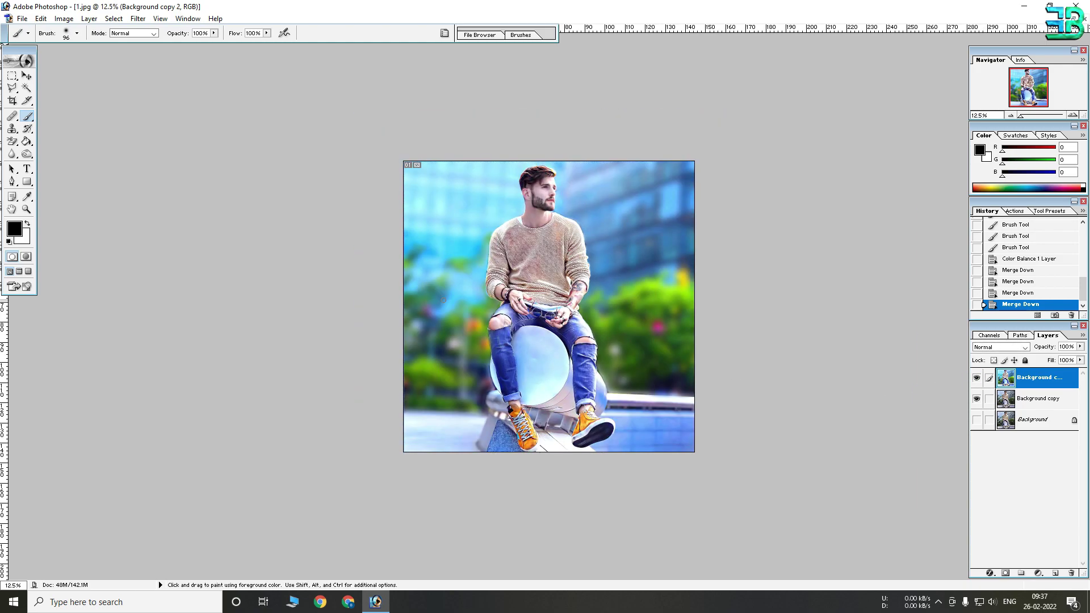